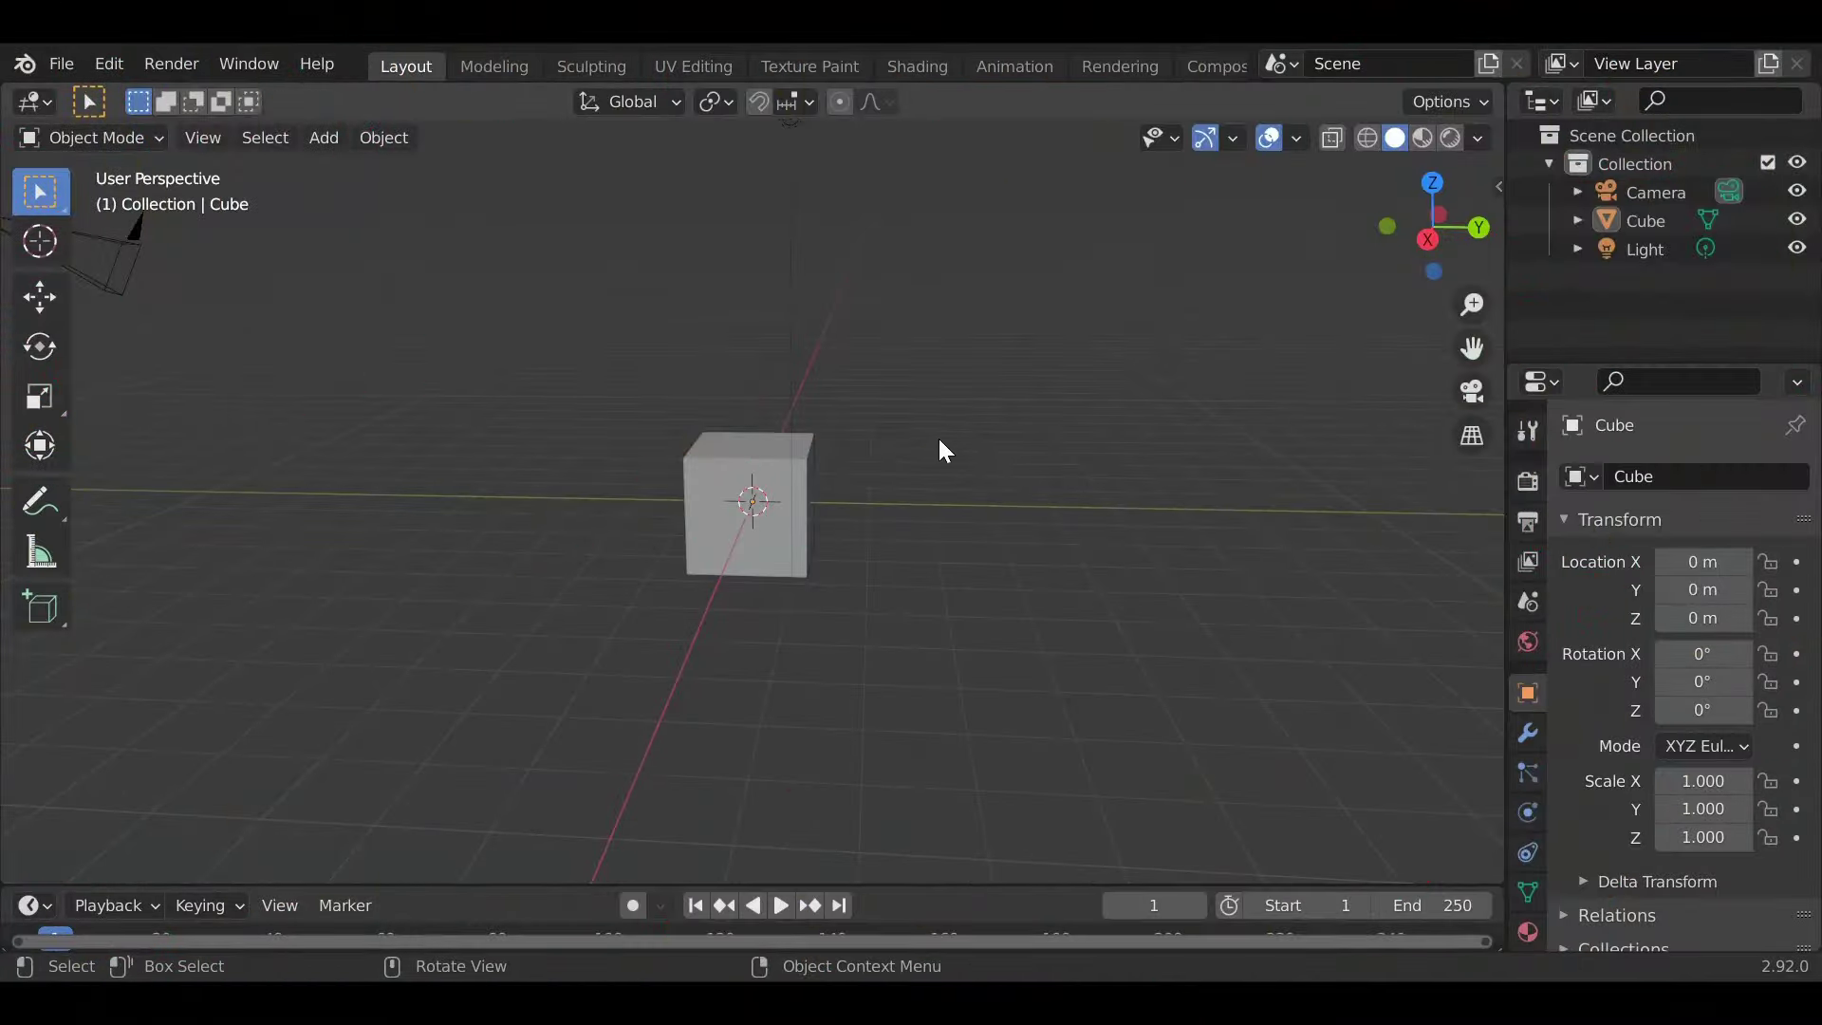
Step: Delete the default cube and add a UV sphere mesh in its place
middle_click_drag(936, 446, 731, 469)
left_click(730, 470)
key("Delete")
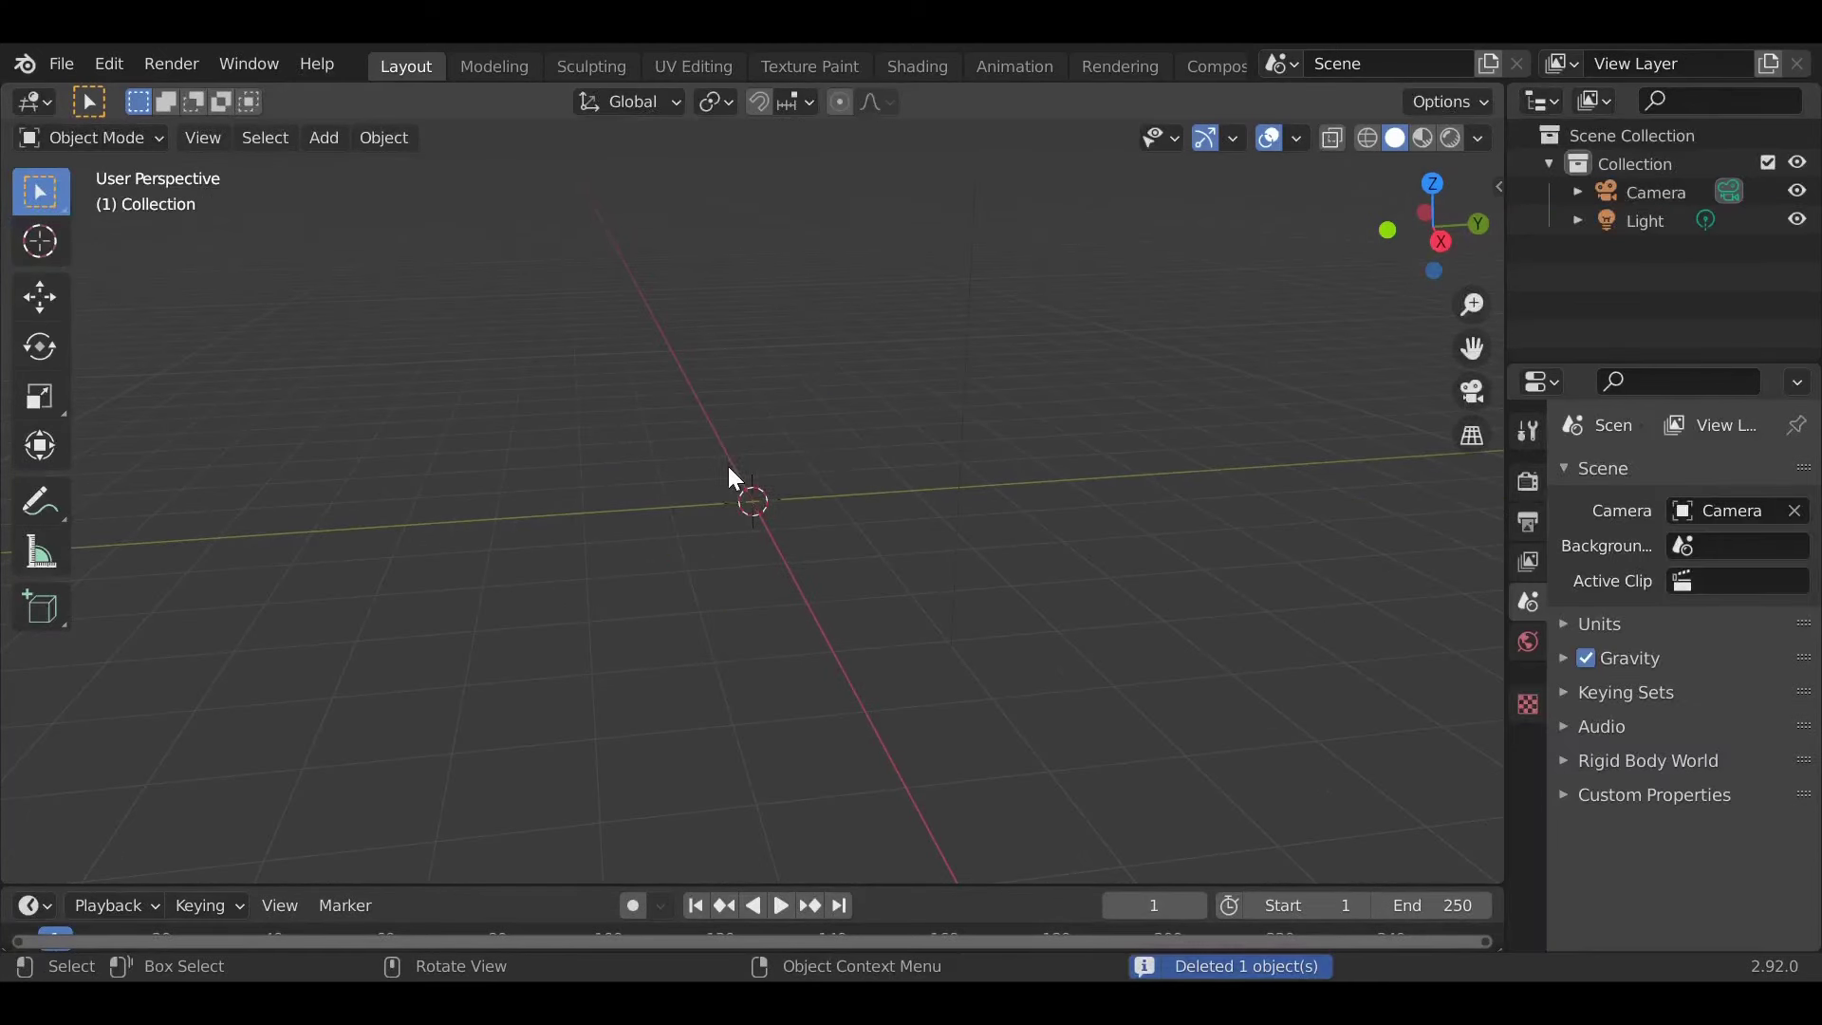
left_click(309, 140)
mouse_move(338, 174)
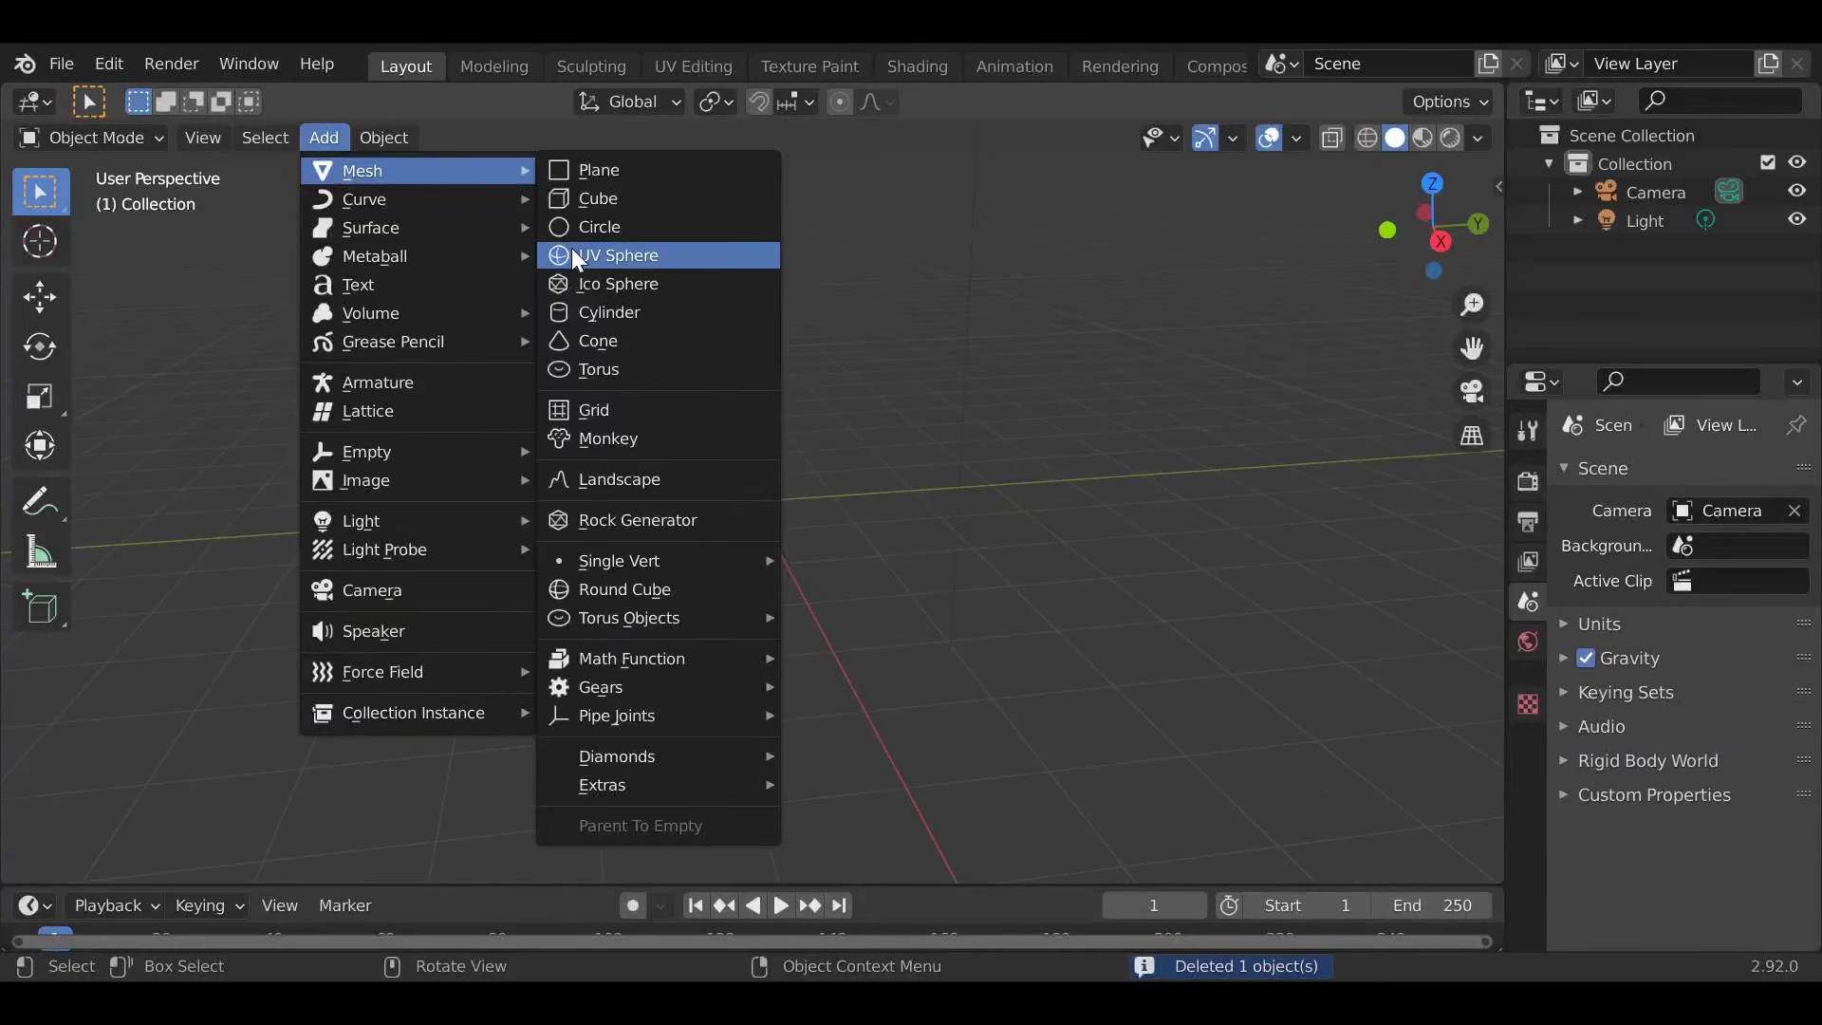
left_click(616, 267)
Step: Subdivide the whole sphere mesh once in Edit Mode
key("Tab")
middle_click_drag(992, 357, 1045, 411)
key("a")
right_click(783, 450)
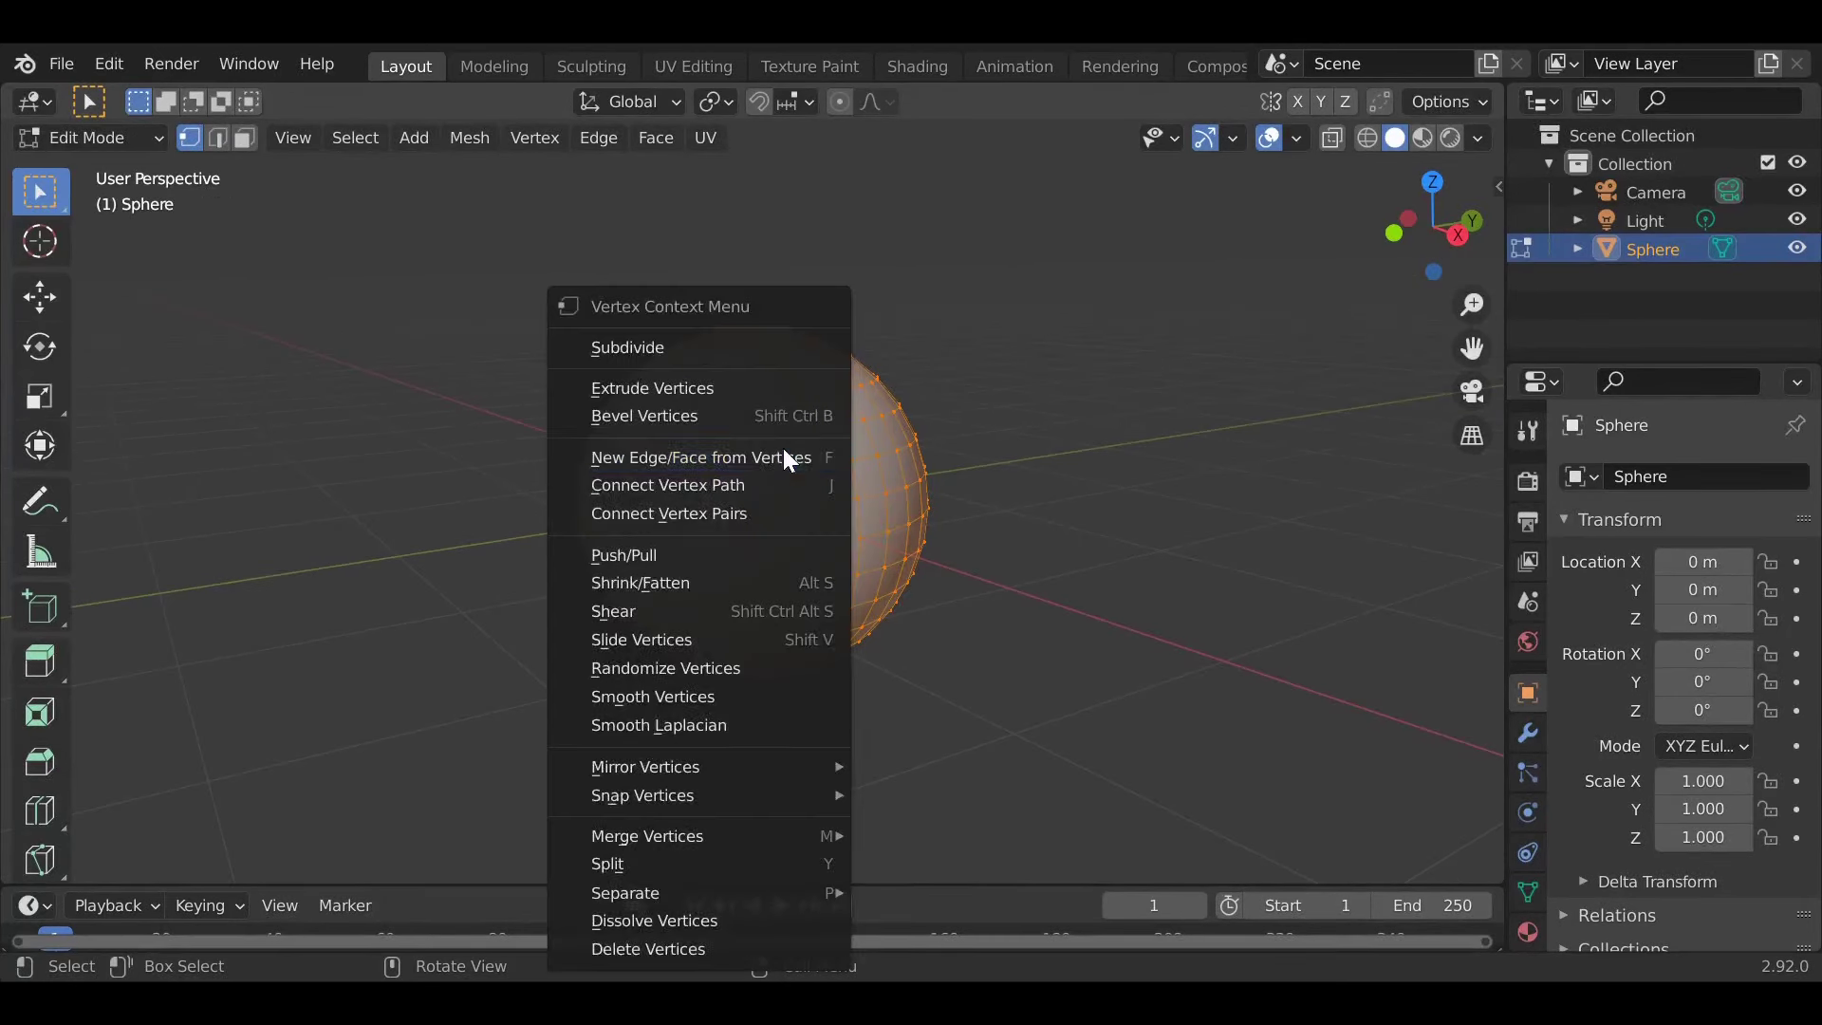
left_click(715, 345)
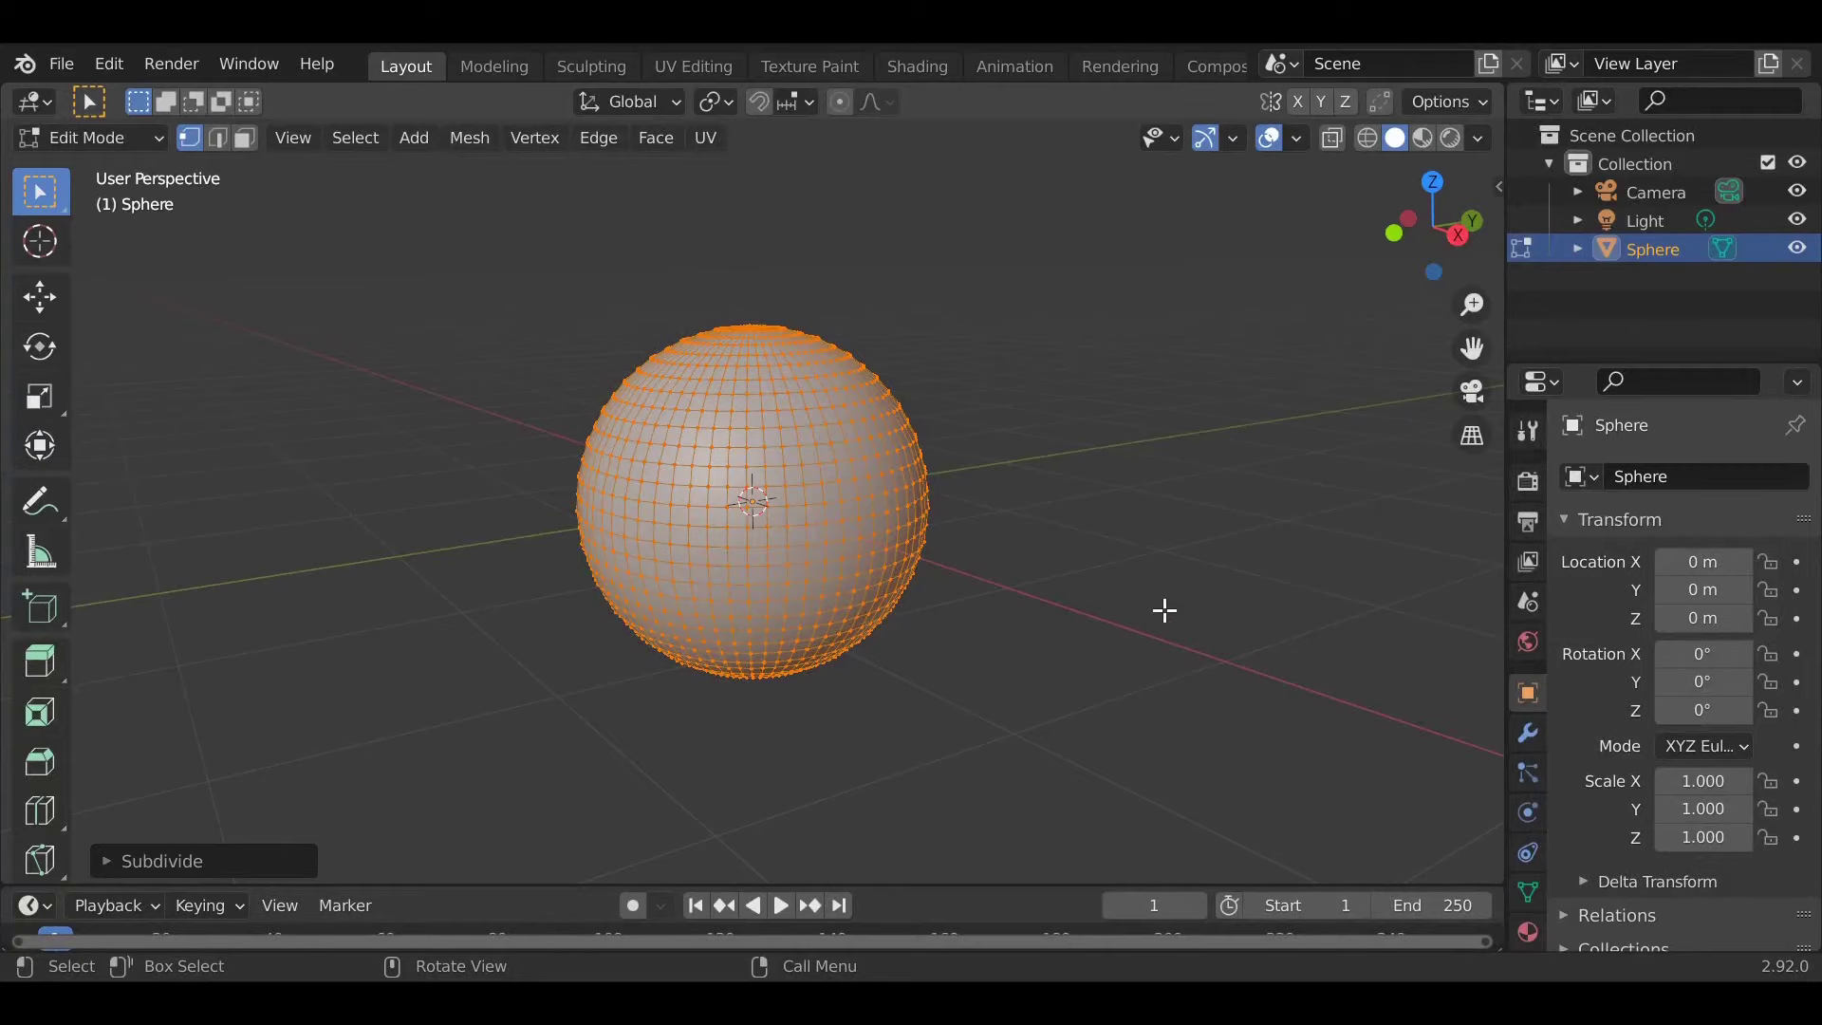
Step: Create a new vertex group, assign all of the sphere's vertices to it, and return to Object Mode
key("alt+a")
key("a")
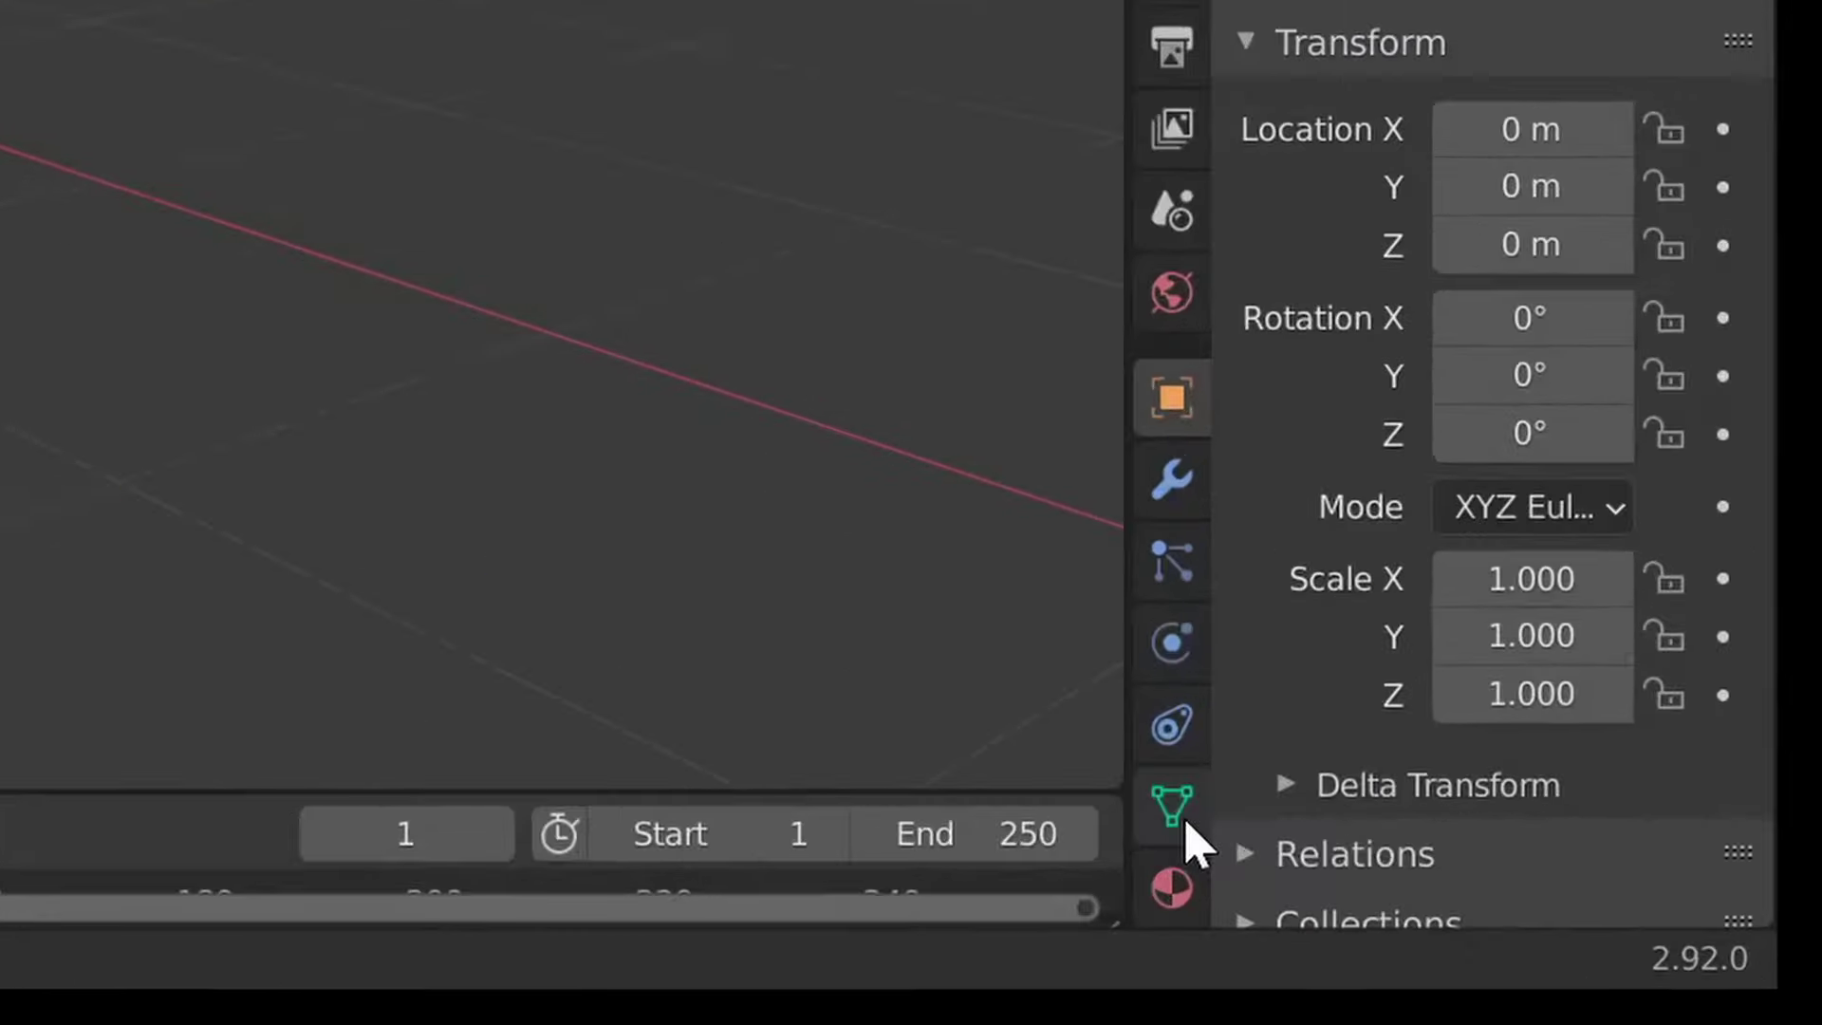
left_click(1184, 822)
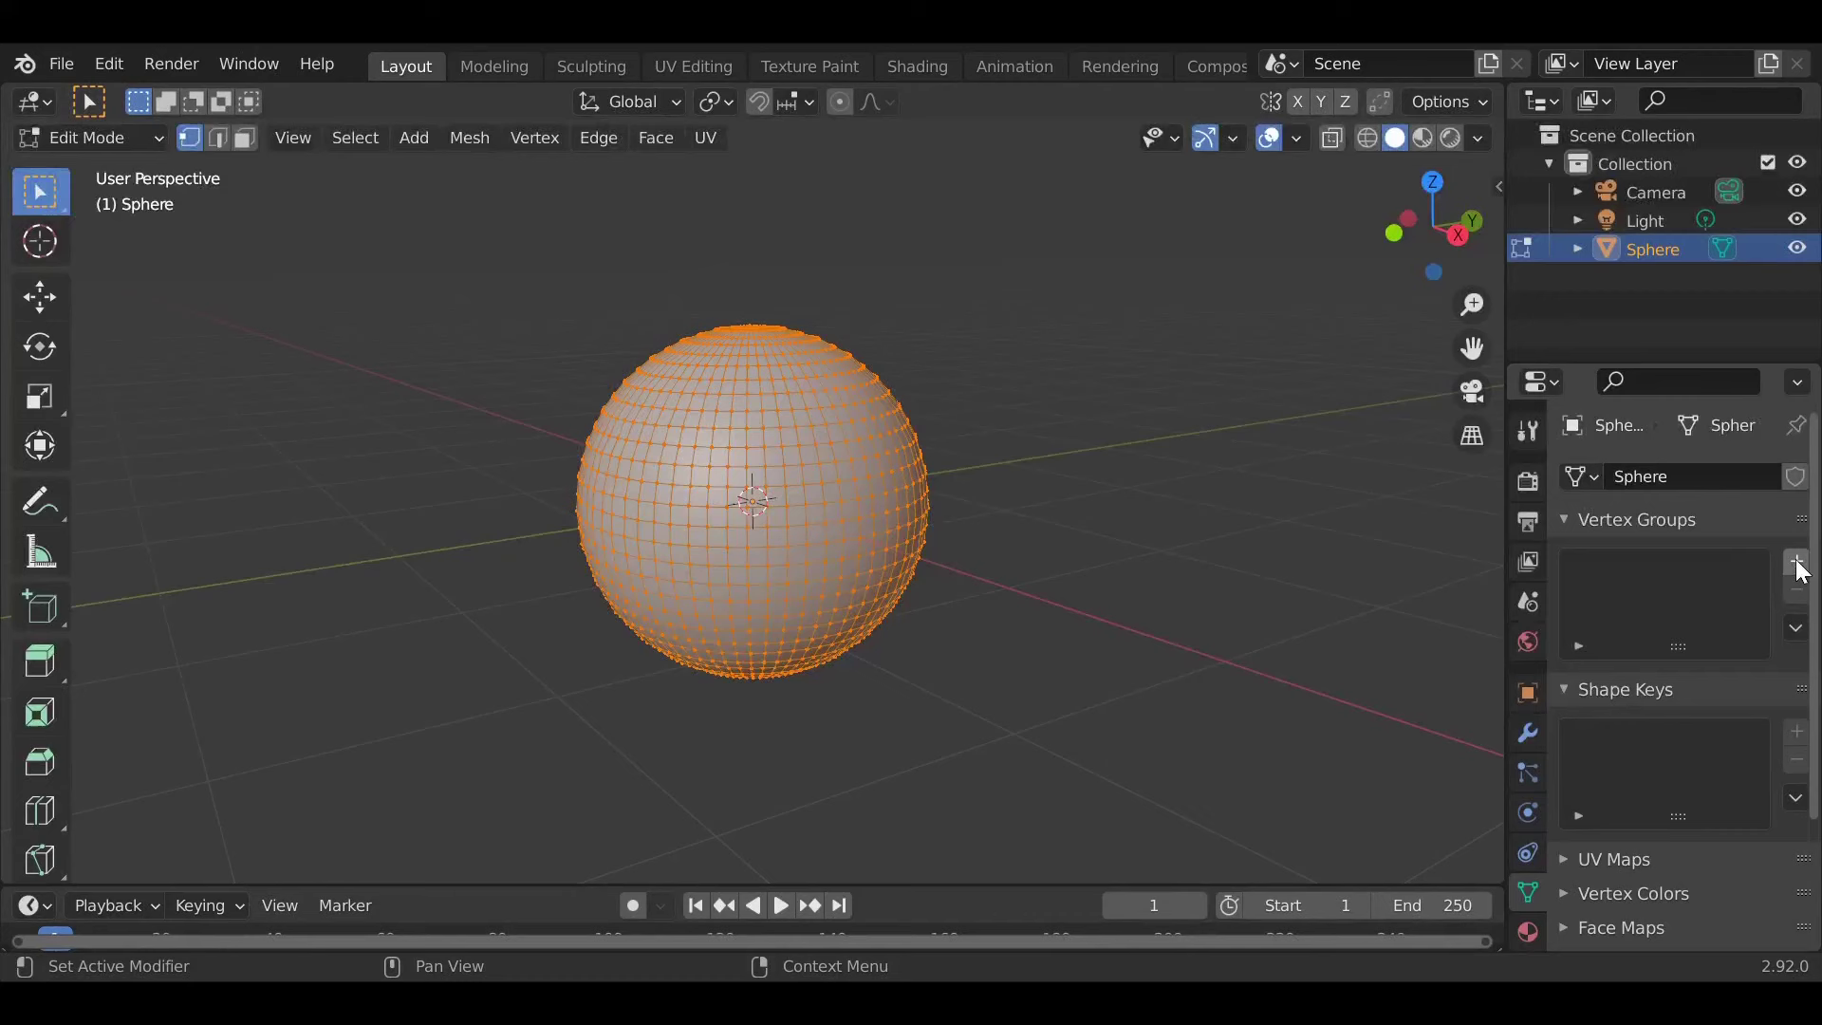
left_click(1797, 565)
left_click(1592, 736)
key("Tab")
left_click(987, 501)
key("Tab")
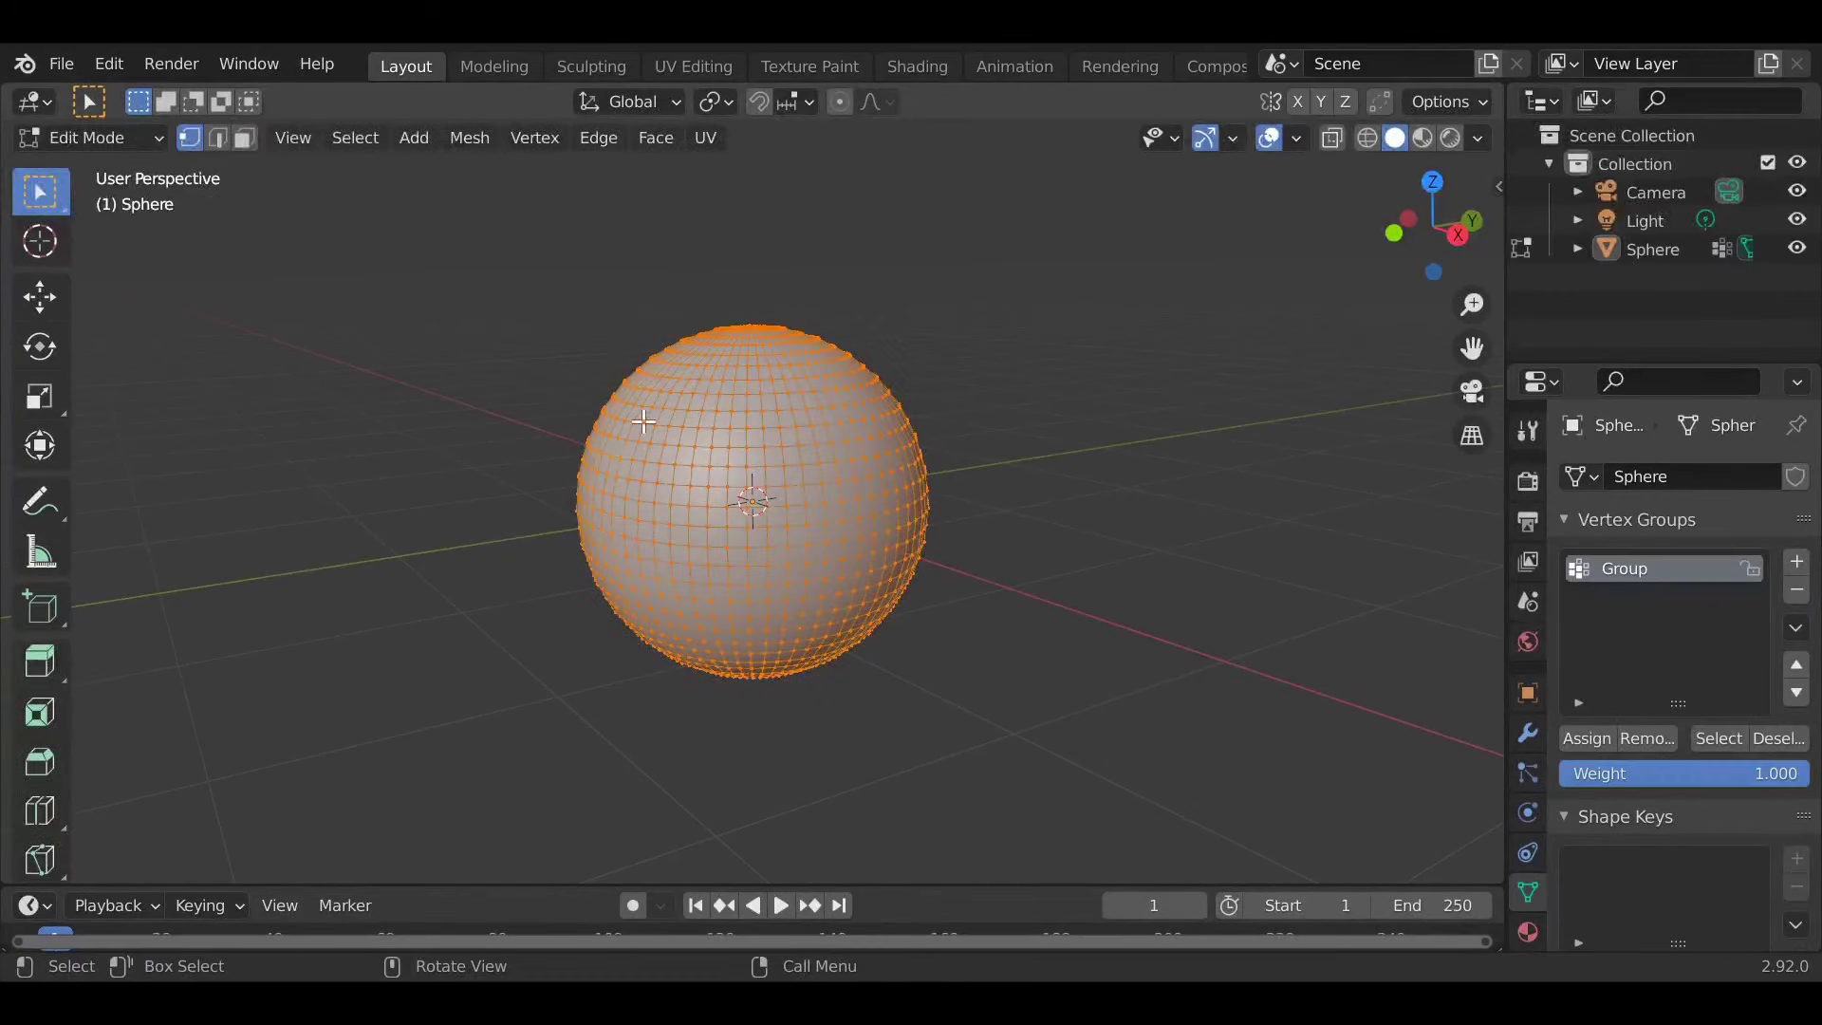
key("Tab")
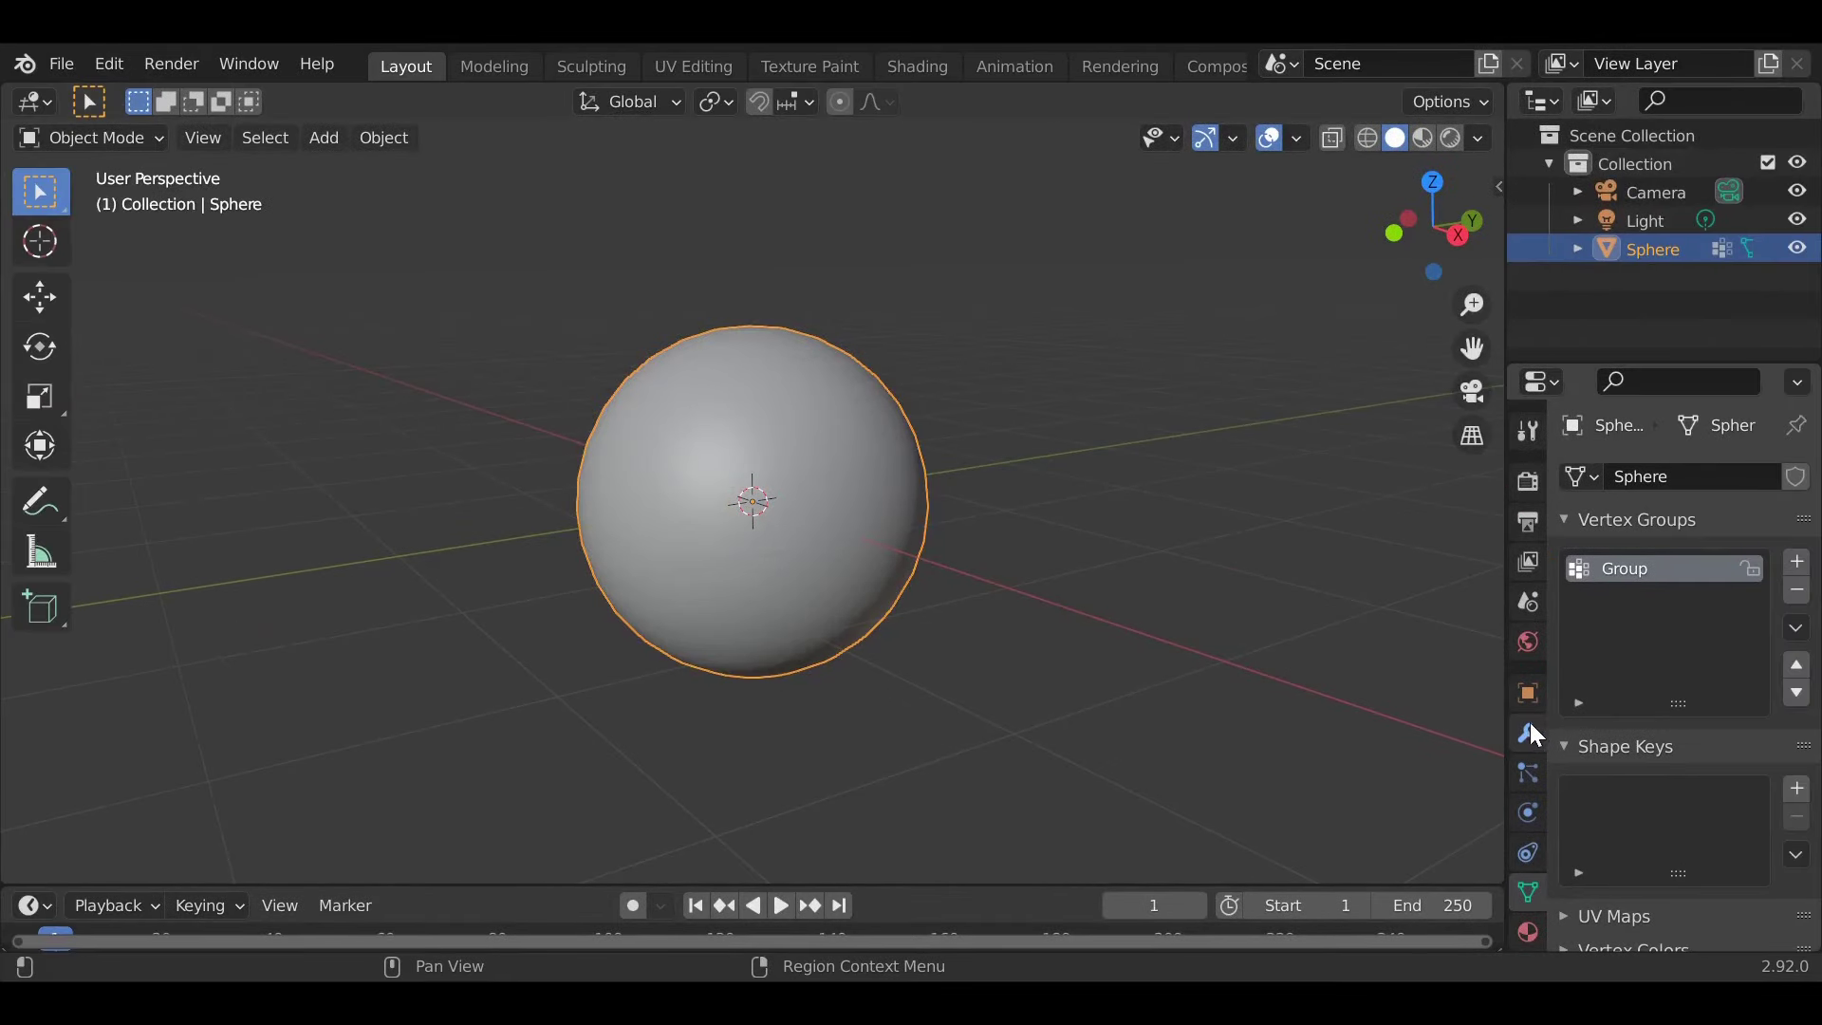
Step: Add a Vertex Weight Edit modifier to the sphere and set its vertex group to Group
left_click(1531, 727)
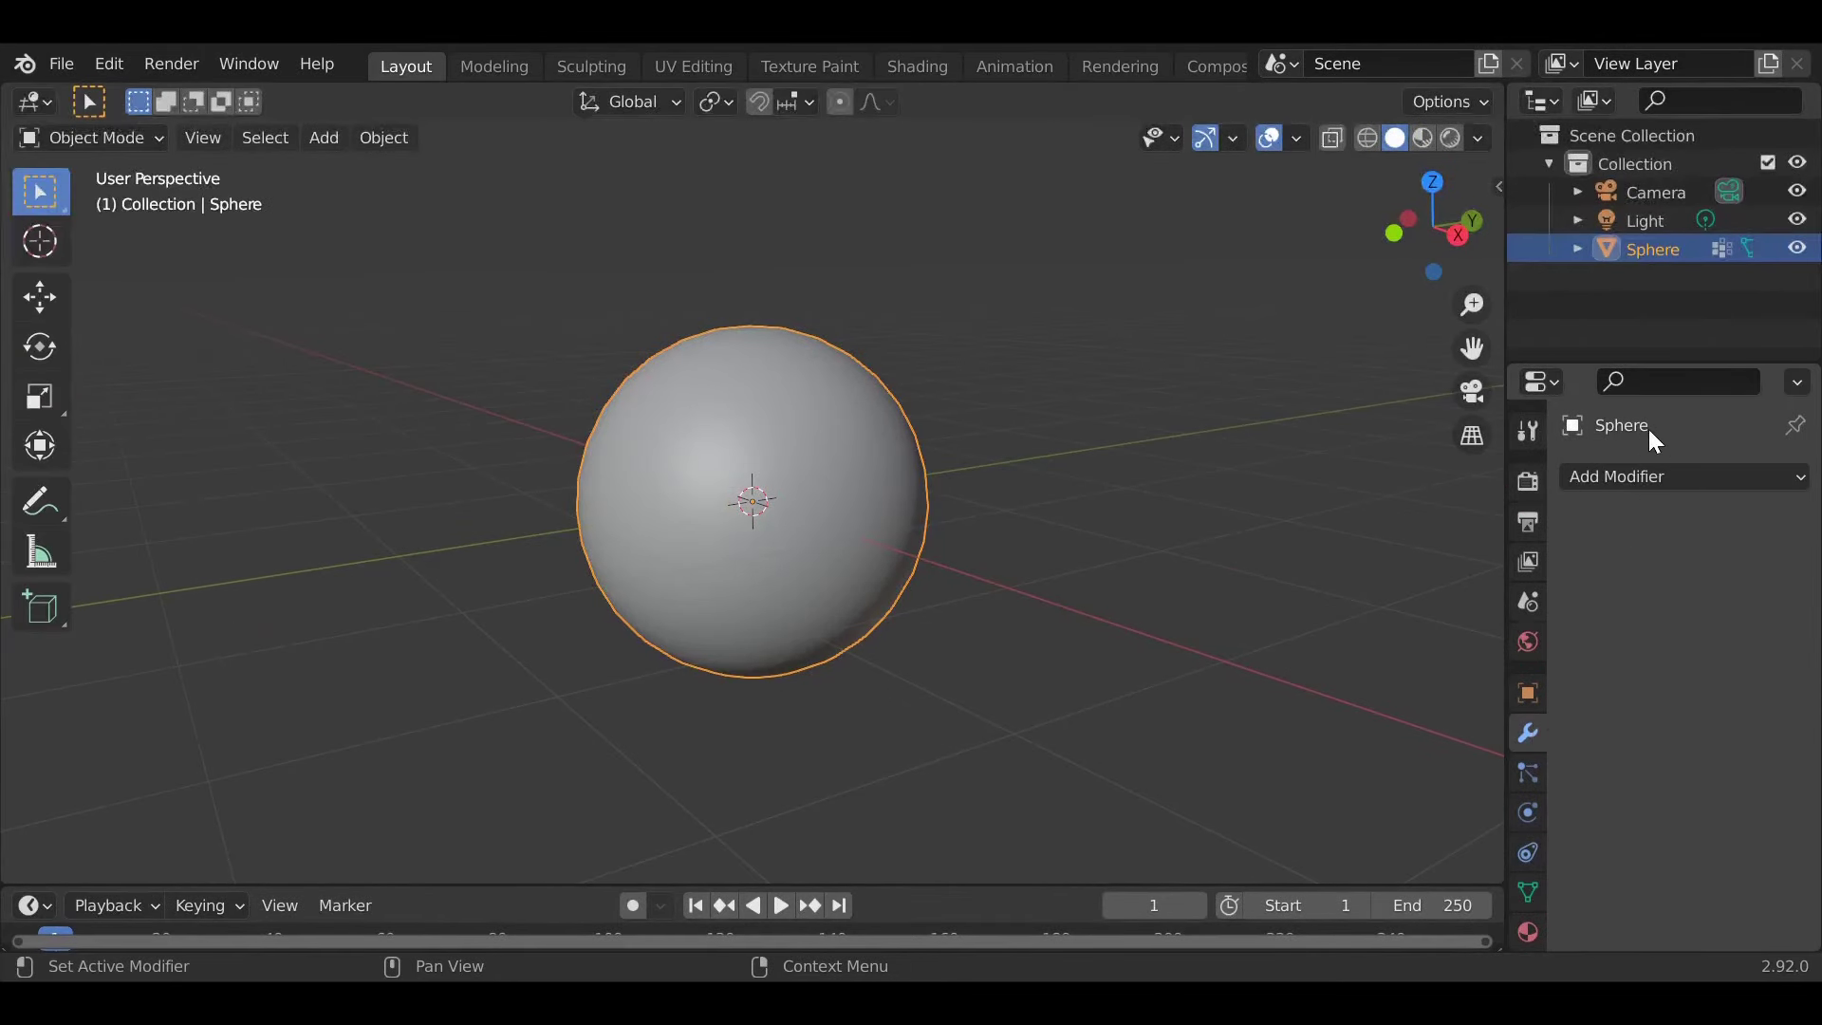
left_click(1614, 475)
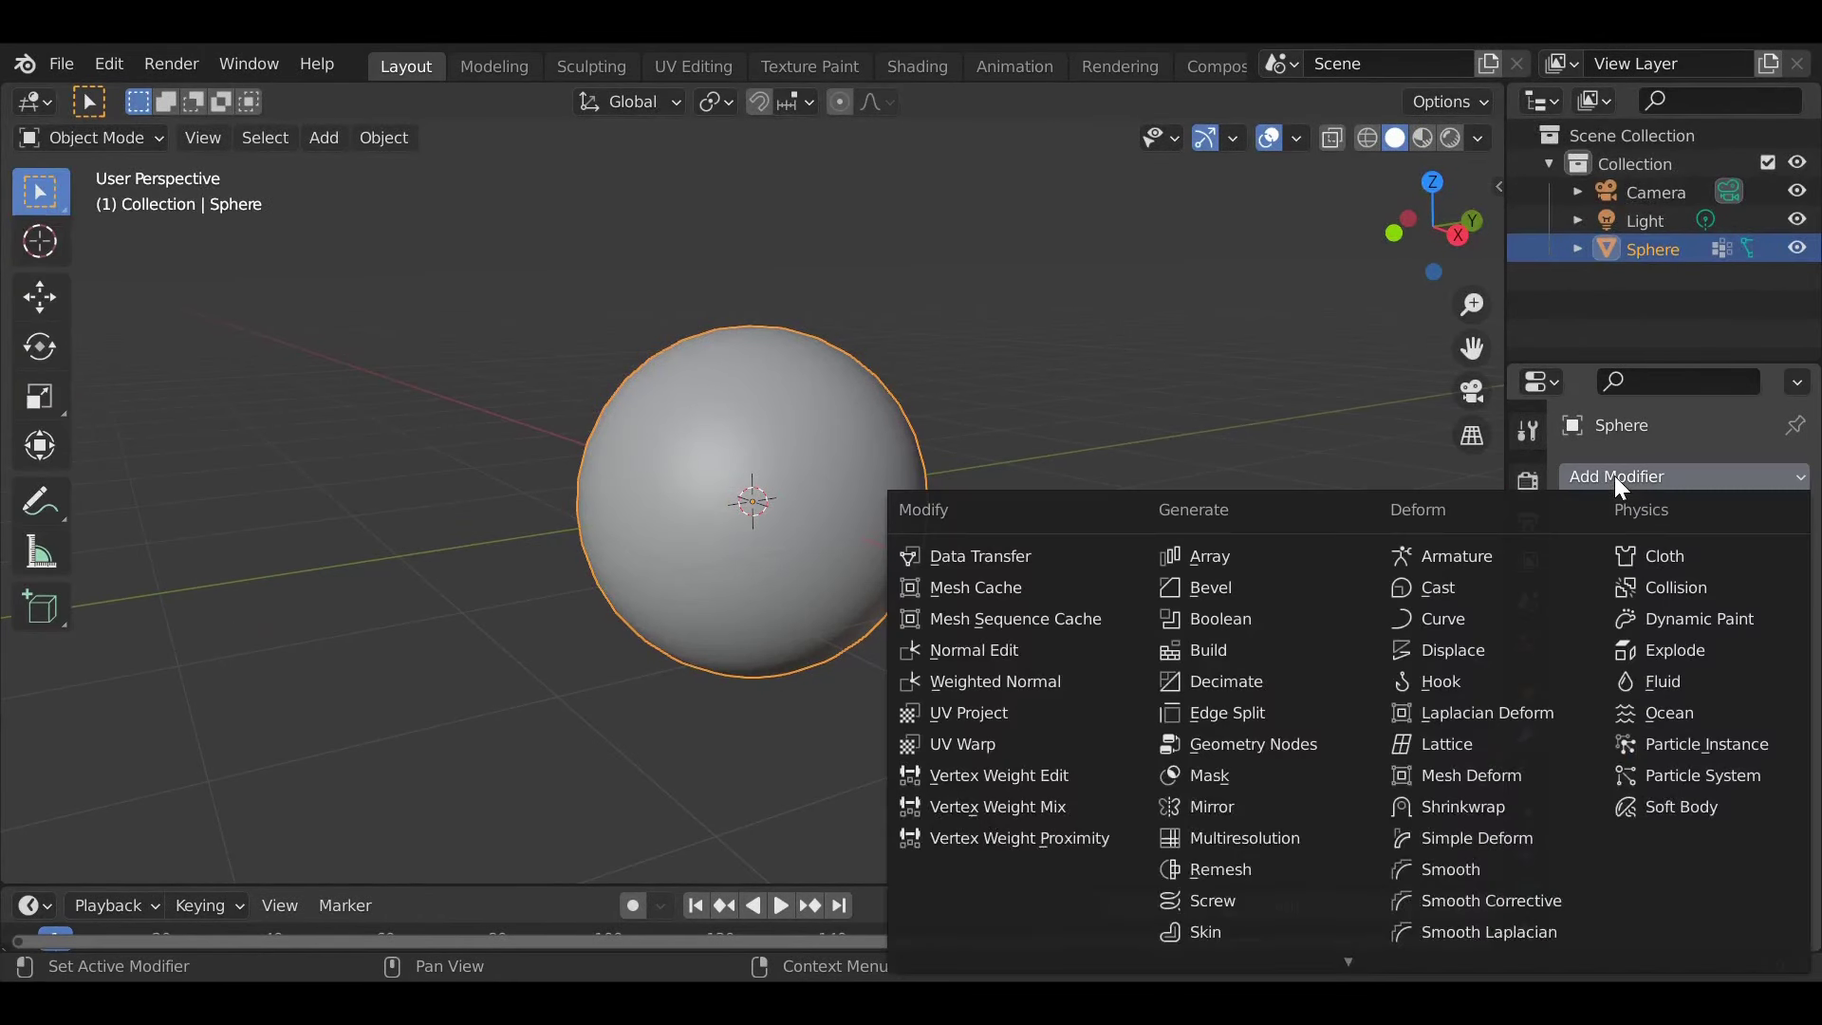
left_click(1074, 772)
left_click(1708, 567)
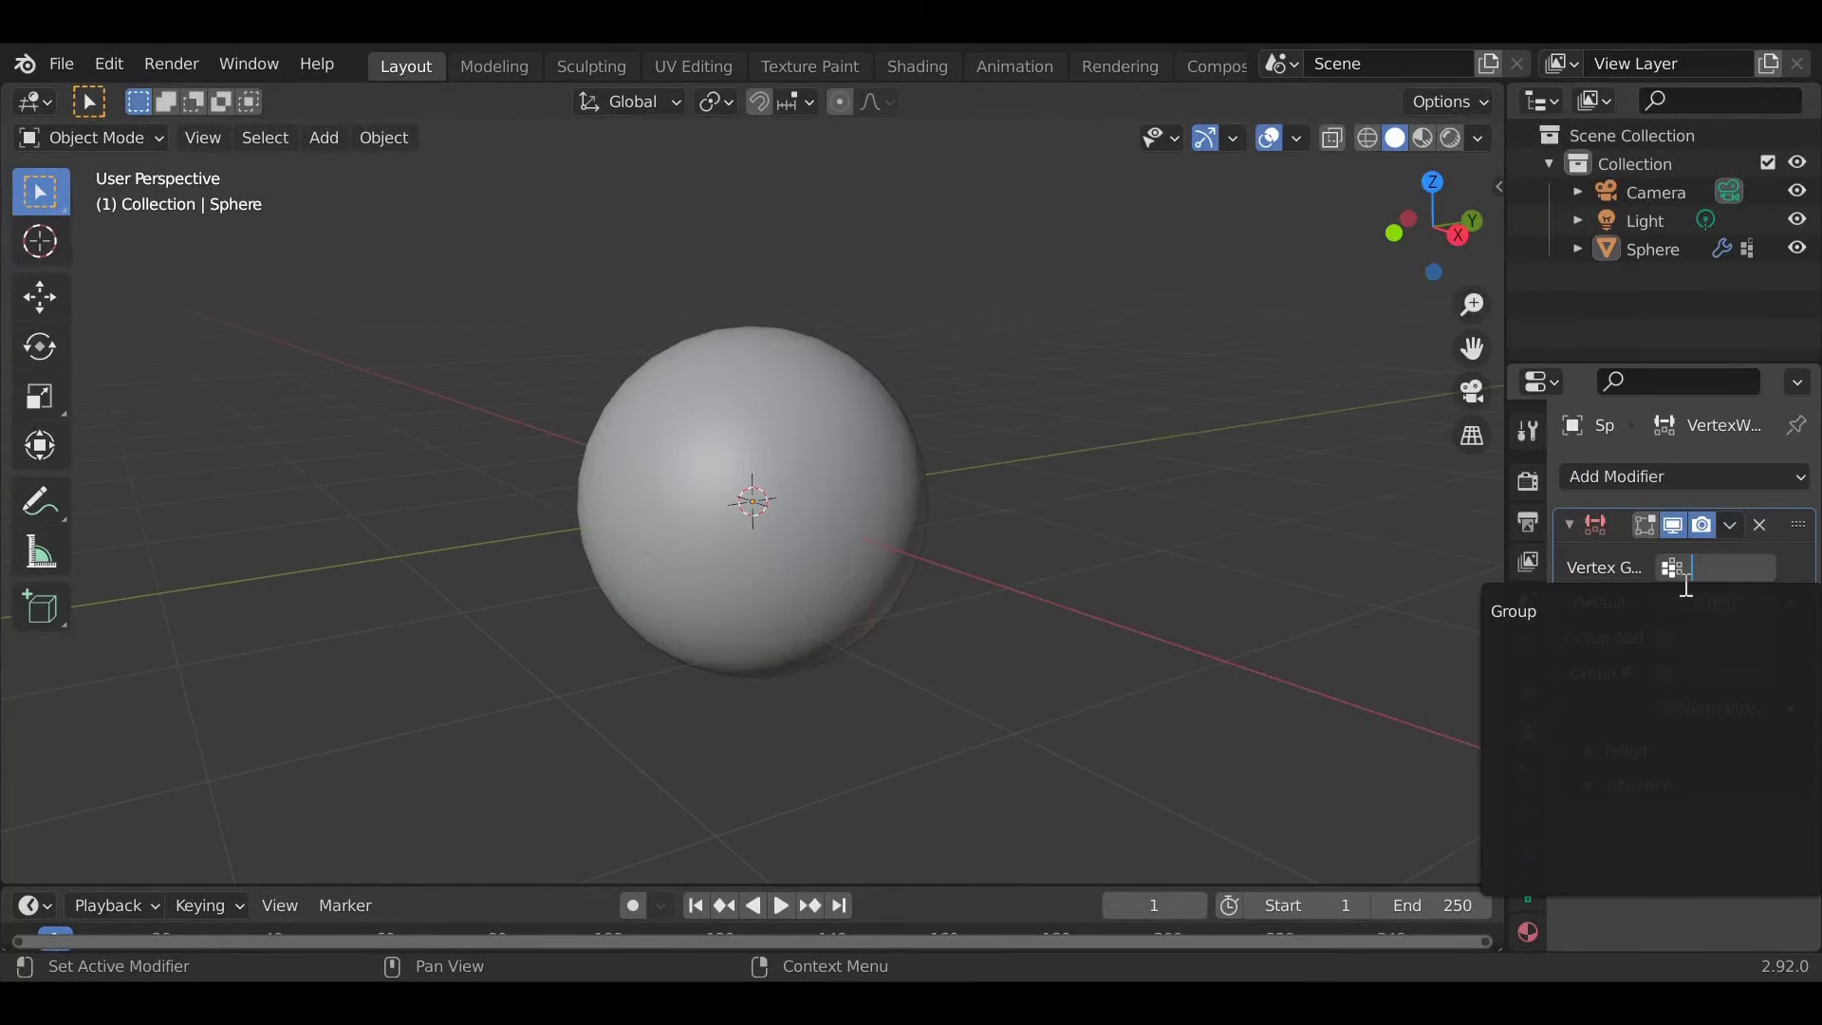
left_click(1617, 615)
Step: Set the modifier's falloff to a custom curve and invert it, with the start point at Y 1 and the end point at Y 0
left_click(1629, 750)
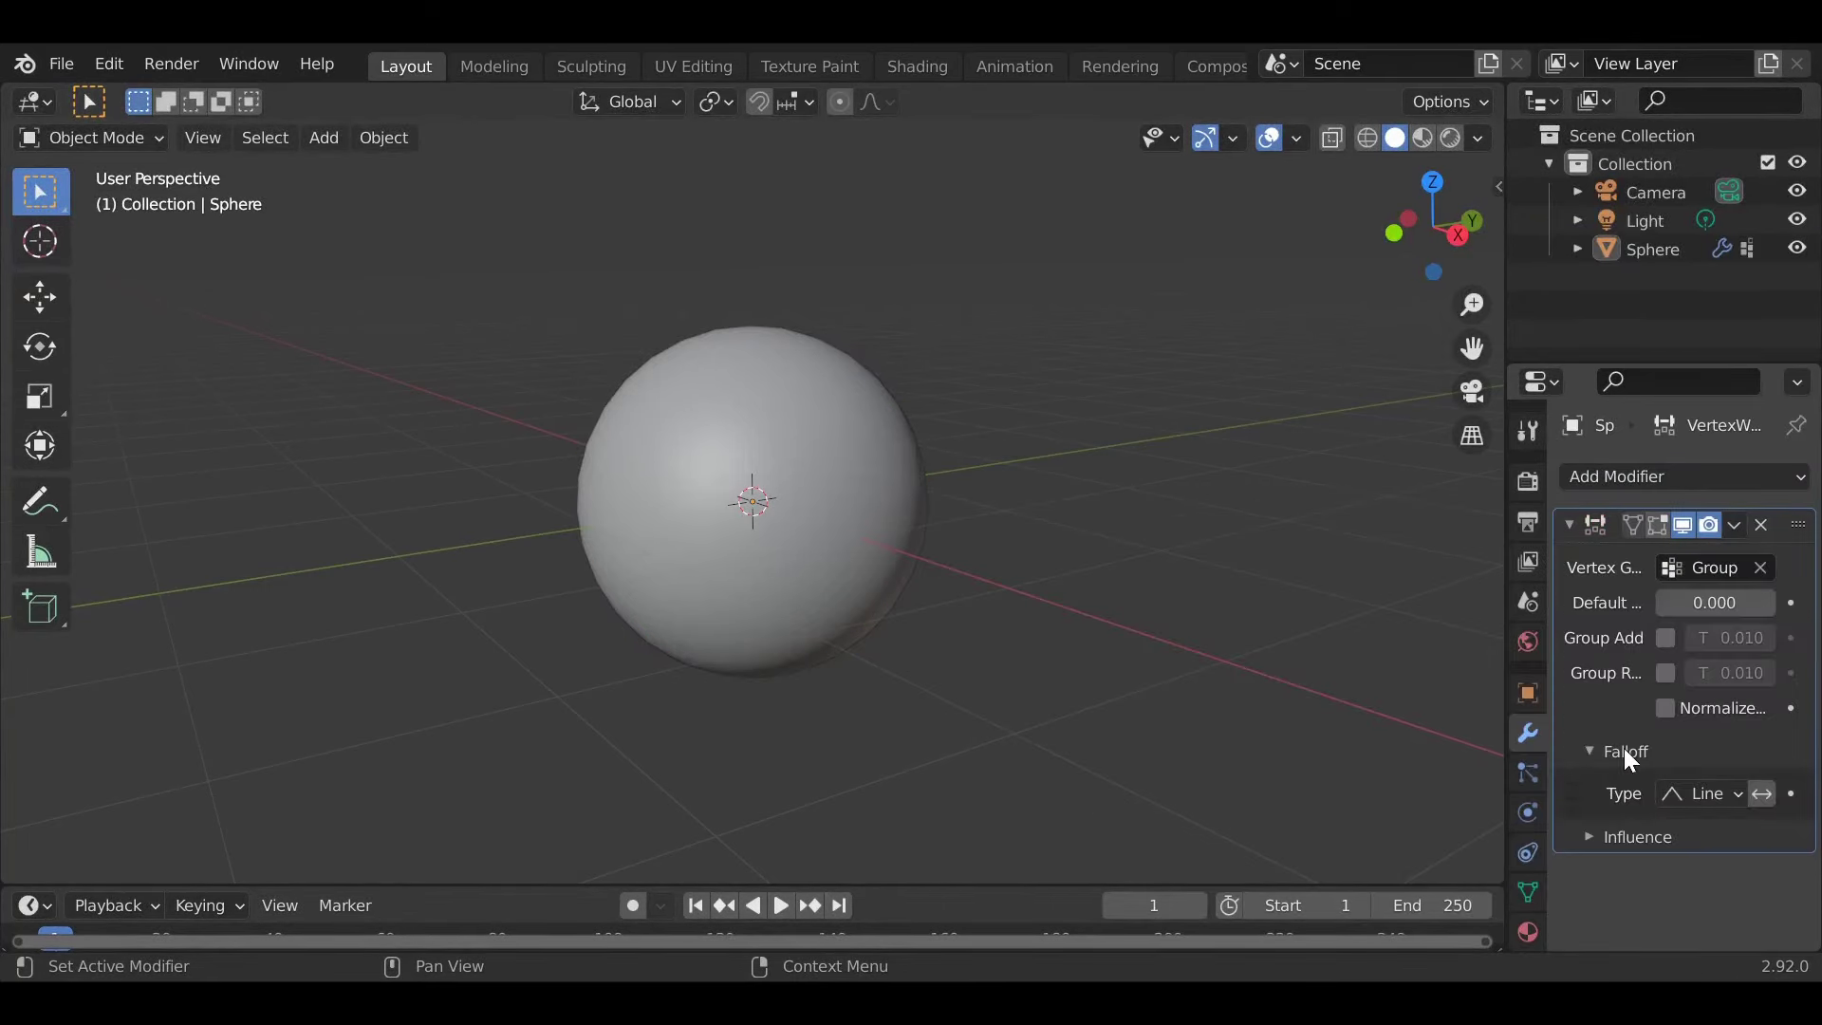
left_click(1723, 792)
left_click(1698, 729)
scroll(1611, 887, "down", 4)
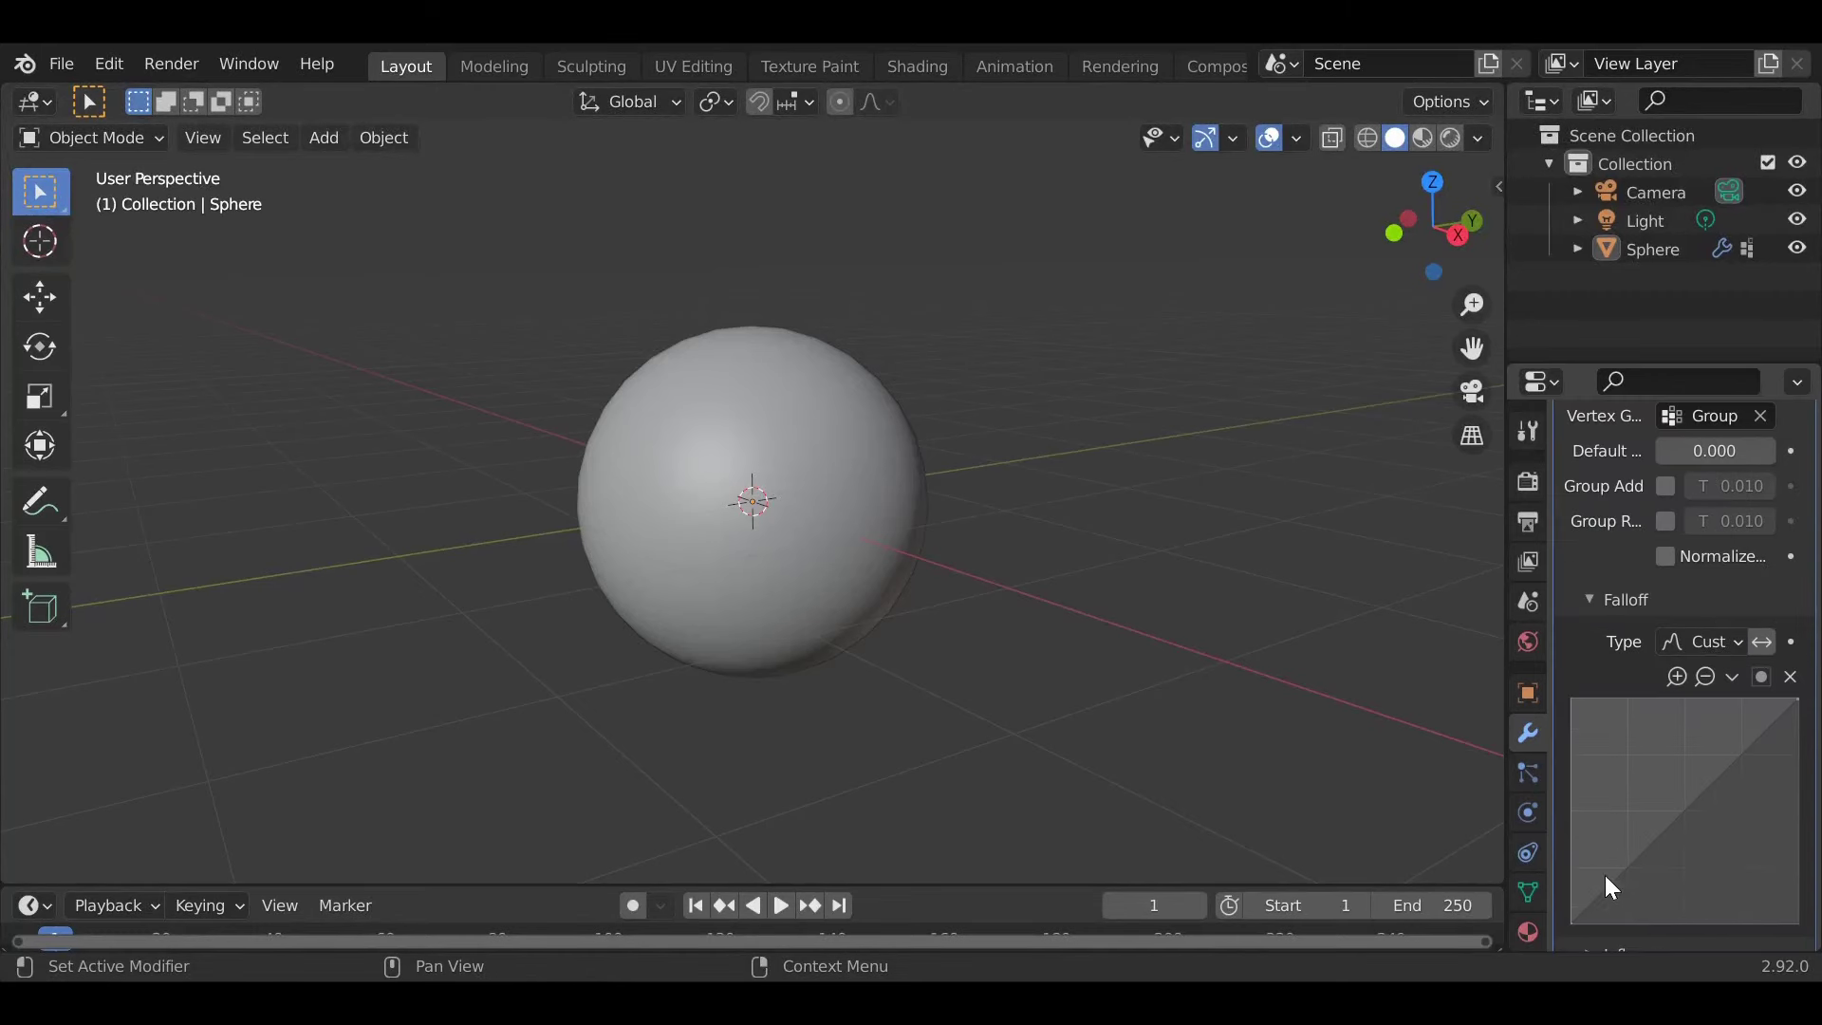
left_click_drag(1572, 919, 1572, 702)
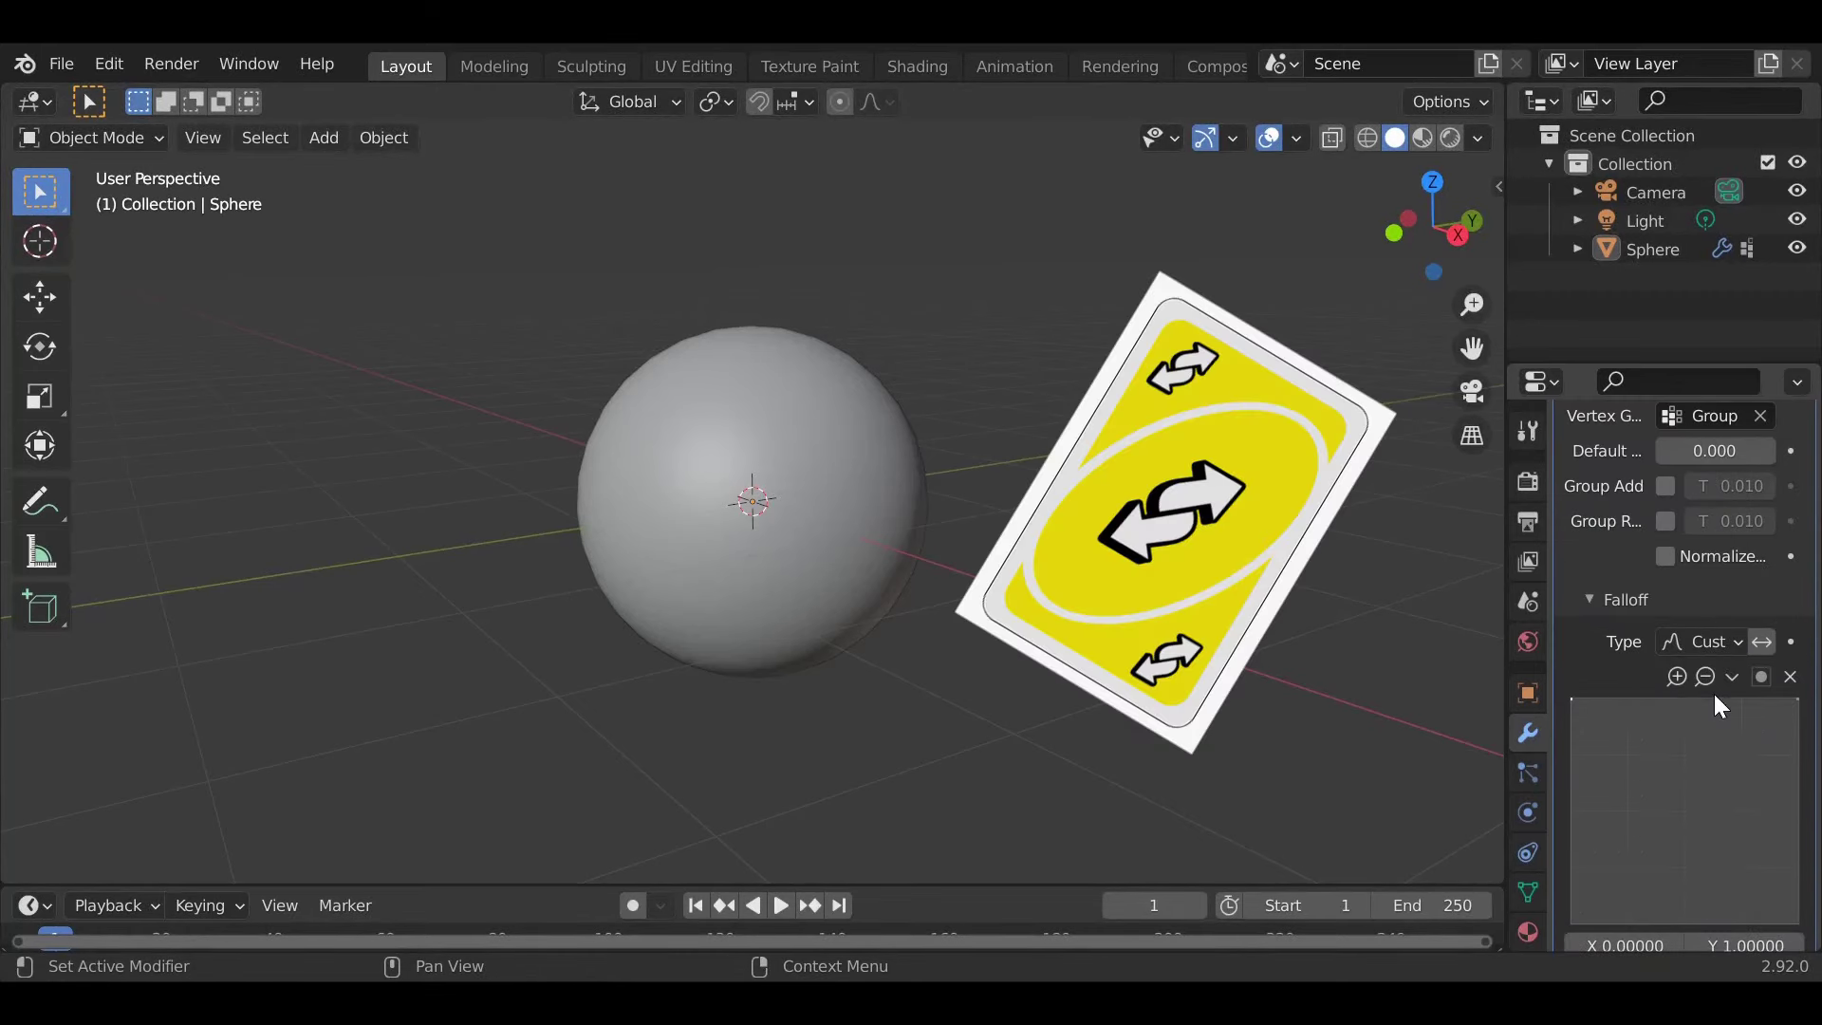
left_click_drag(1800, 702, 1799, 919)
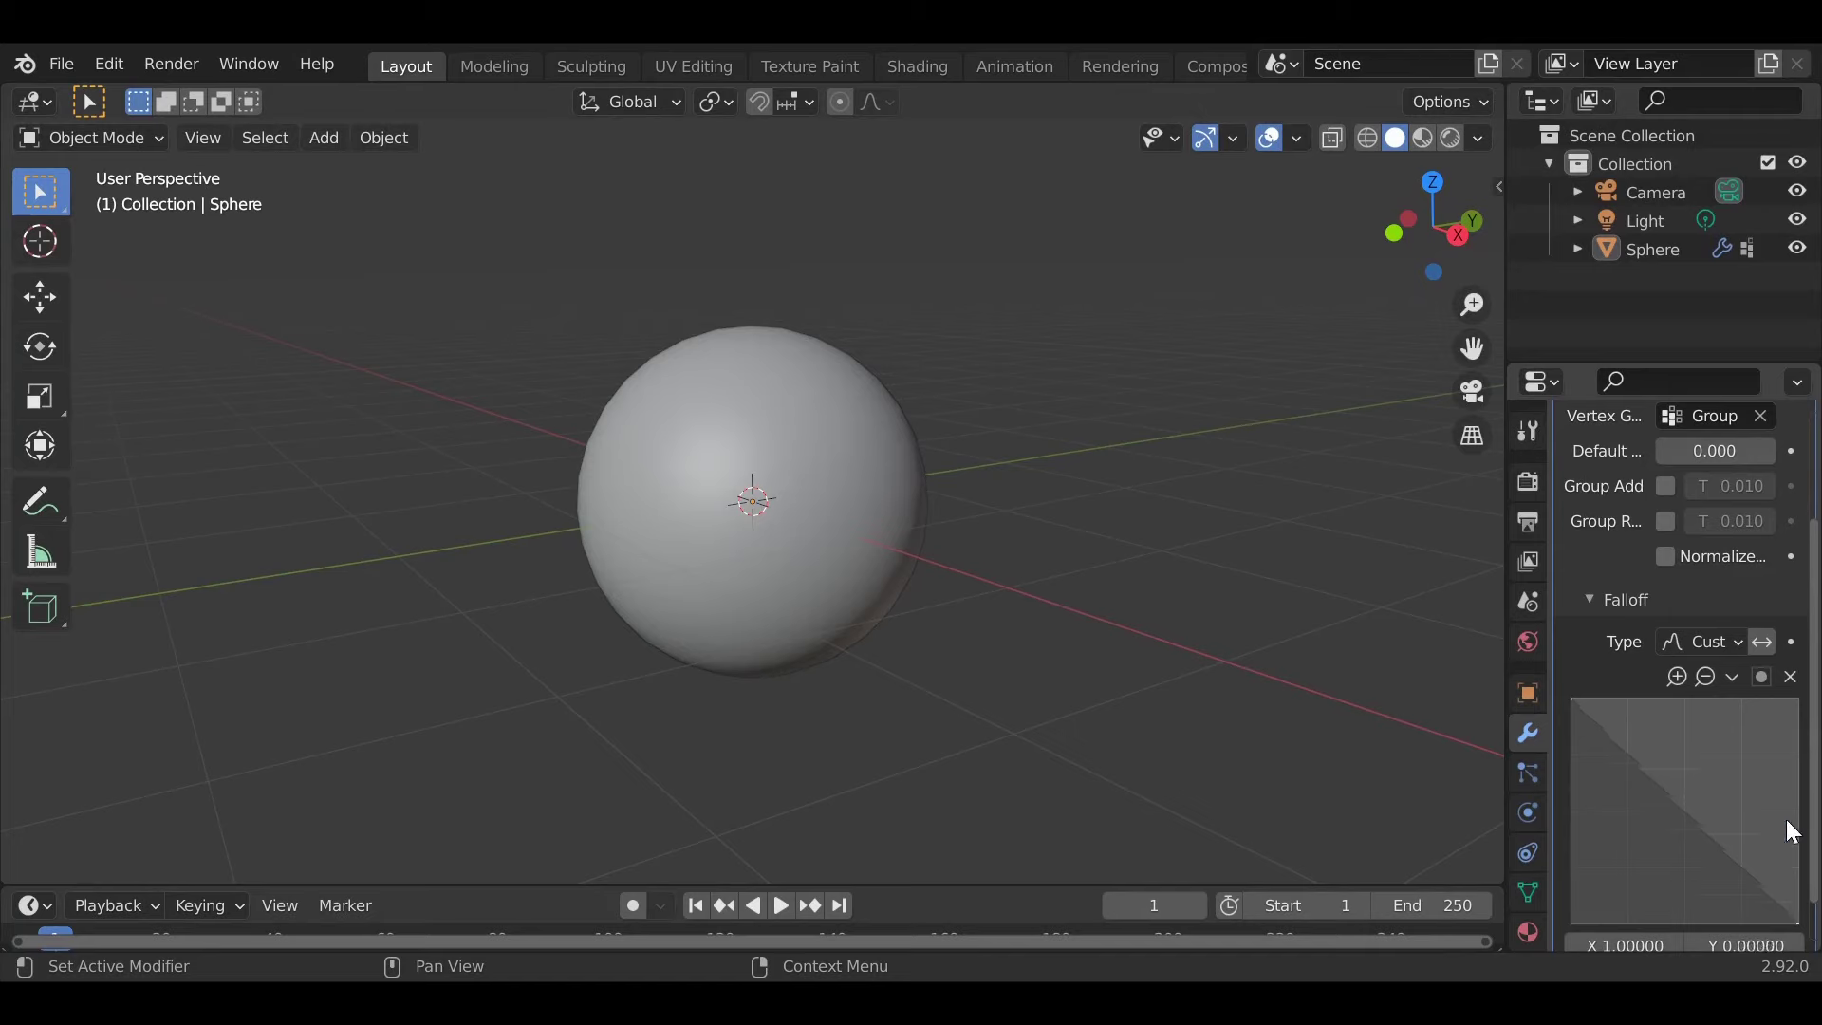
Step: Create a new mask texture in the Vertex Weight Edit modifier's Influence settings and set its type to Clouds
scroll(1694, 591, "down", 2)
left_click(1648, 938)
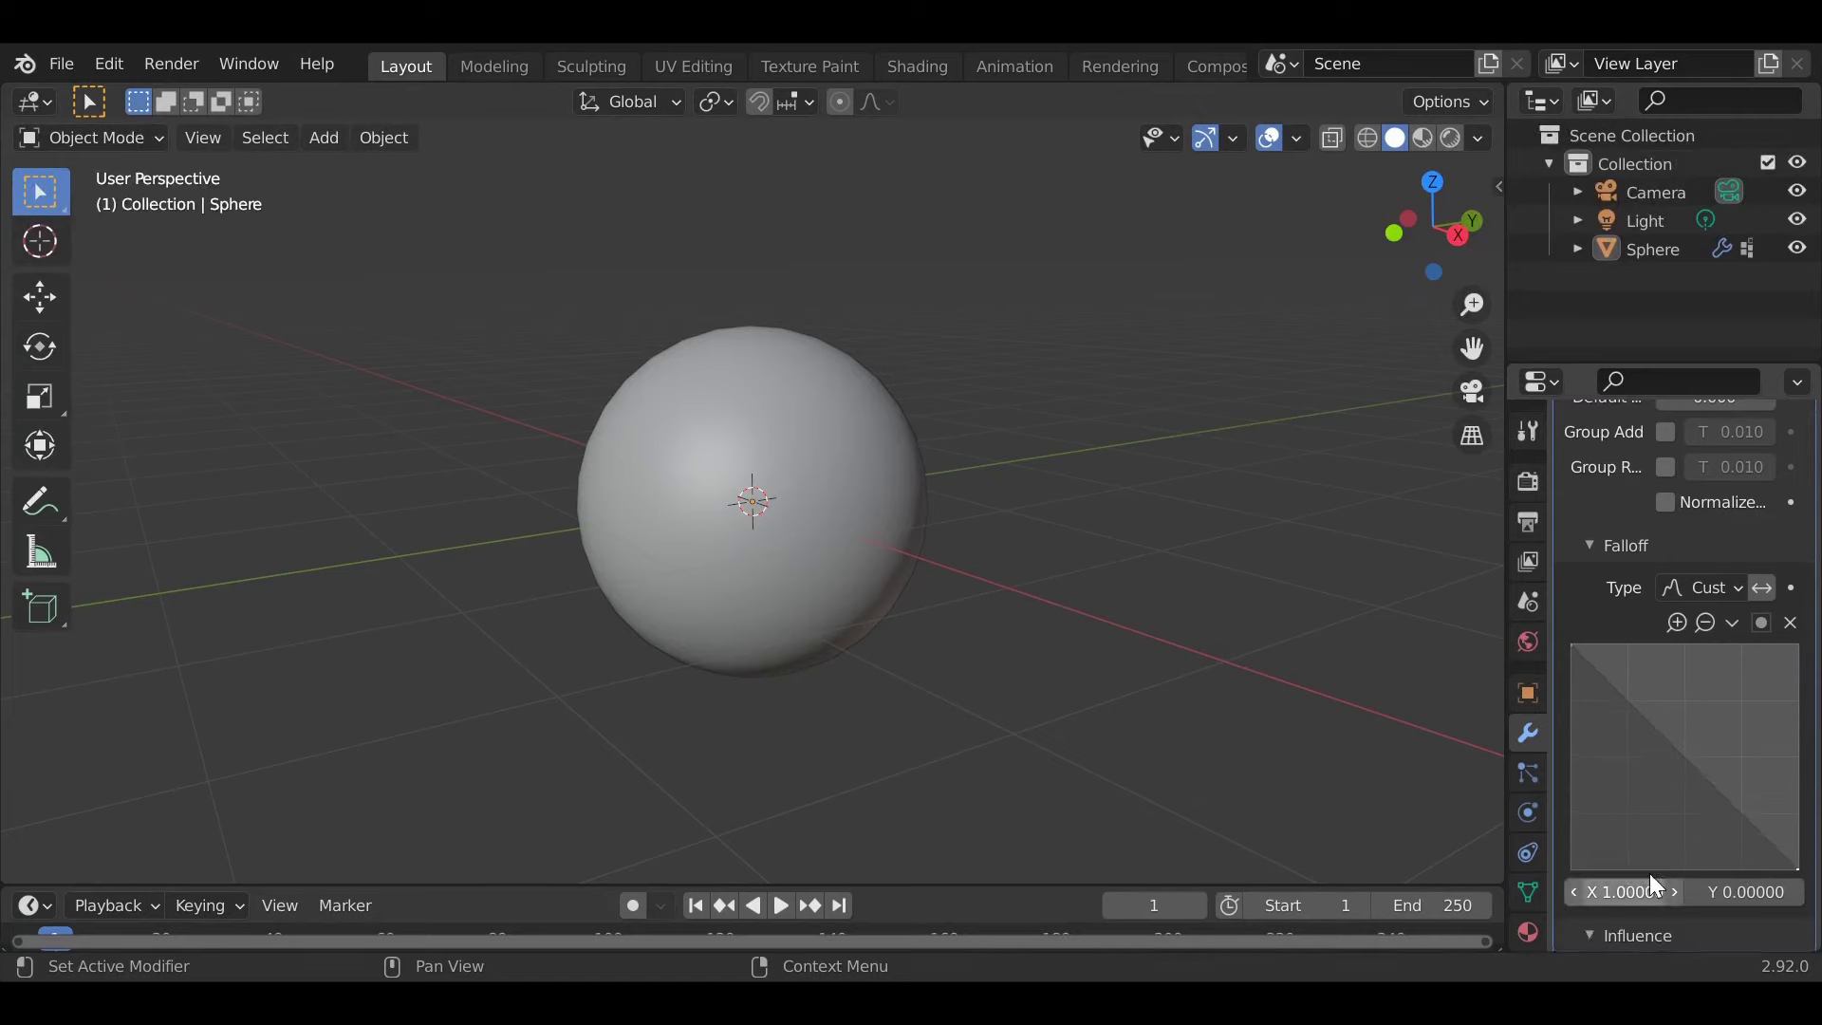
scroll(1648, 872, "down", 4)
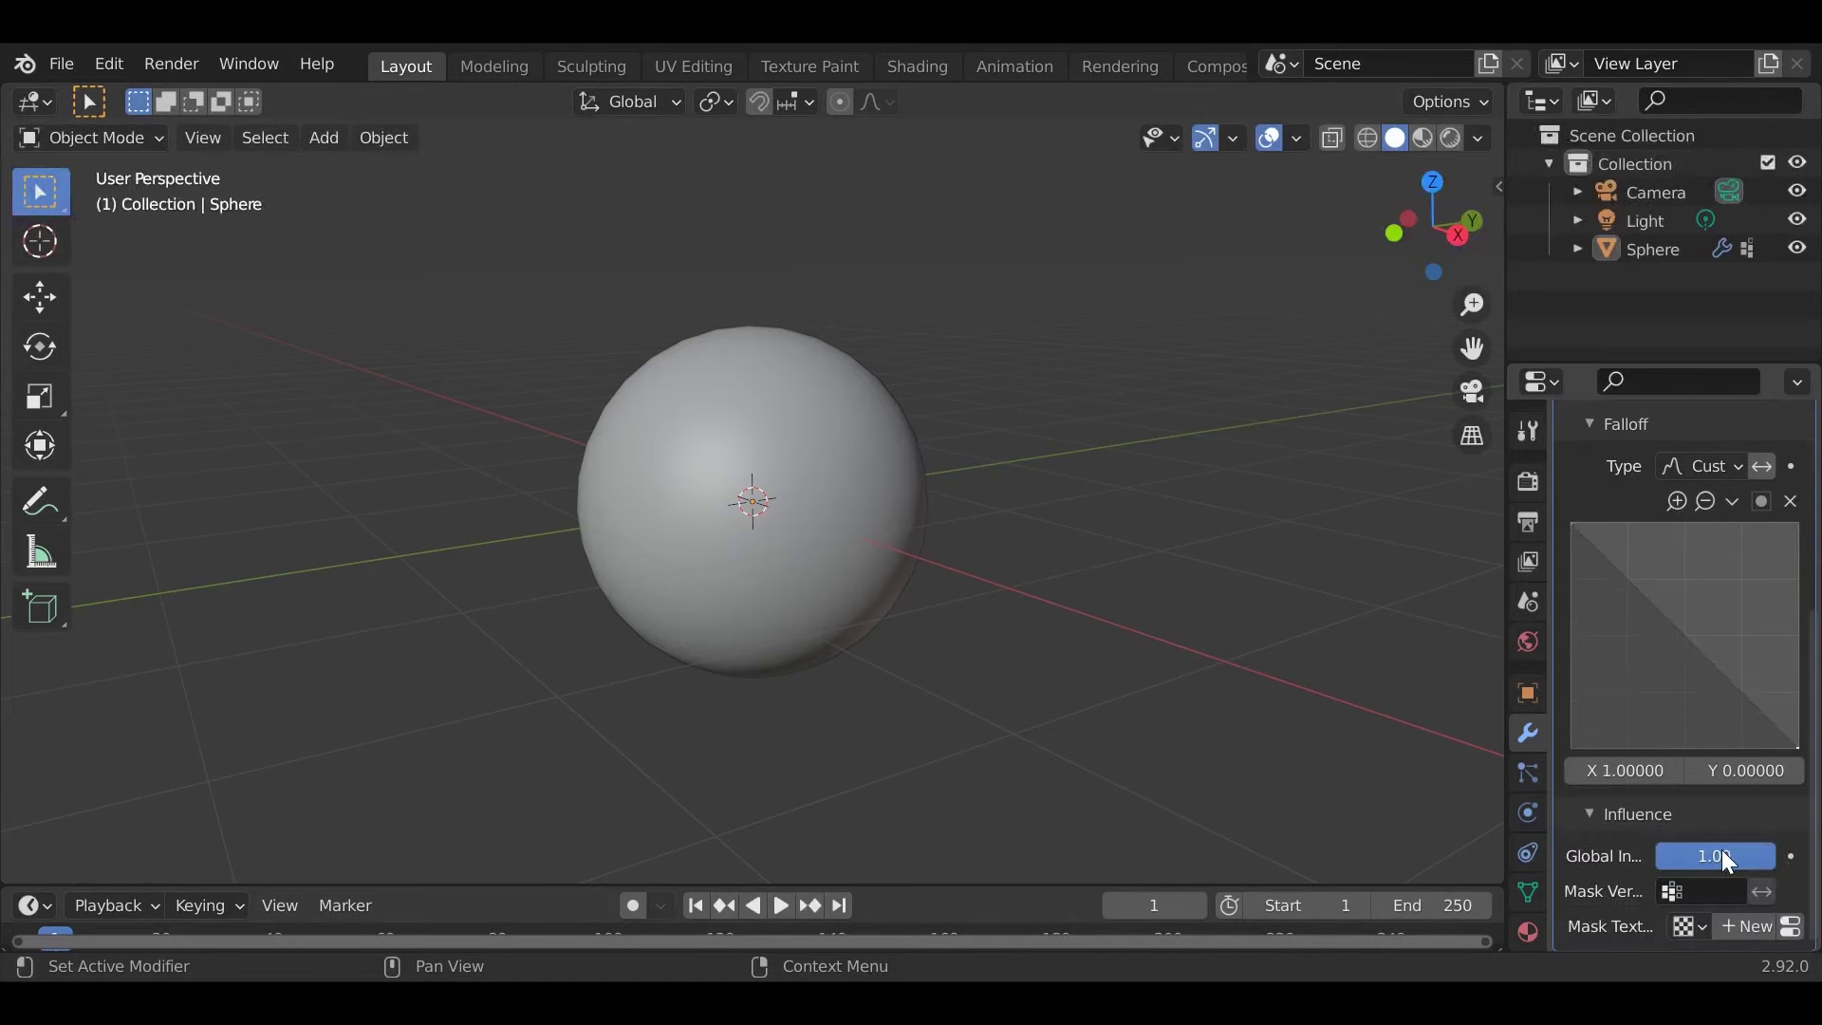
left_click(1748, 926)
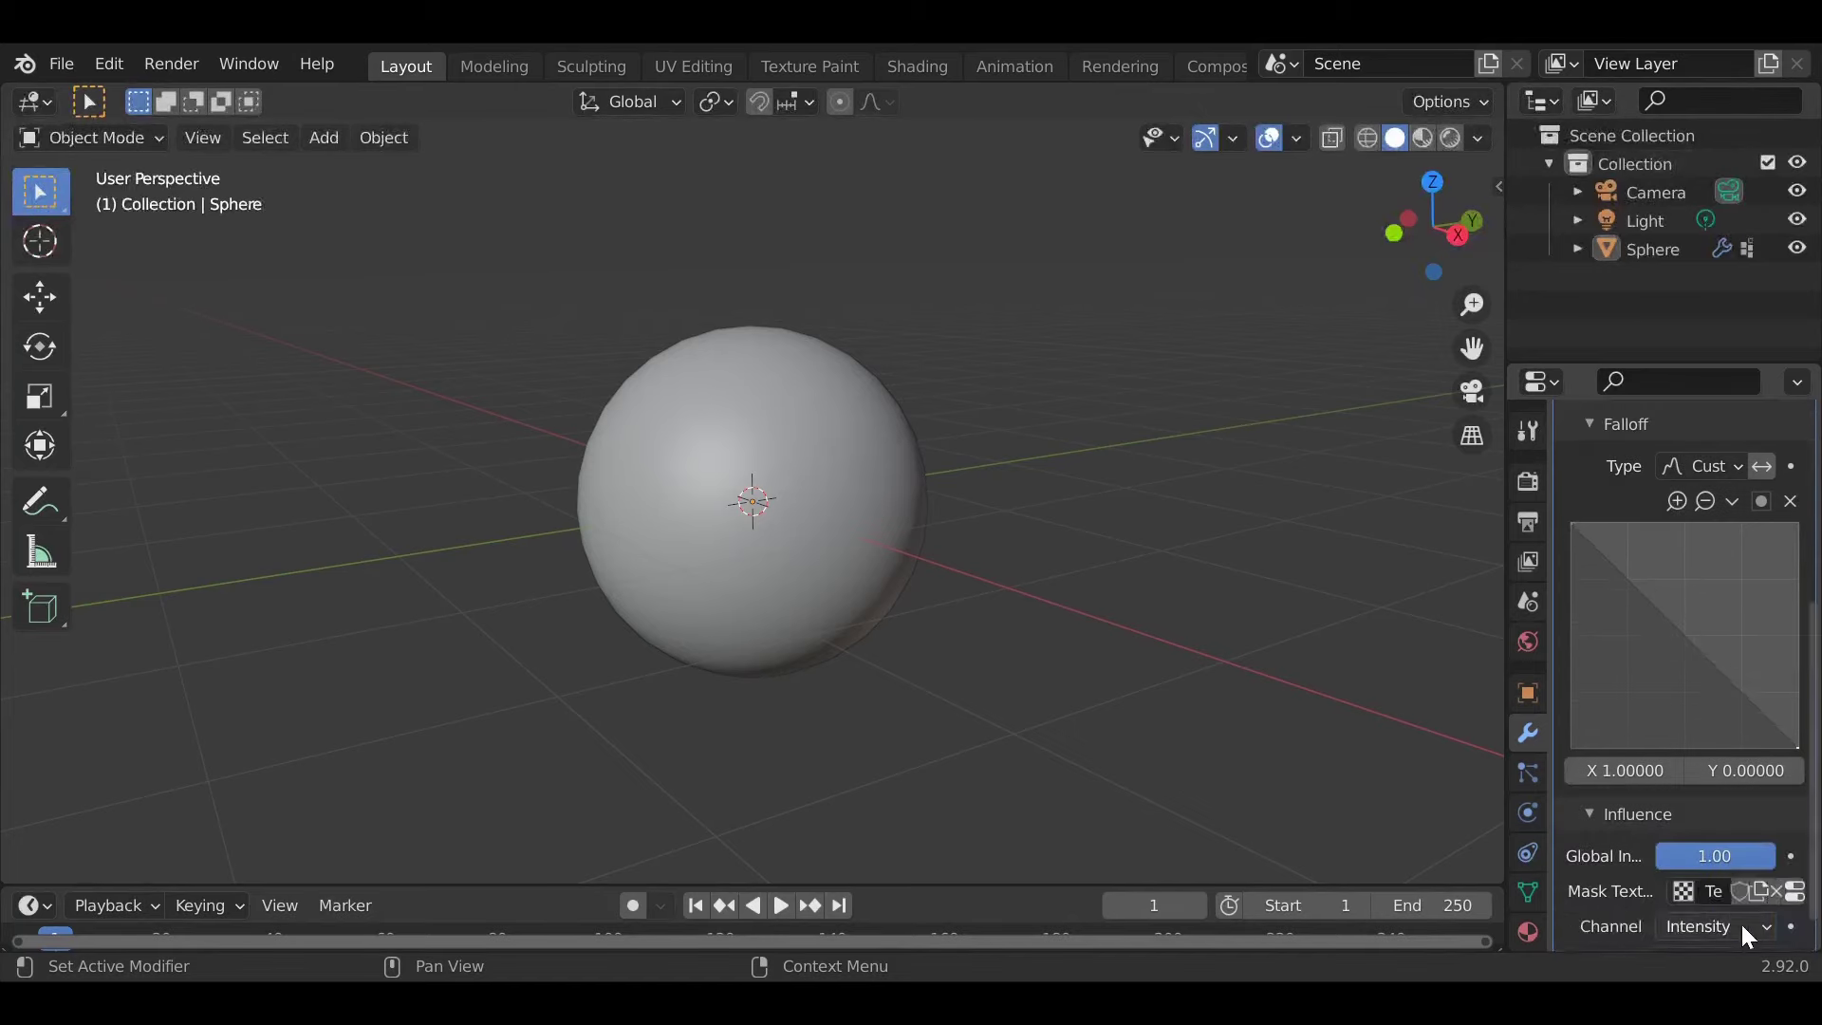
left_click(1795, 891)
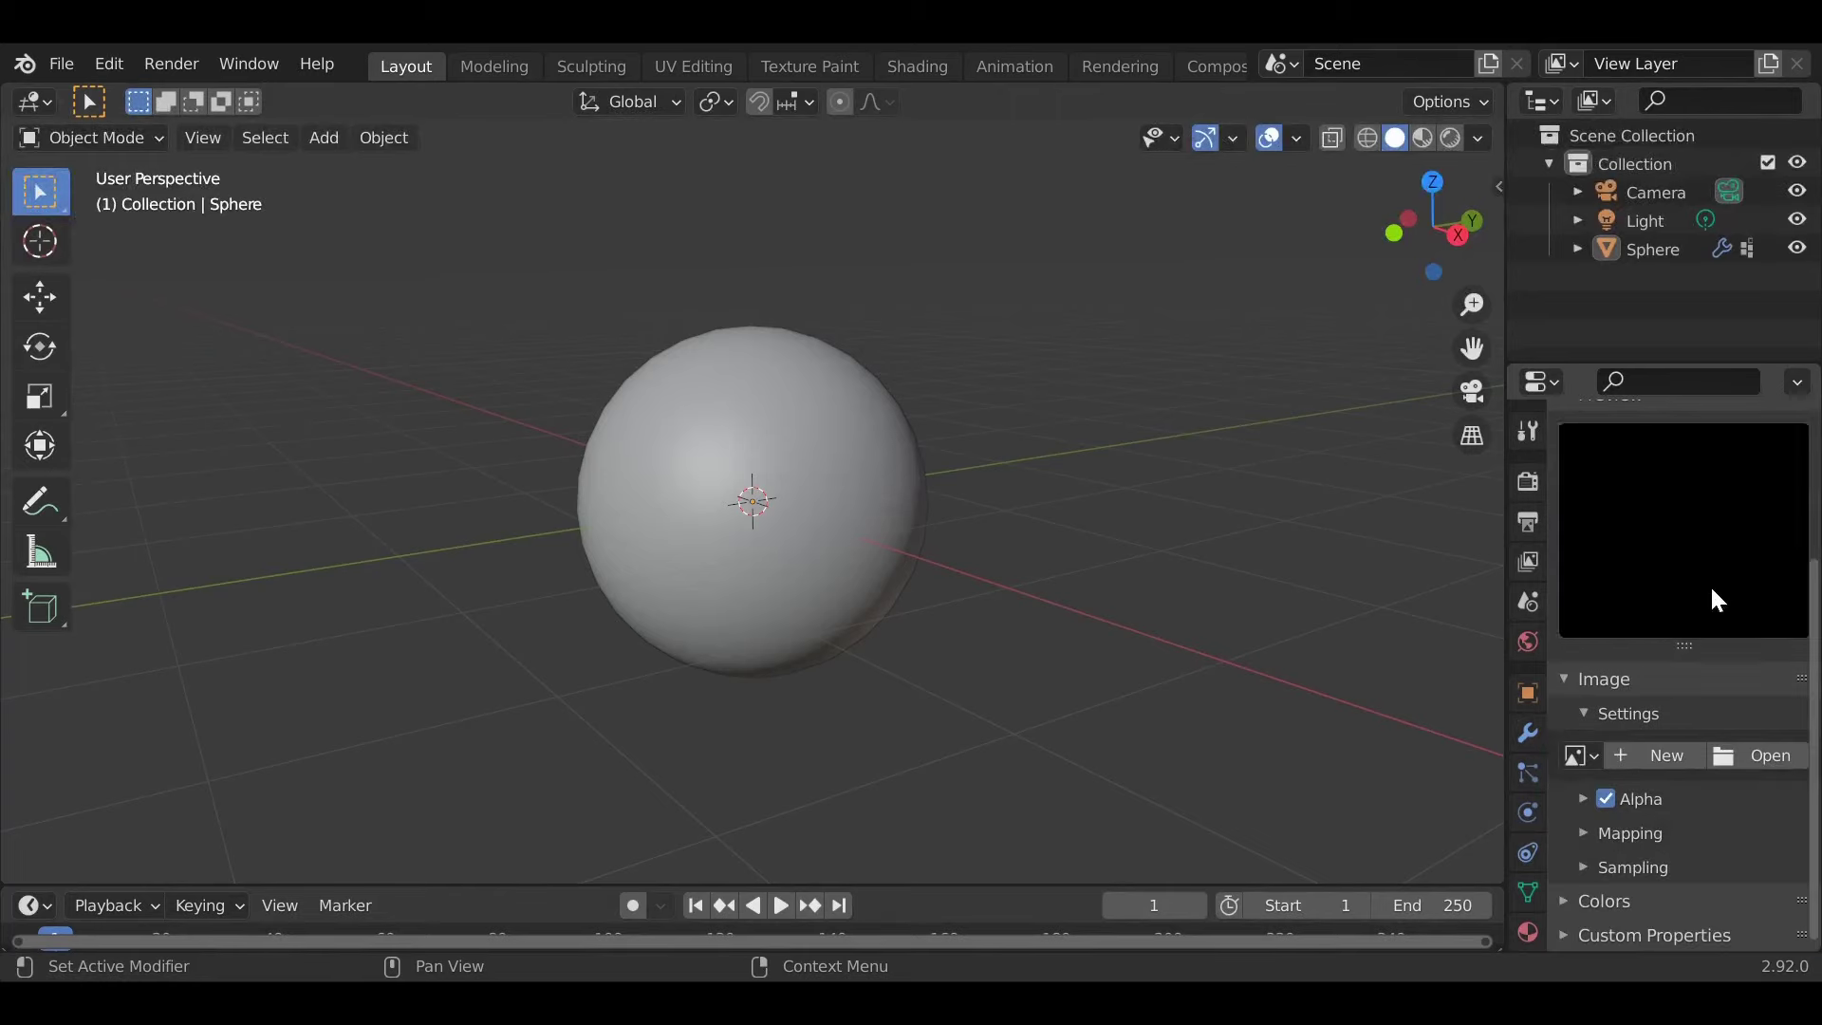
scroll(1736, 618, "up", 6)
left_click(1729, 562)
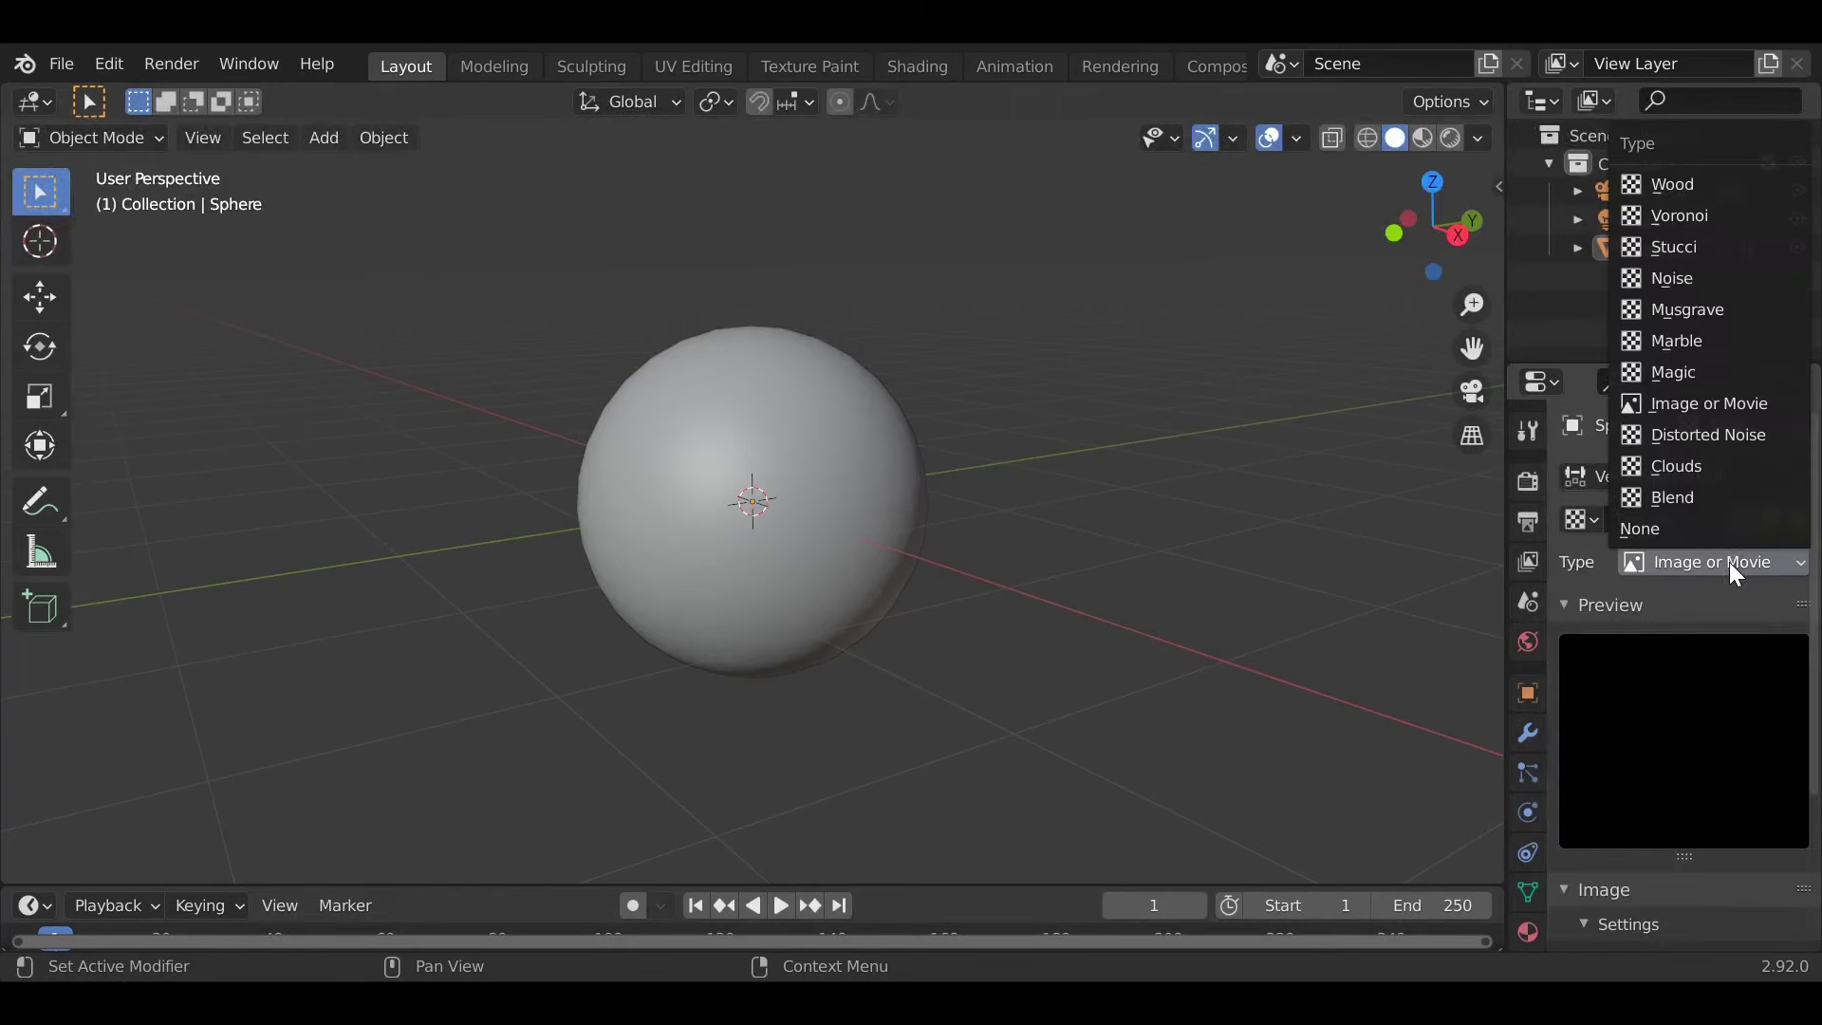
left_click(1698, 470)
Step: Set the Vertex Weight Edit modifier's mask texture coordinates to Global
left_click(1526, 734)
scroll(1725, 780, "down", 8)
left_click(1701, 928)
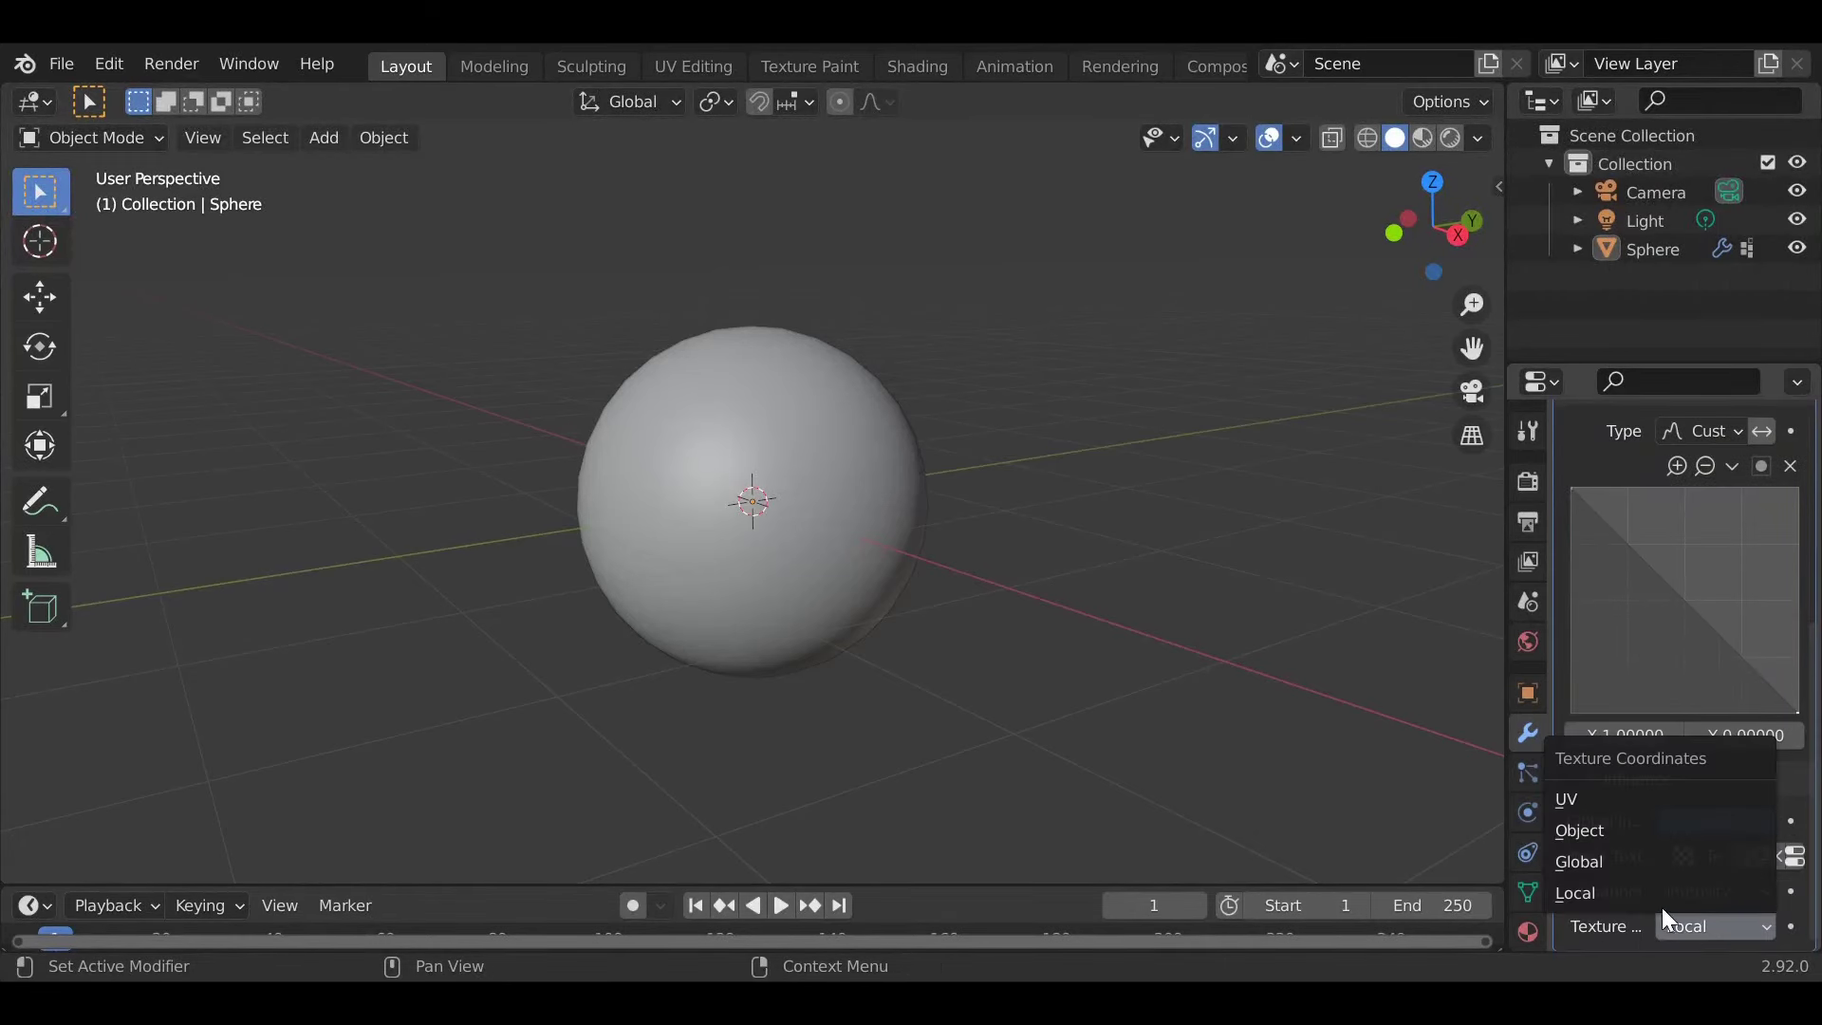
left_click(1639, 862)
Step: Add a Mask modifier to the sphere and set its vertex group to Group
left_click(1653, 478)
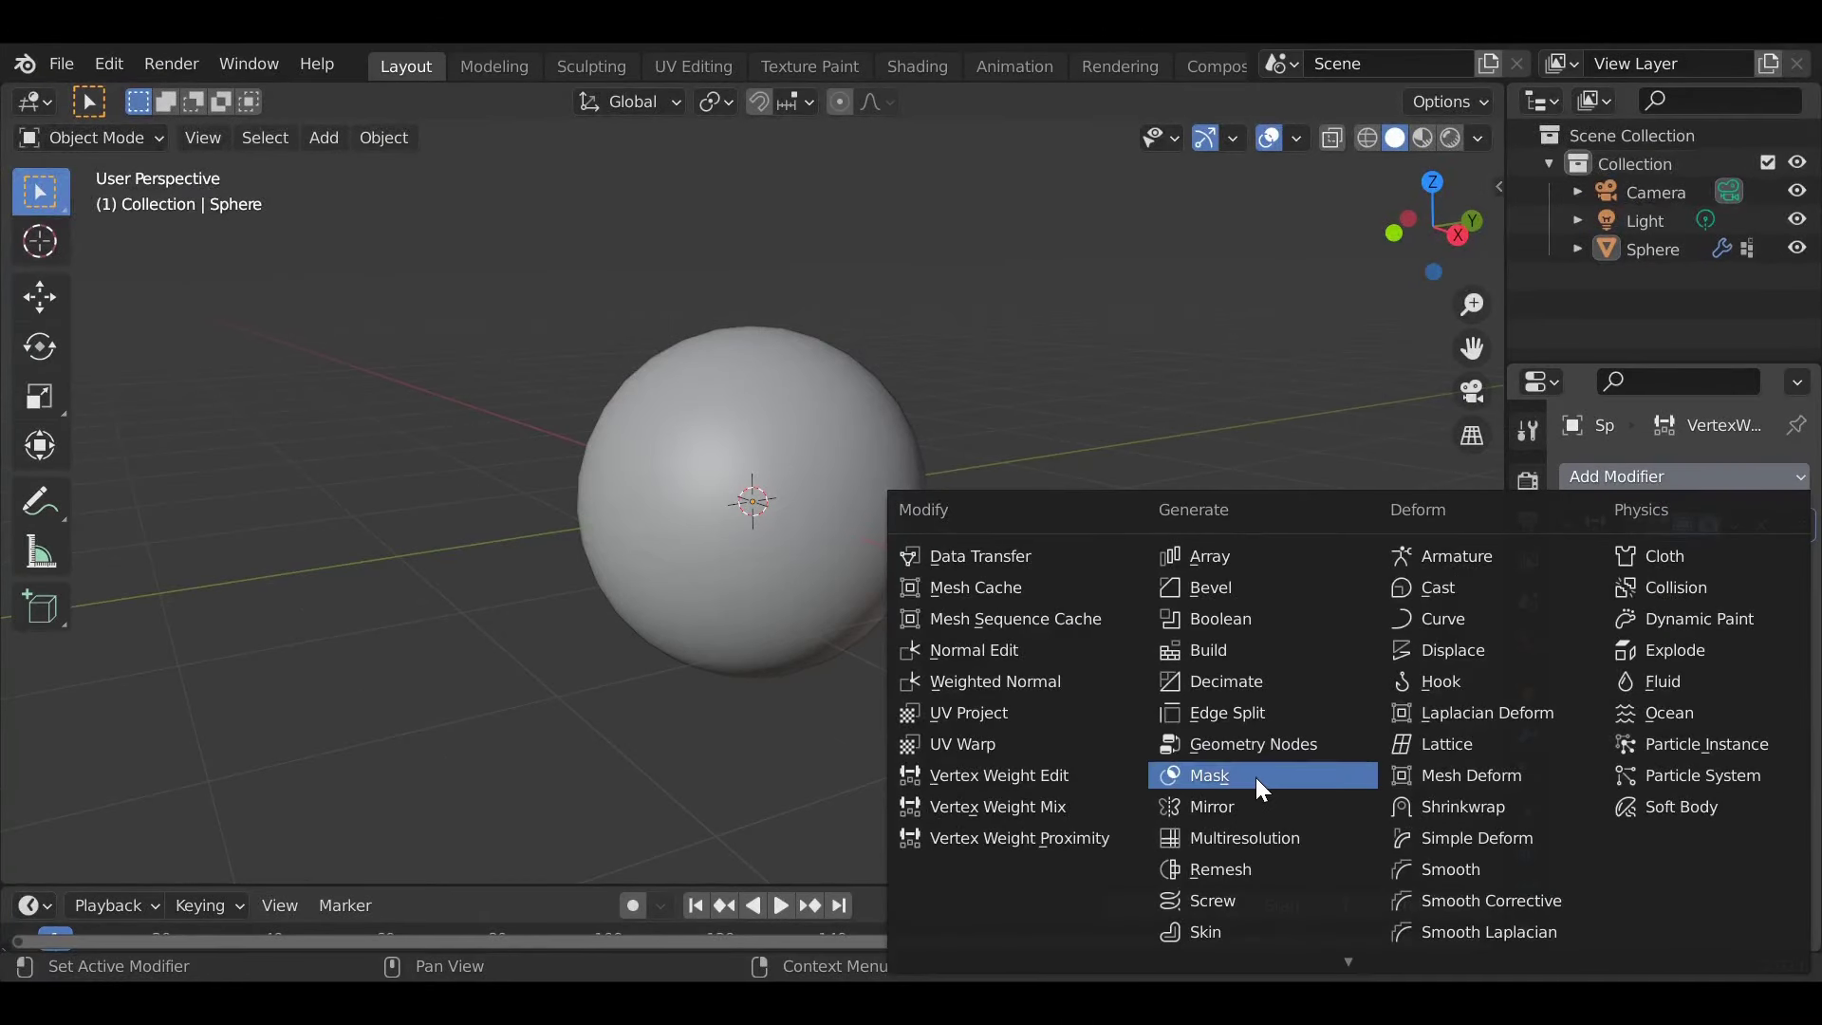
left_click(1255, 777)
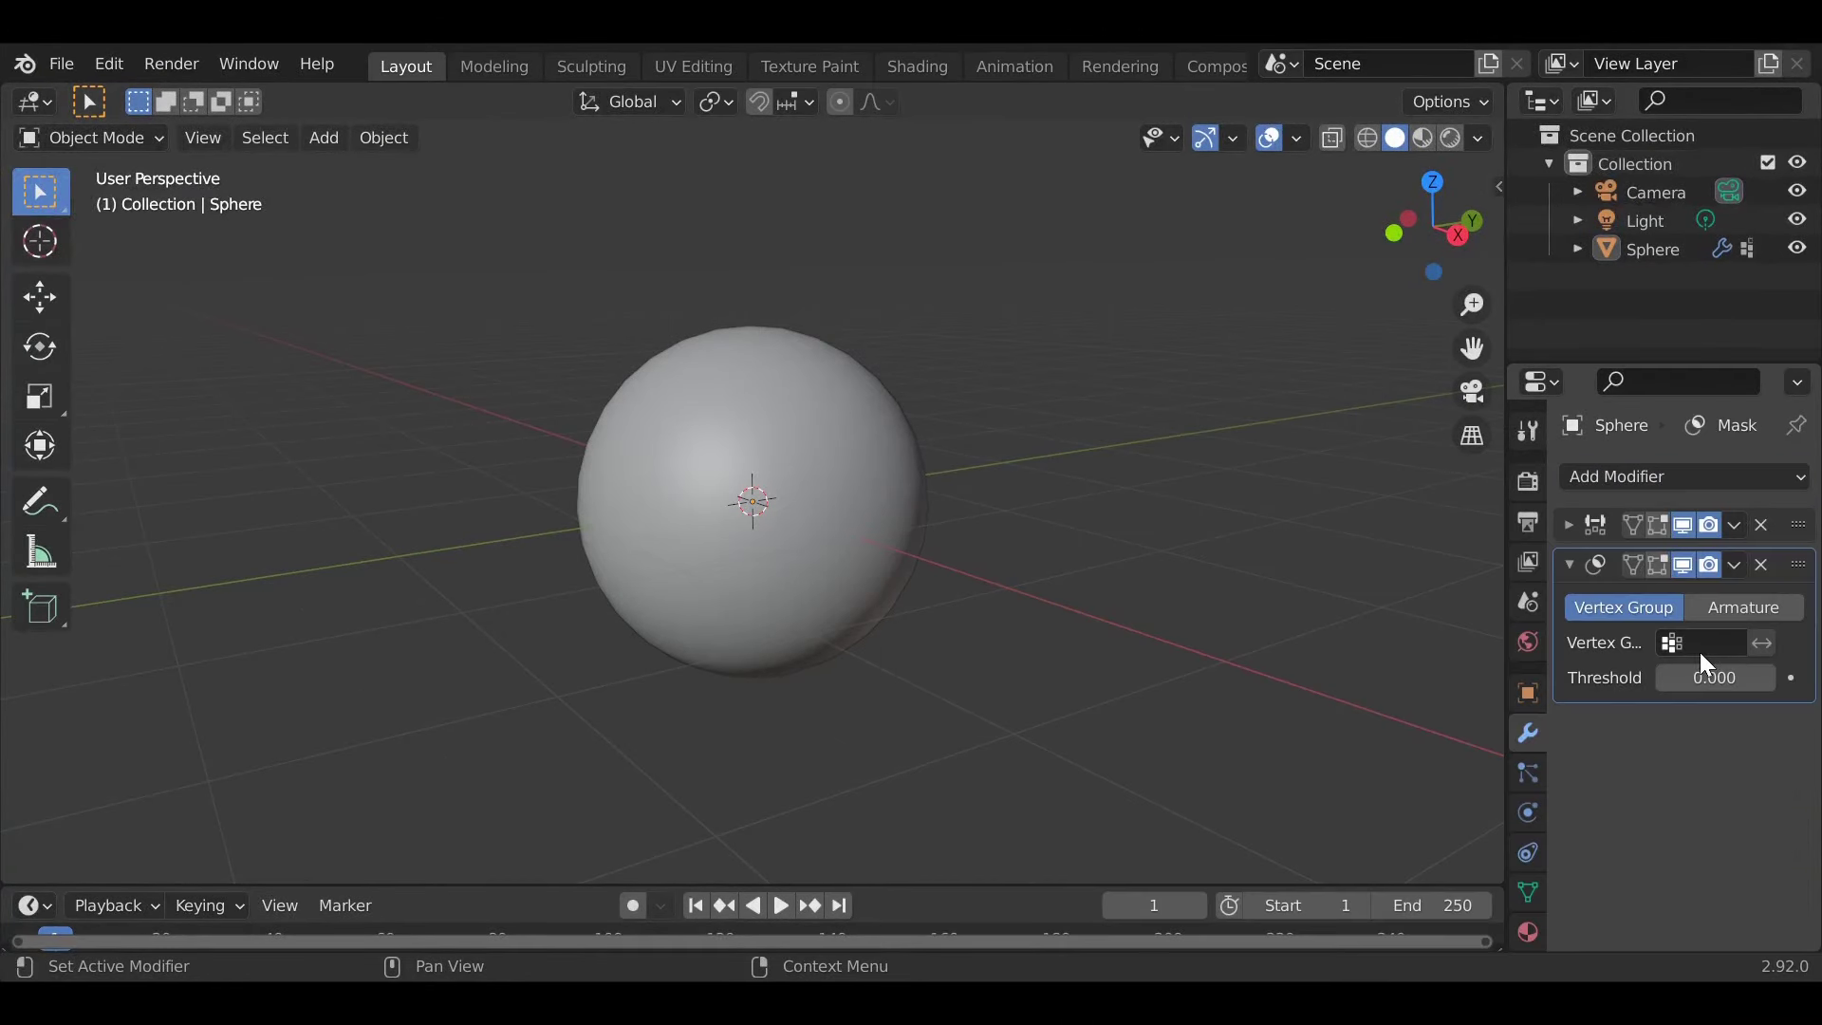
left_click(1700, 652)
left_click(1708, 710)
Step: Raise the Mask modifier's threshold to about 0.422 to cut irregular holes in the sphere
left_click_drag(1704, 680, 1756, 679)
middle_click_drag(1016, 528, 1046, 444)
scroll(817, 384, "up", 3)
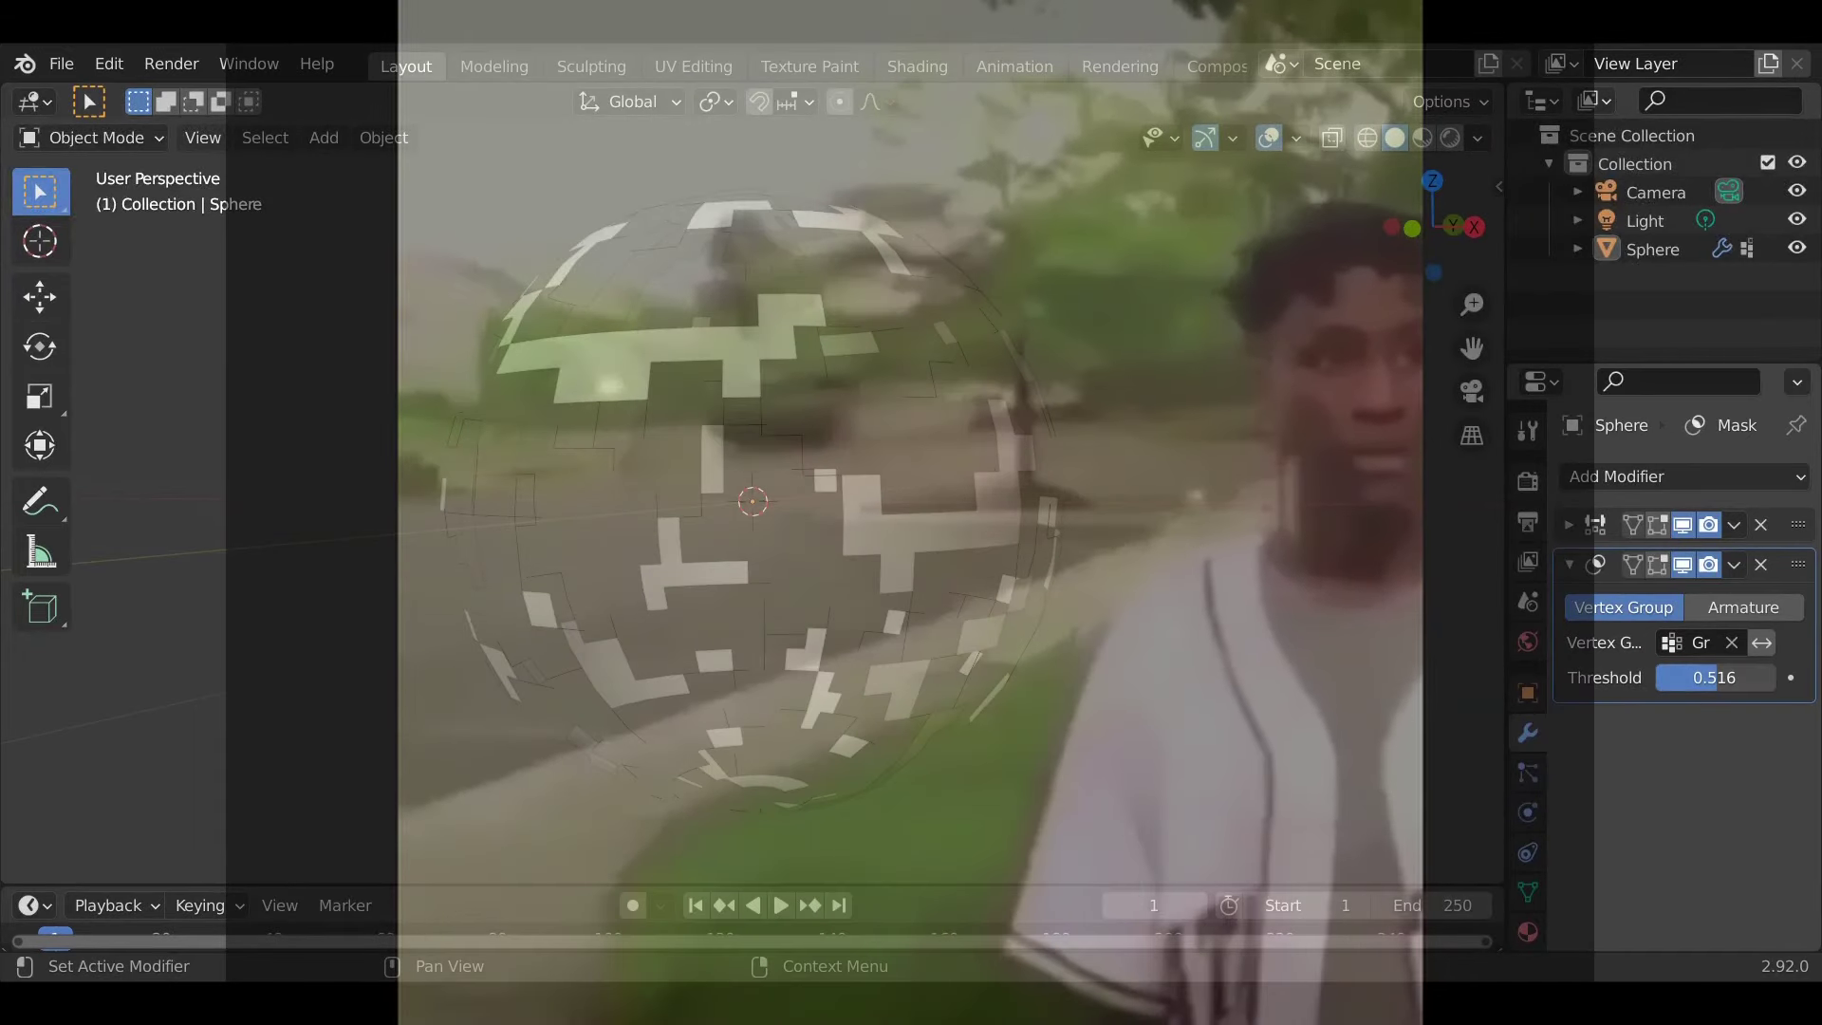
left_click_drag(1714, 677, 1702, 678)
middle_click_drag(1338, 551, 1061, 434)
scroll(1055, 427, "down", 3)
Step: Add a Smooth modifier to the sphere with Repeat set to 30 and the vertex group set to Group
left_click(818, 422)
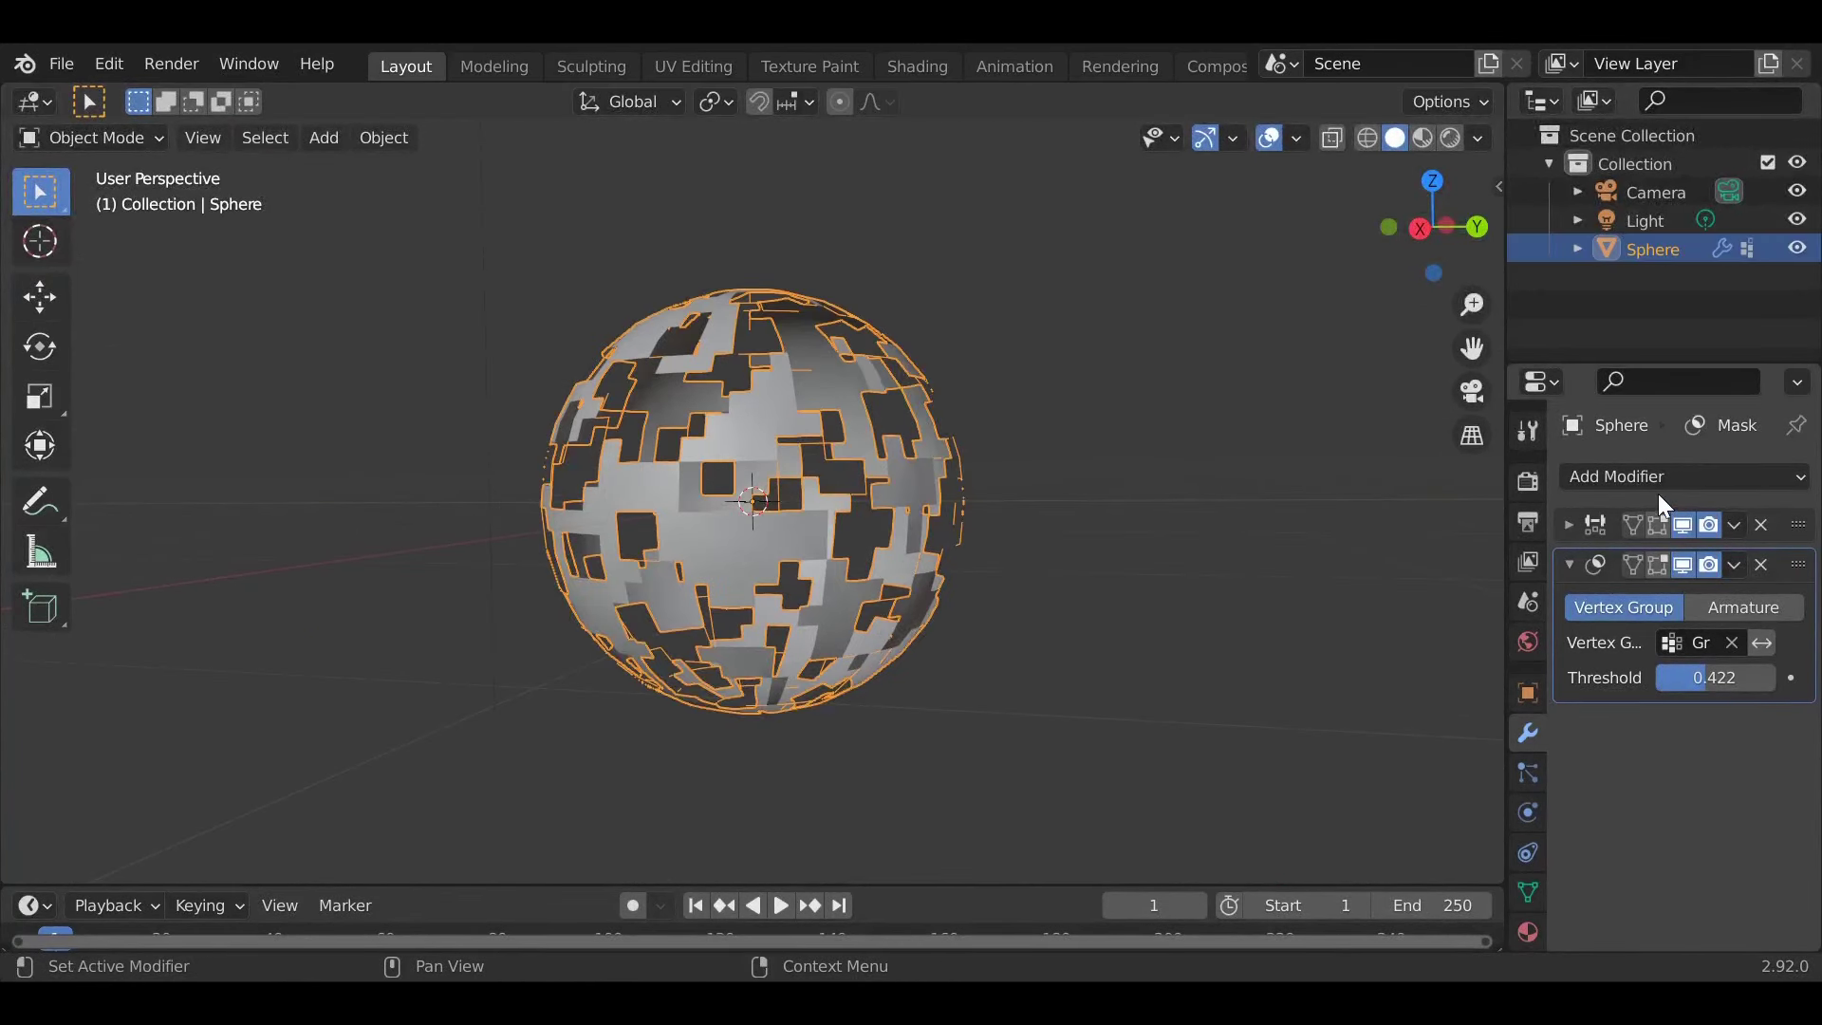
left_click(1620, 476)
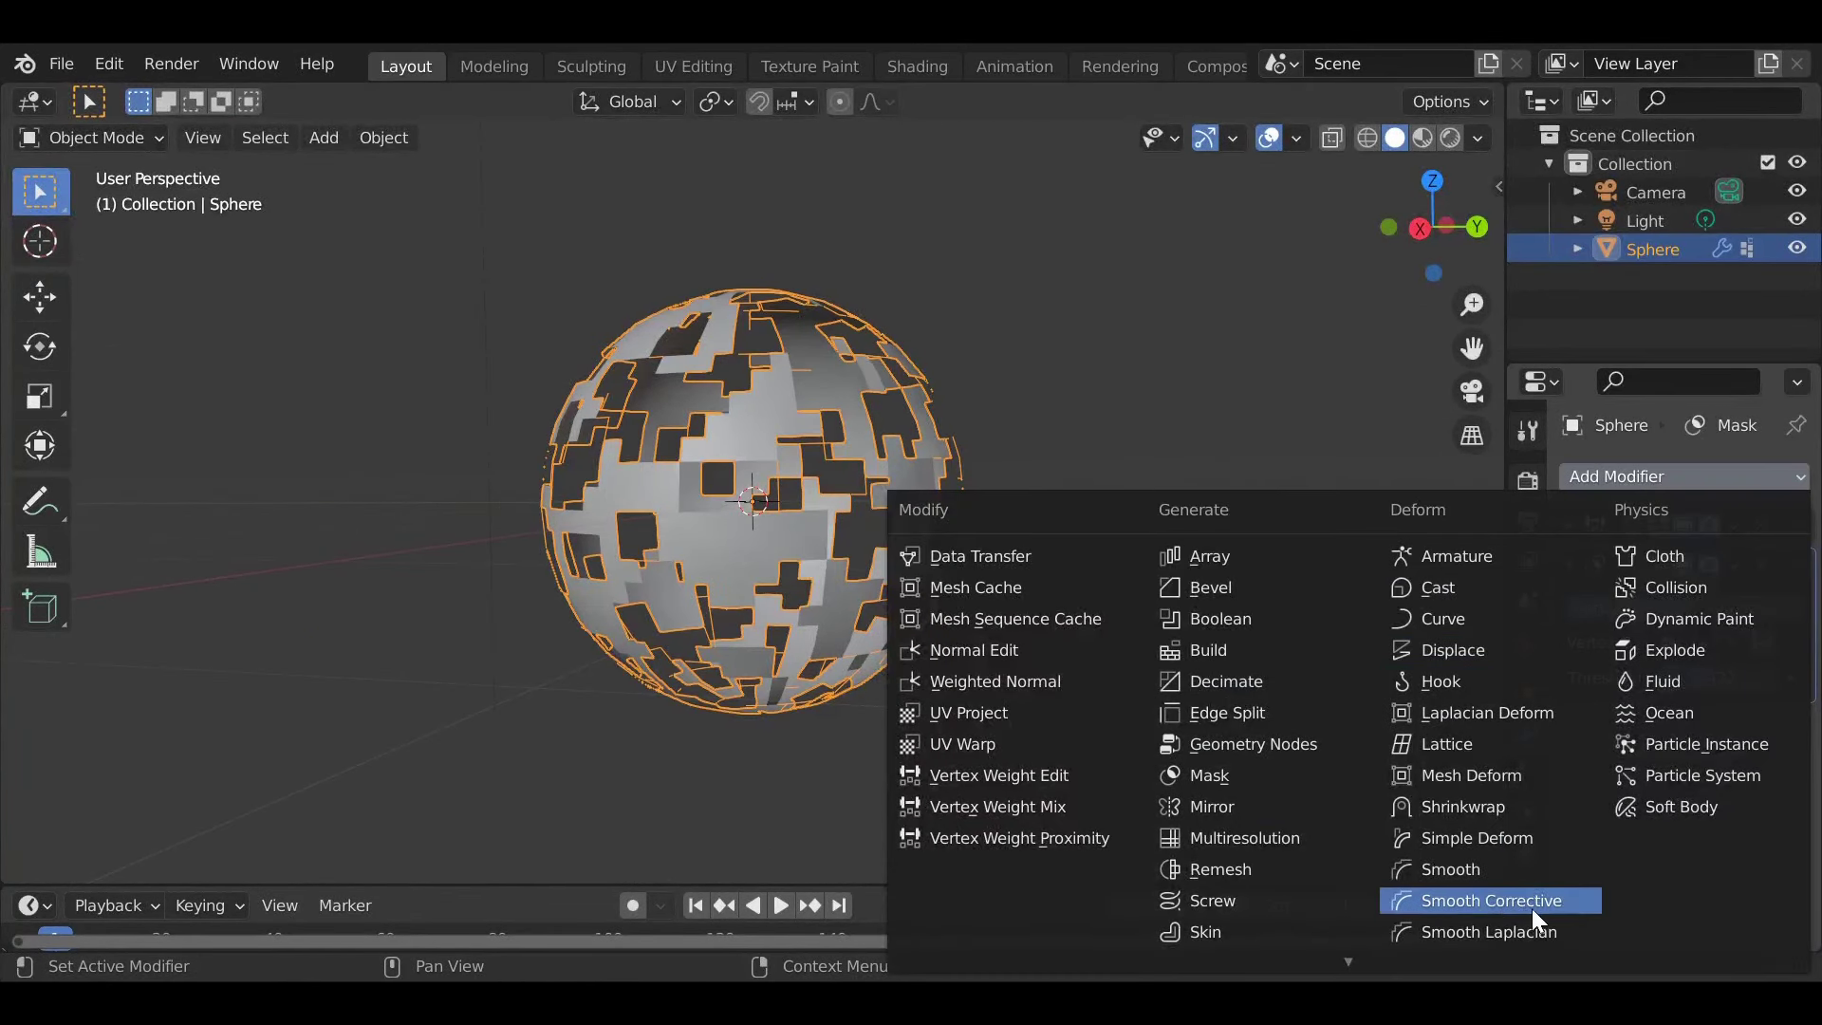
left_click(1518, 869)
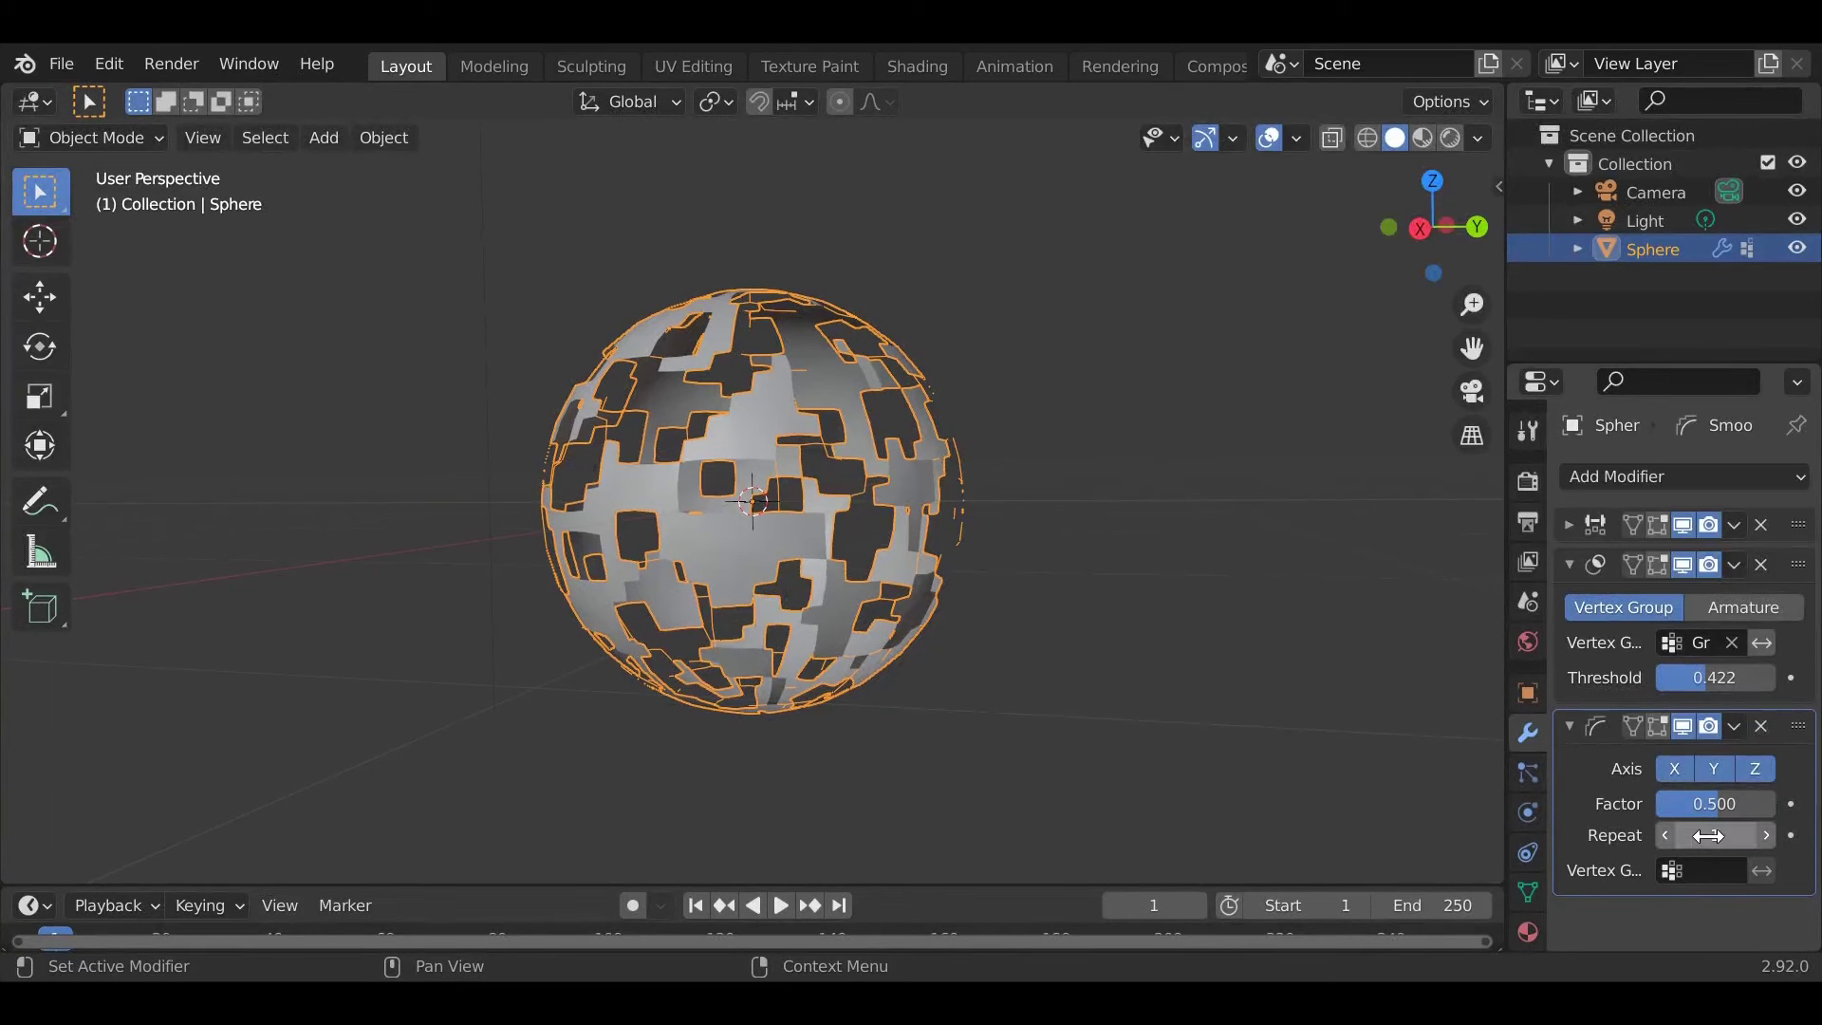
left_click_drag(1718, 835, 1803, 835)
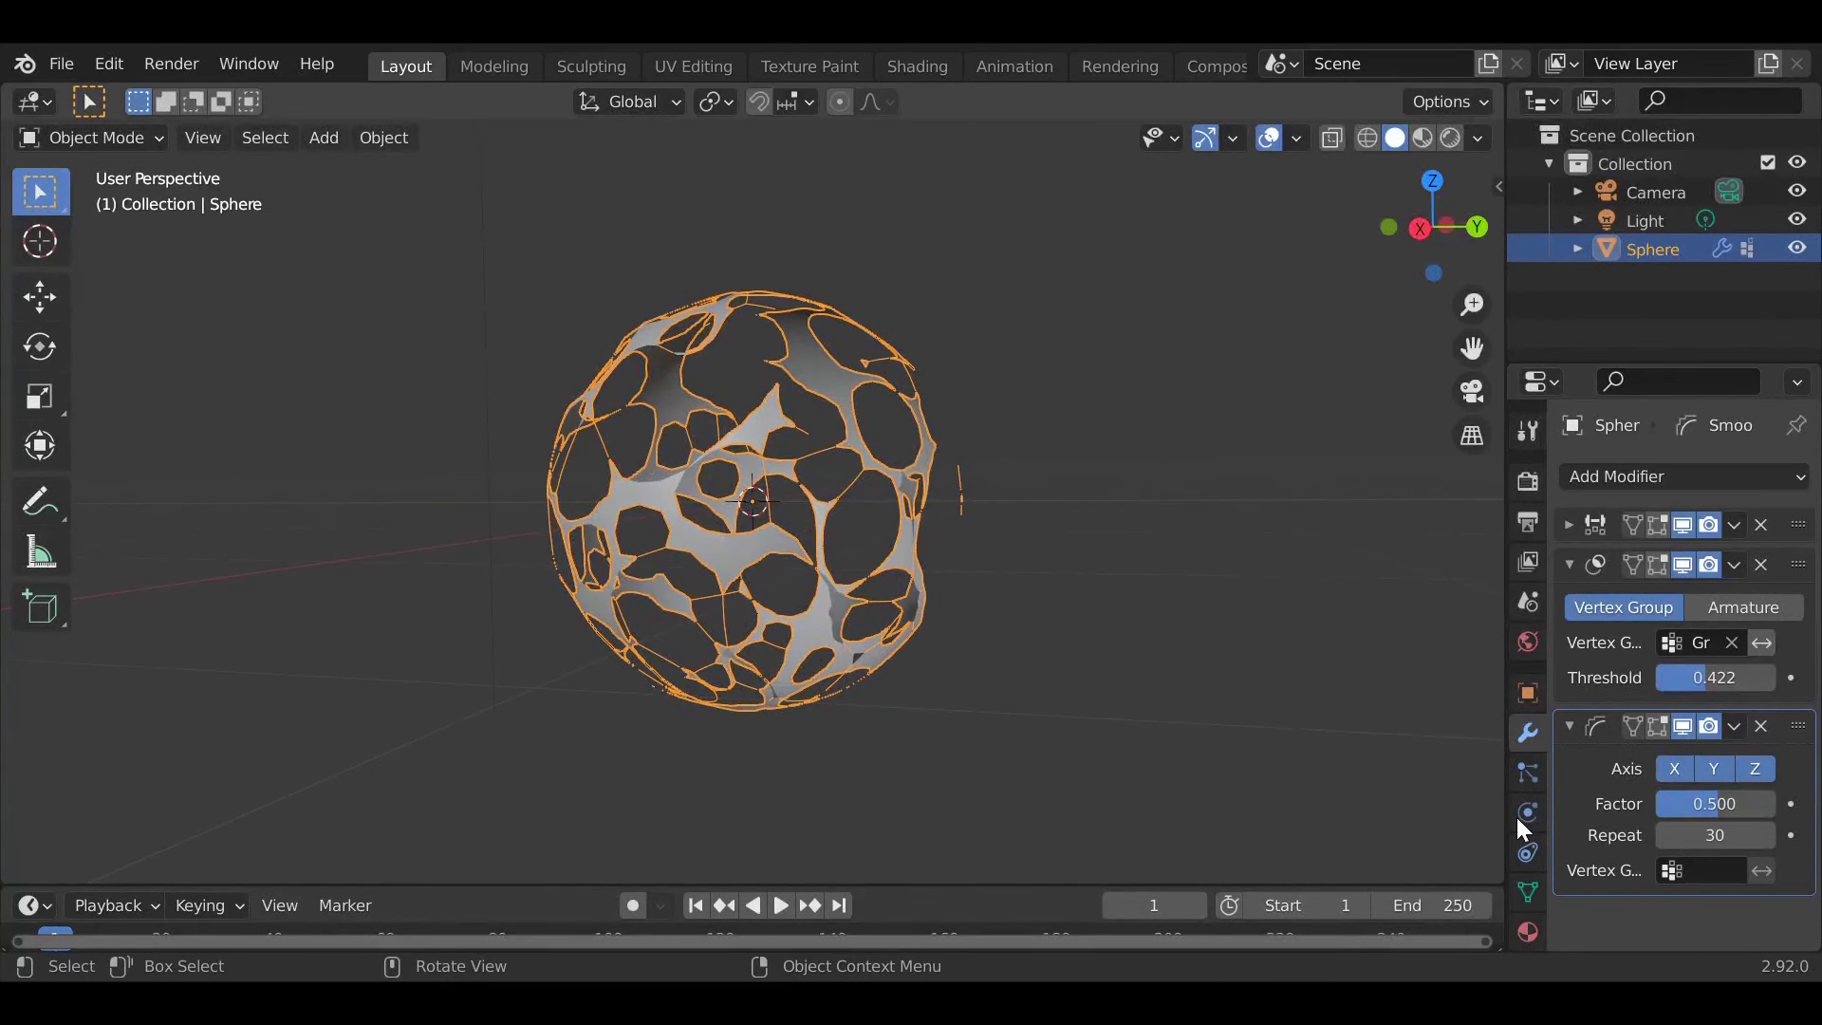
Step: Add a Simple Deform modifier to the sphere and set its twist angle to 360°
left_click(1620, 476)
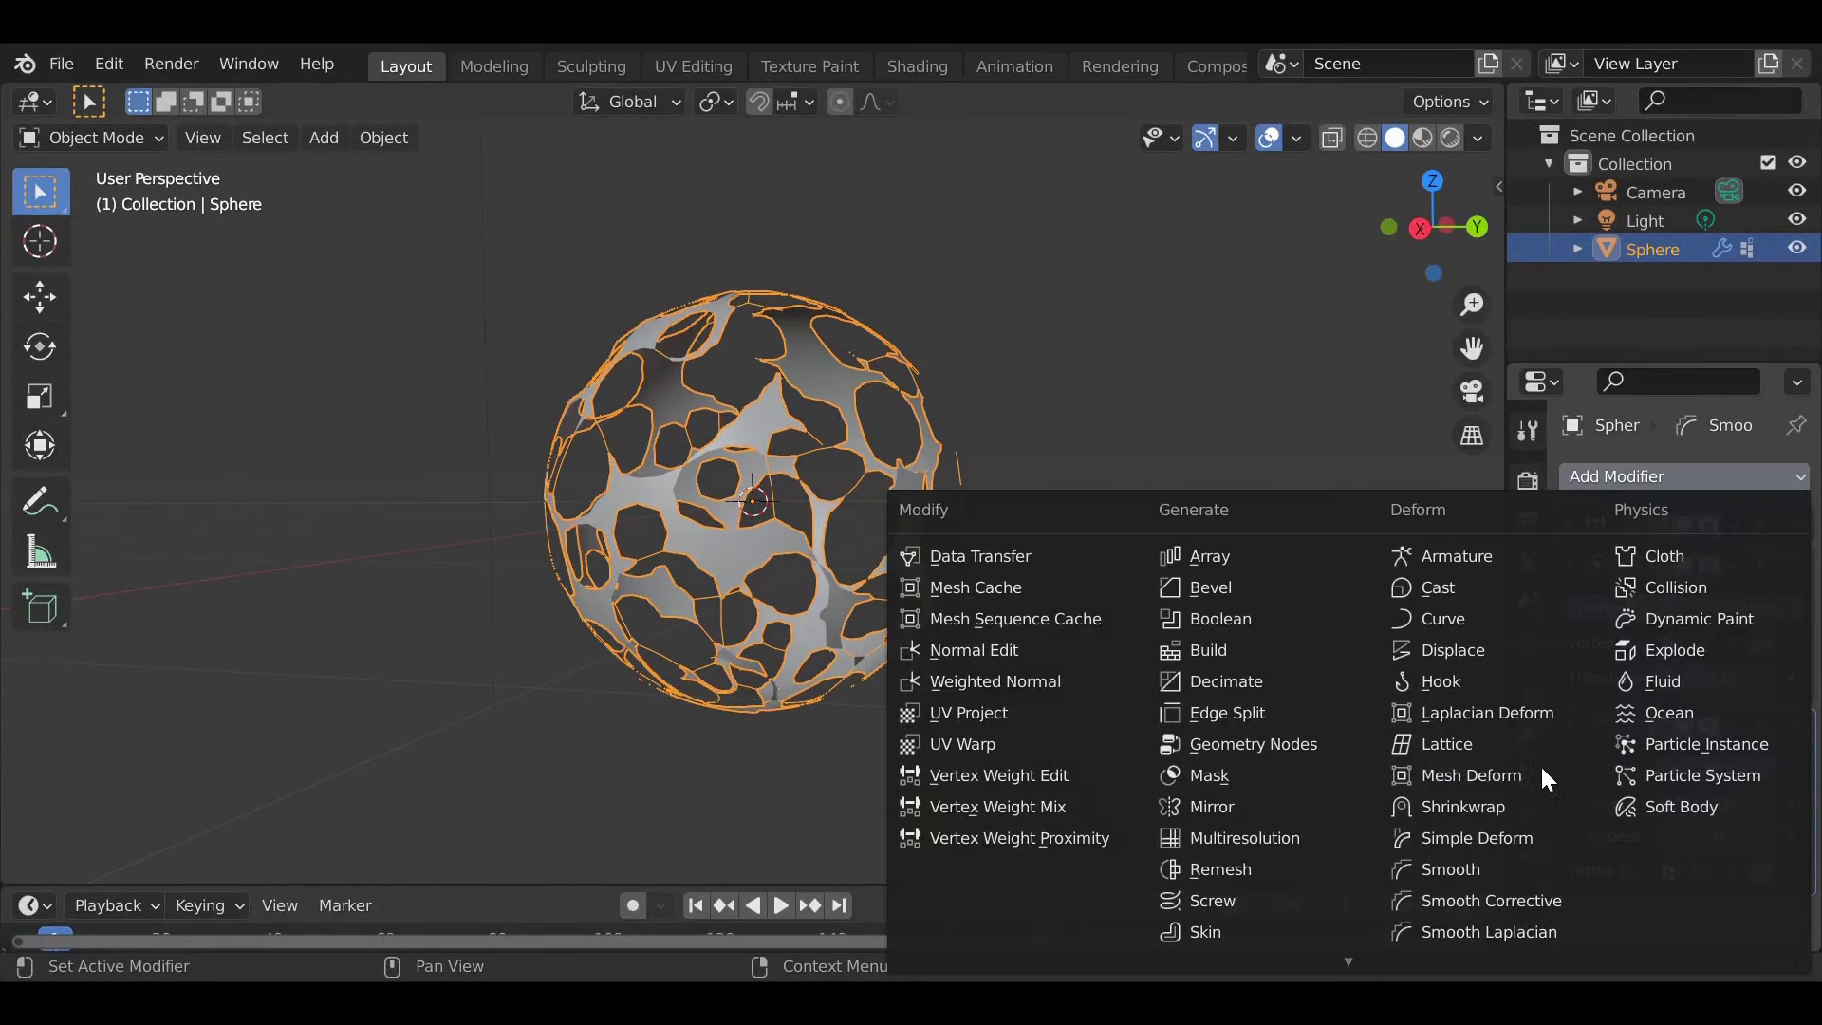
left_click(1507, 839)
scroll(1776, 806, "down", 4)
scroll(1776, 794, "down", 1)
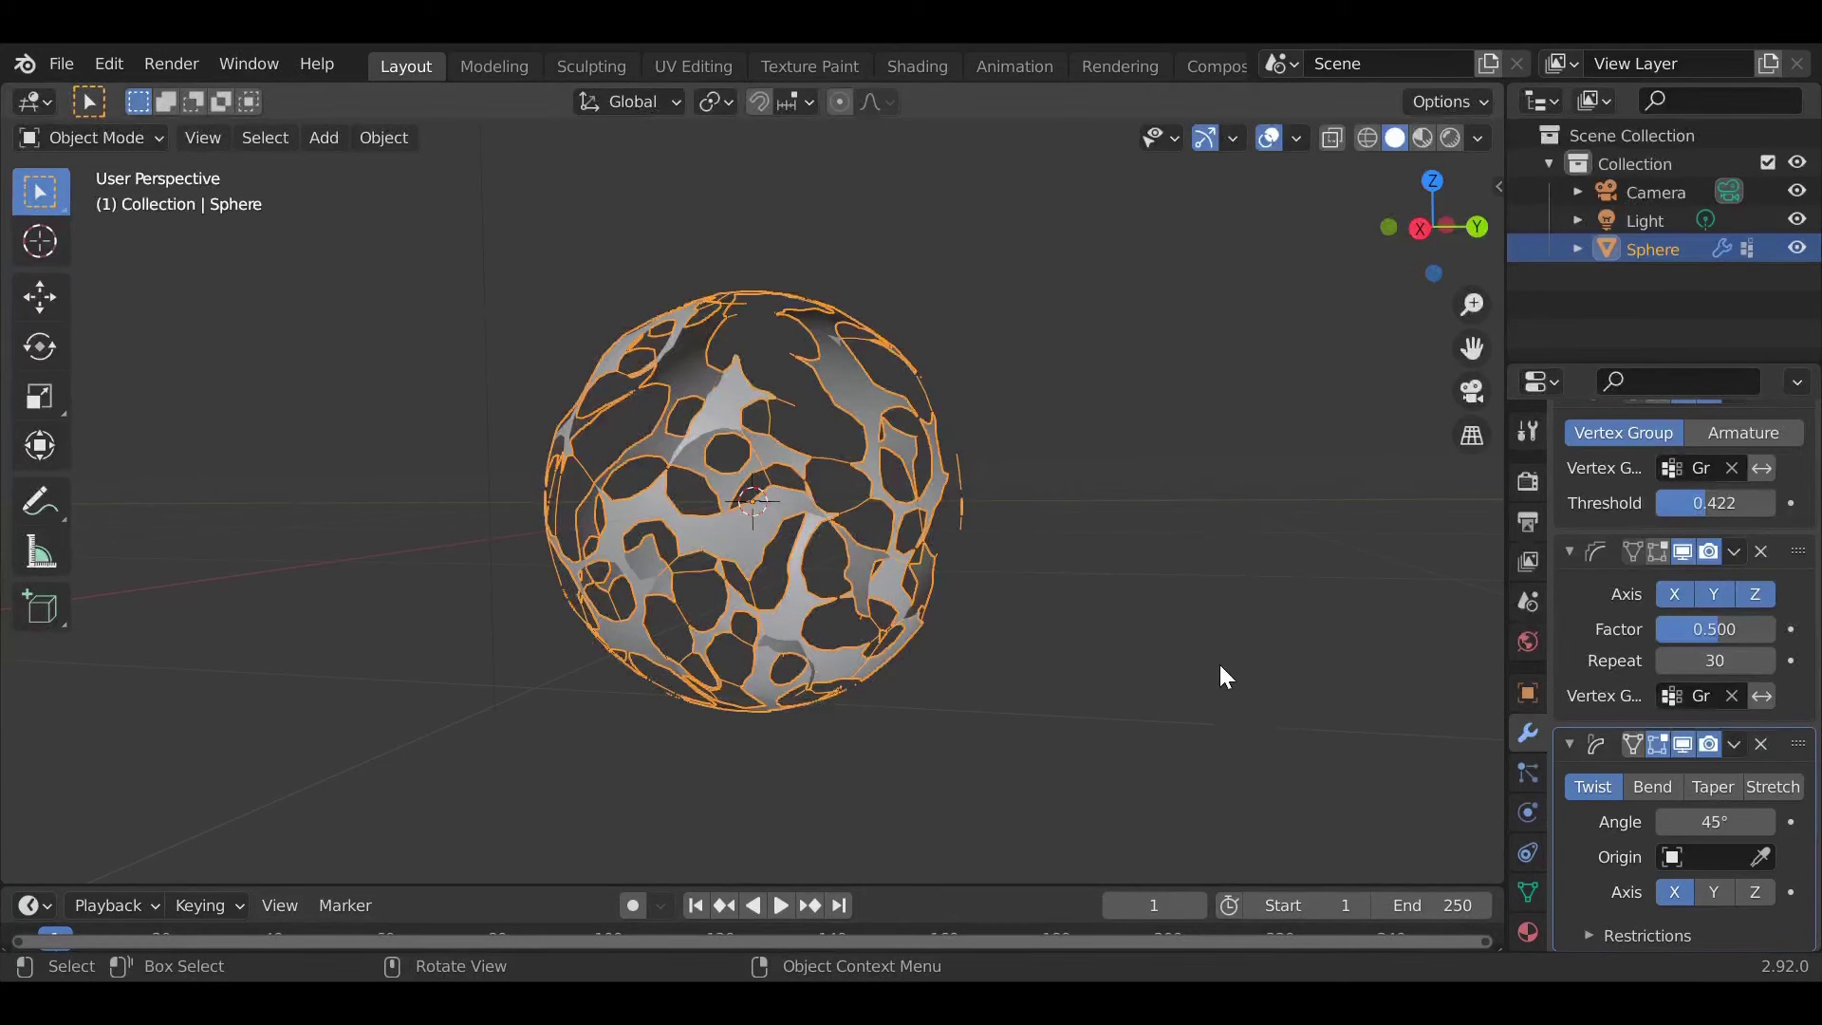
middle_click_drag(1211, 598, 1248, 620)
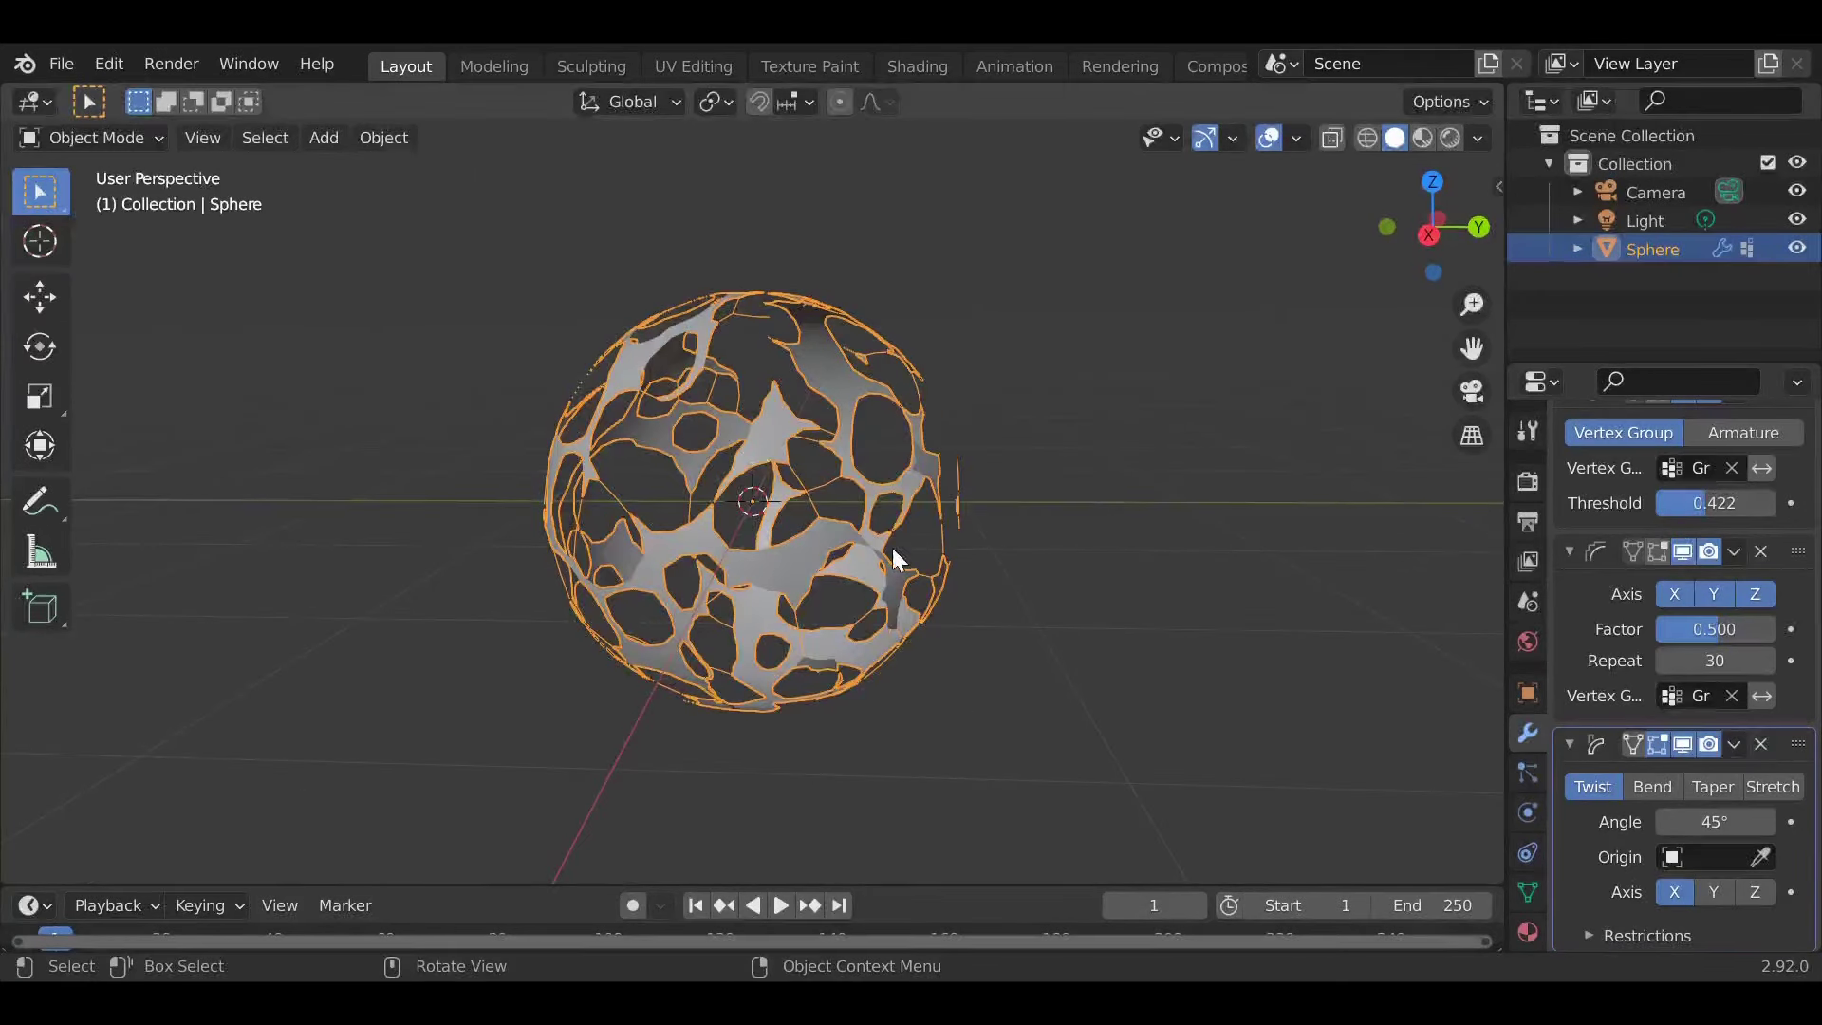
left_click_drag(1715, 821, 1803, 822)
middle_click_drag(949, 717, 1074, 679)
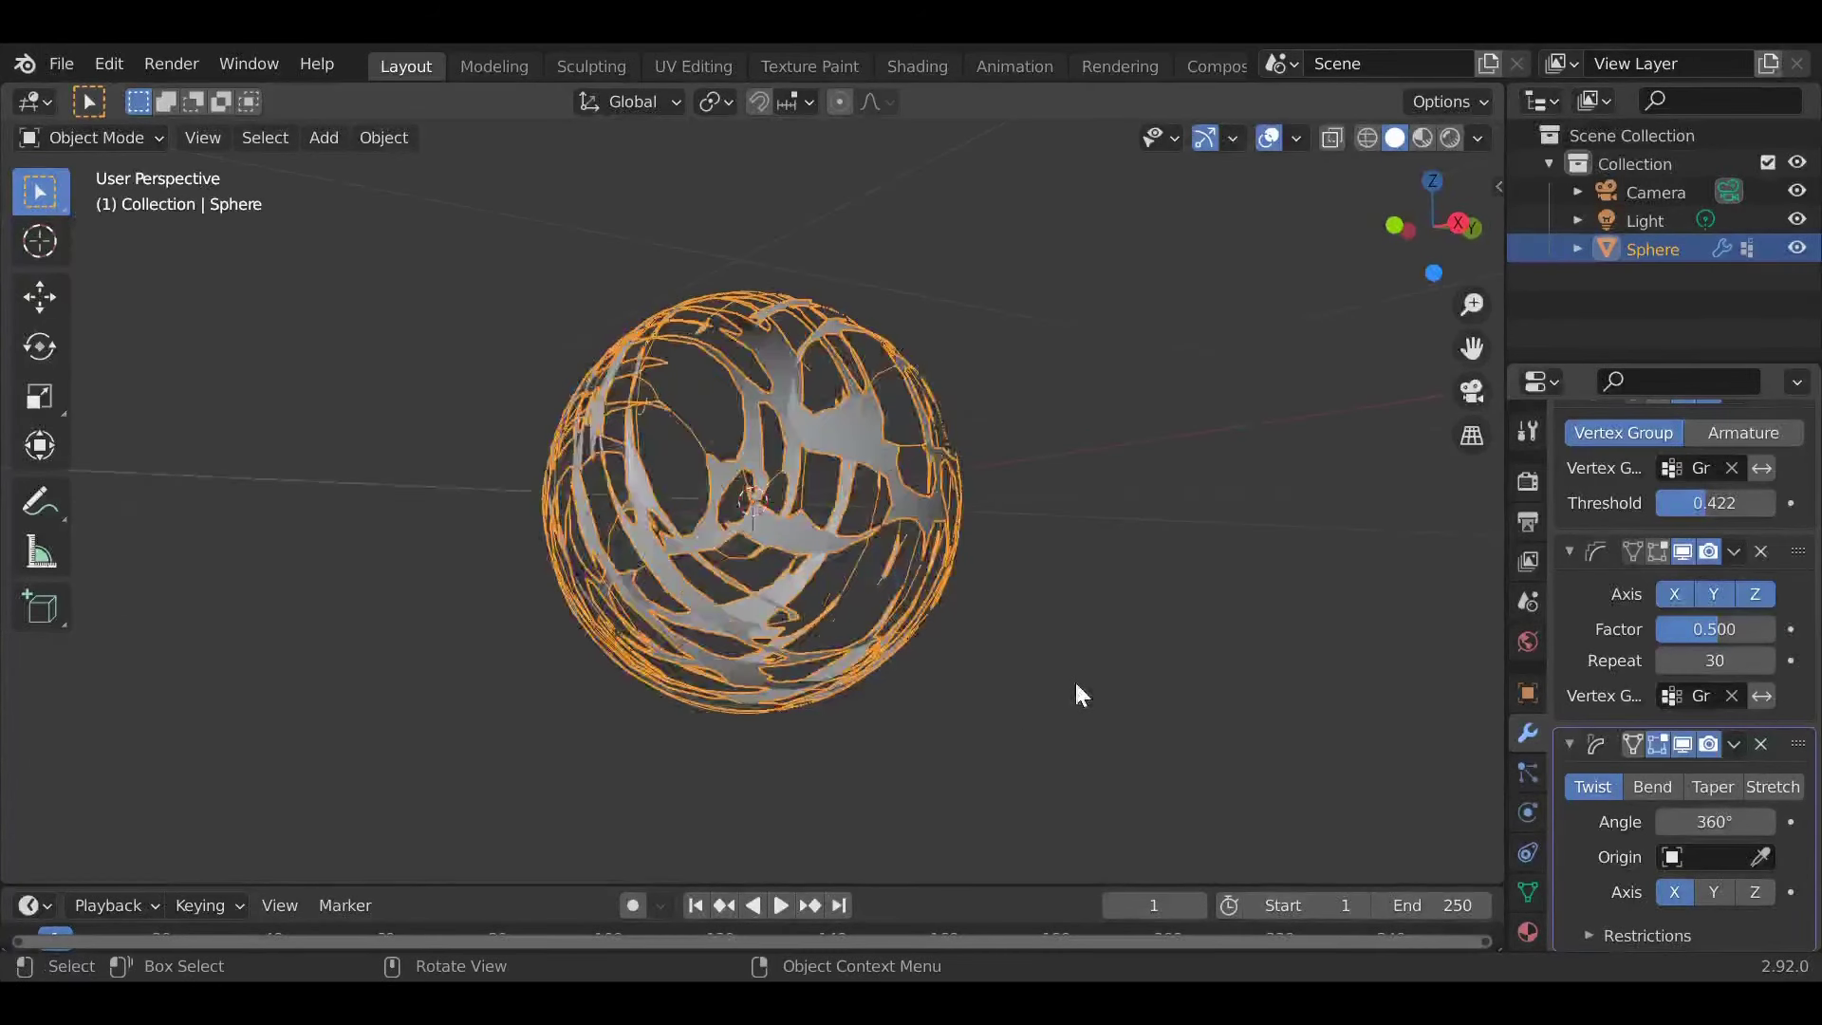
Step: Change the Simple Deform twist axis to Z and check the twisted sphere from other angles
left_click(1714, 892)
left_click(1755, 891)
middle_click_drag(1317, 750, 1021, 338)
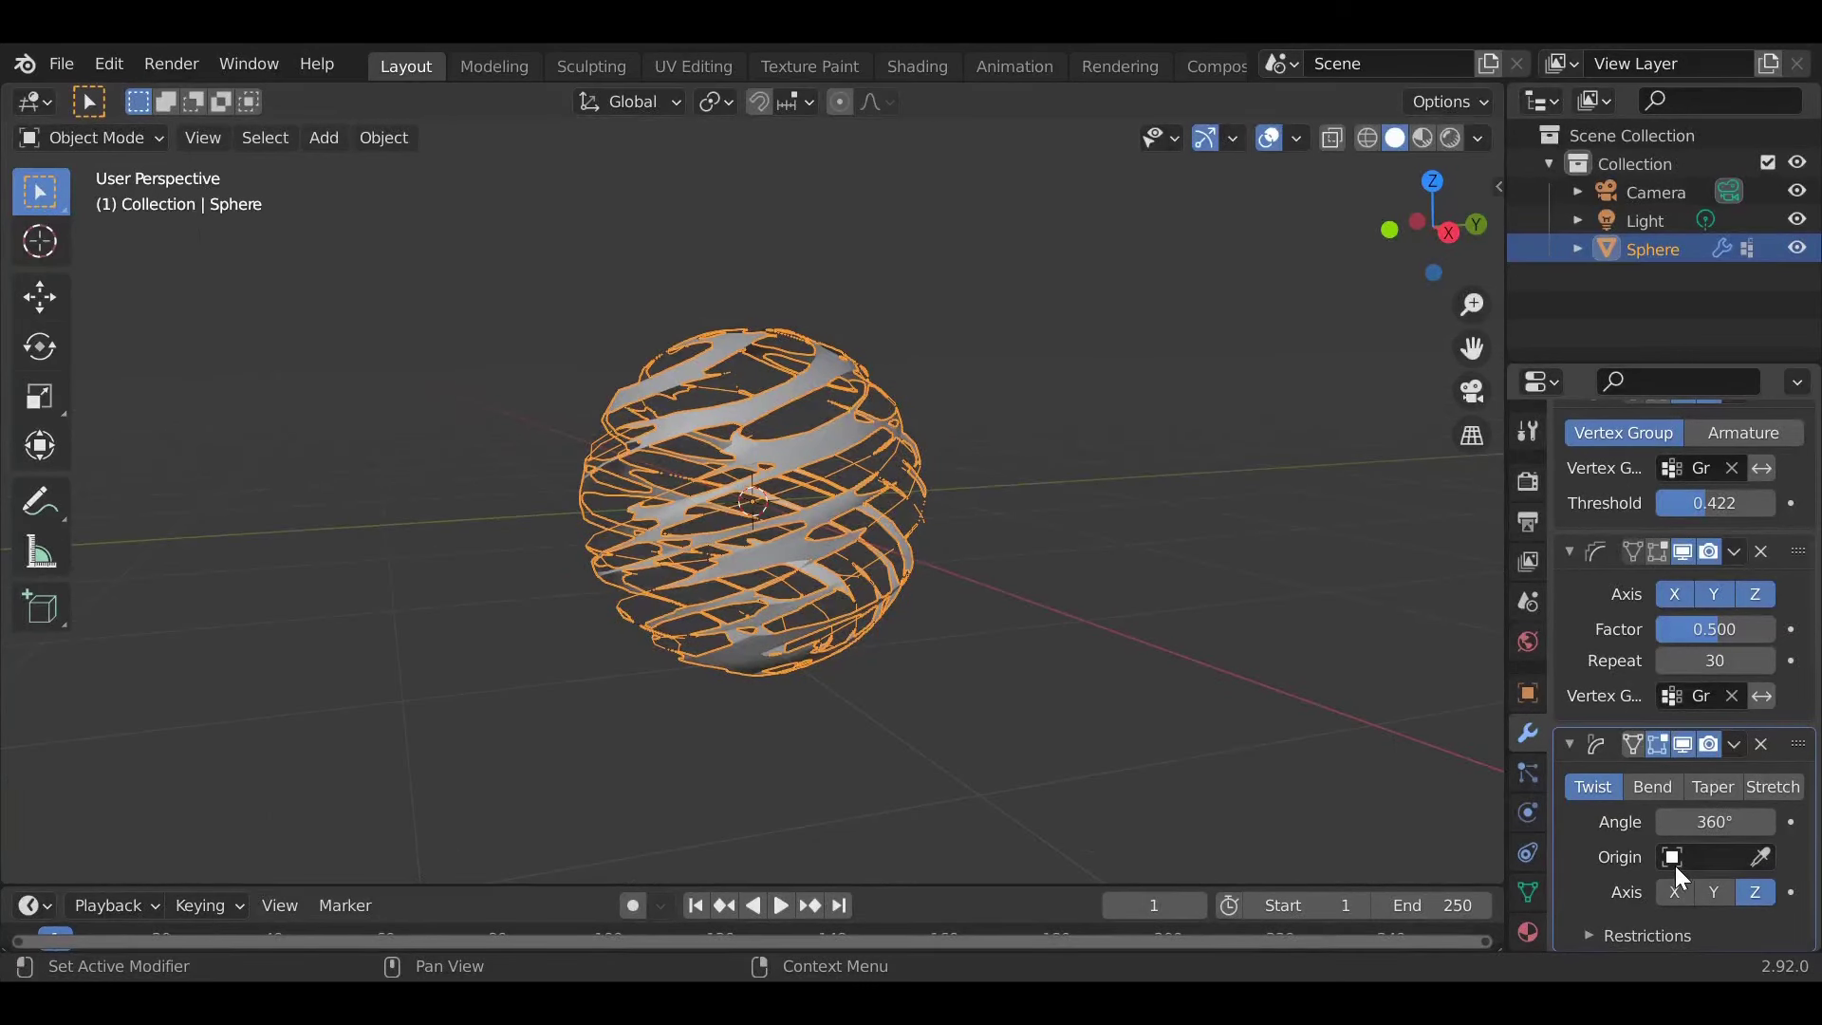
middle_click_drag(1404, 645, 1067, 497)
left_click(1066, 497)
scroll(835, 555, "up", 2)
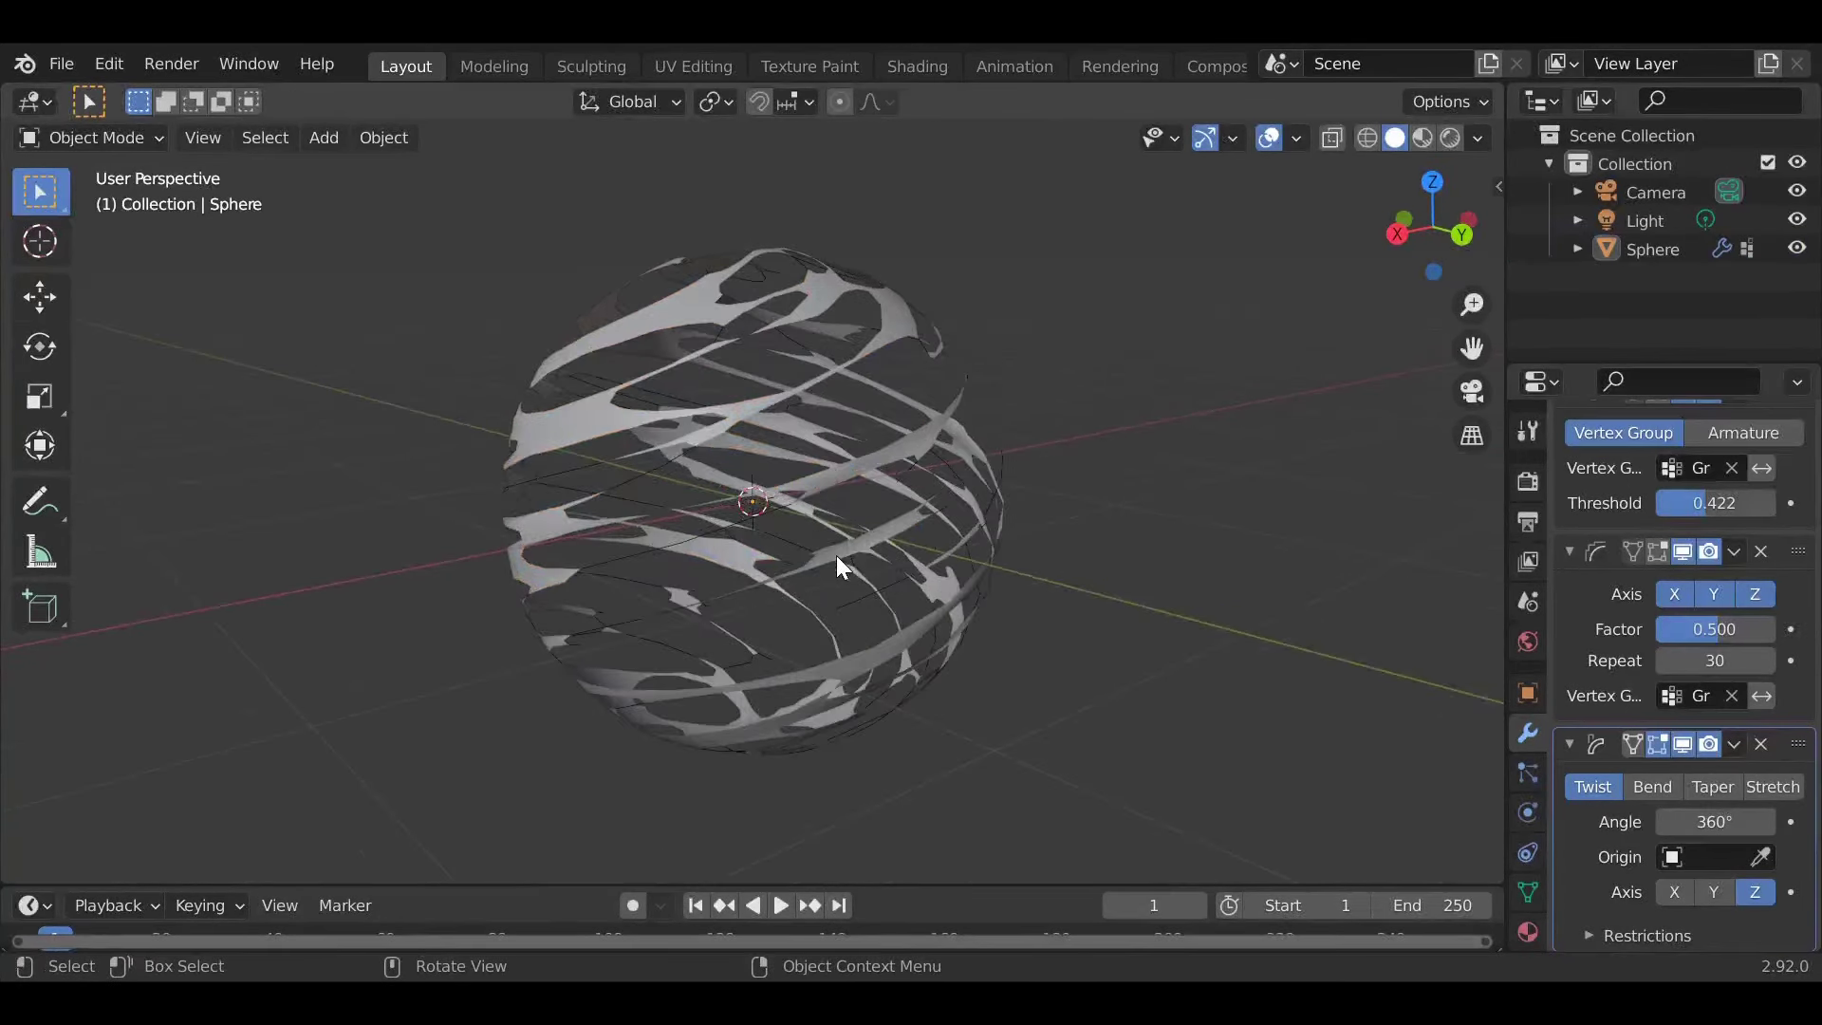
left_click(875, 457)
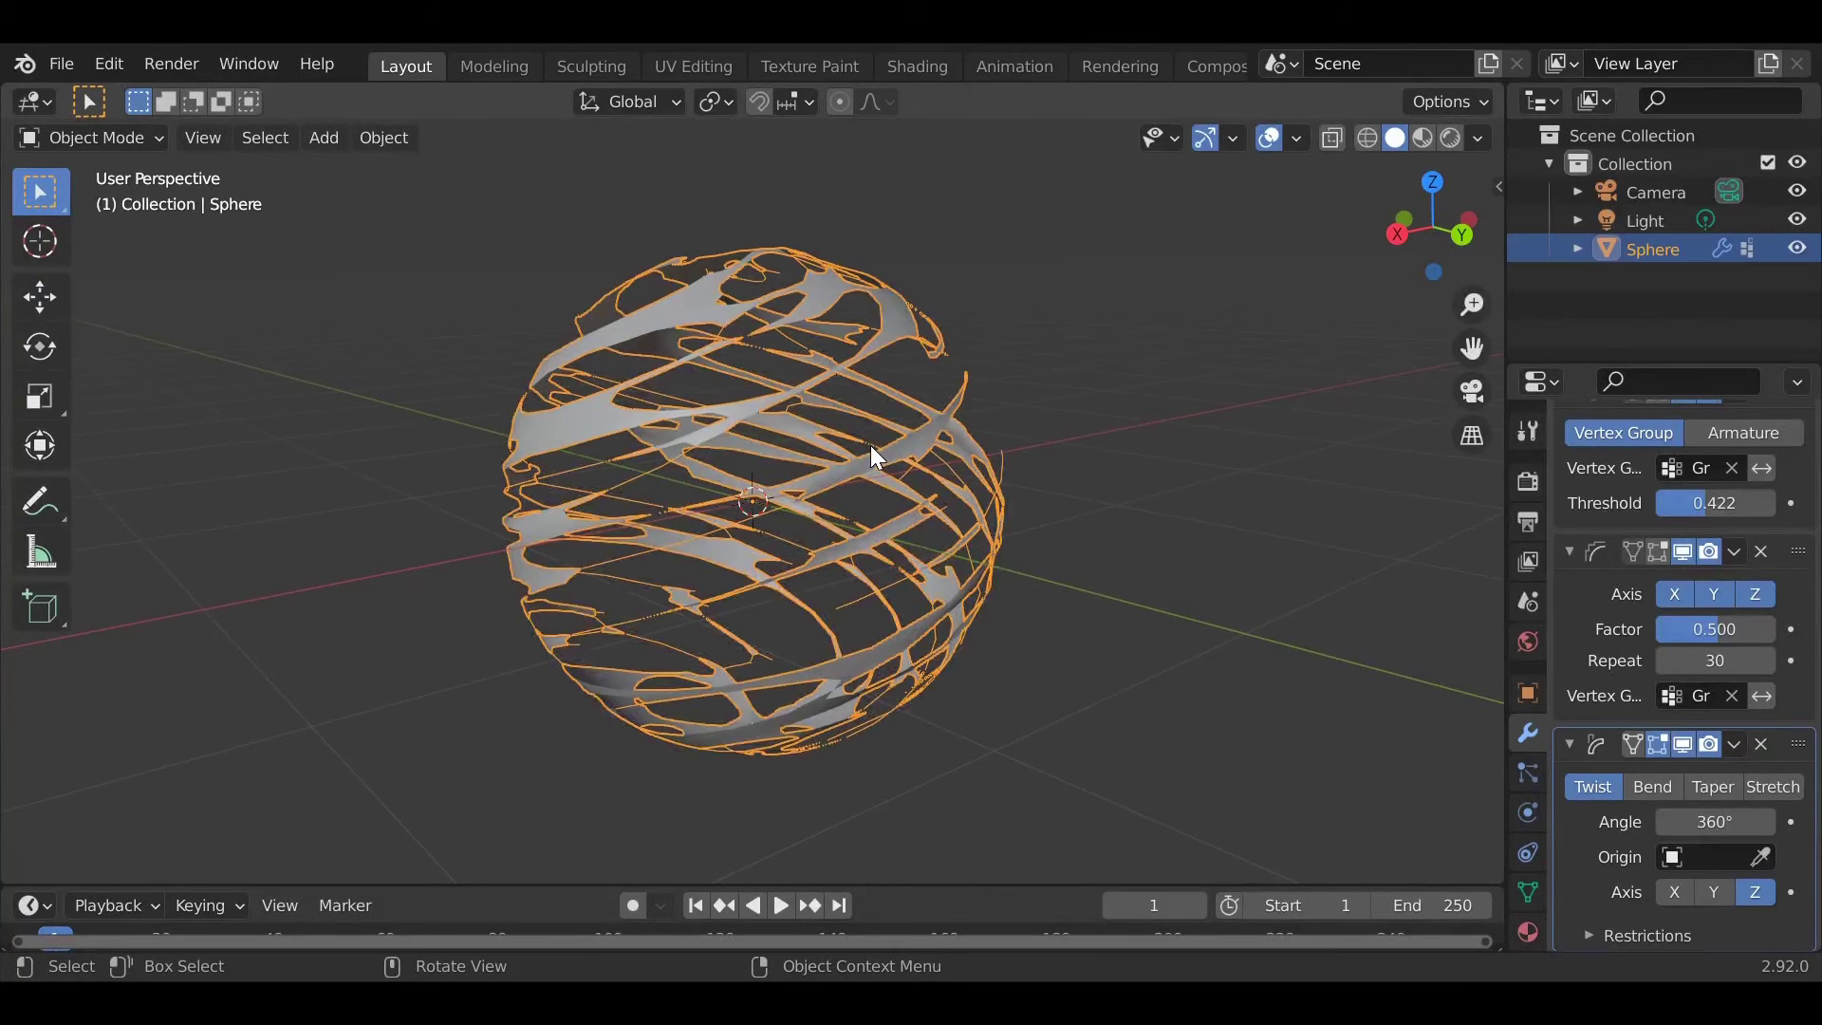
Step: Add a UV sphere at the centre of the twisted shell and scale it to fit just inside
left_click(1179, 422)
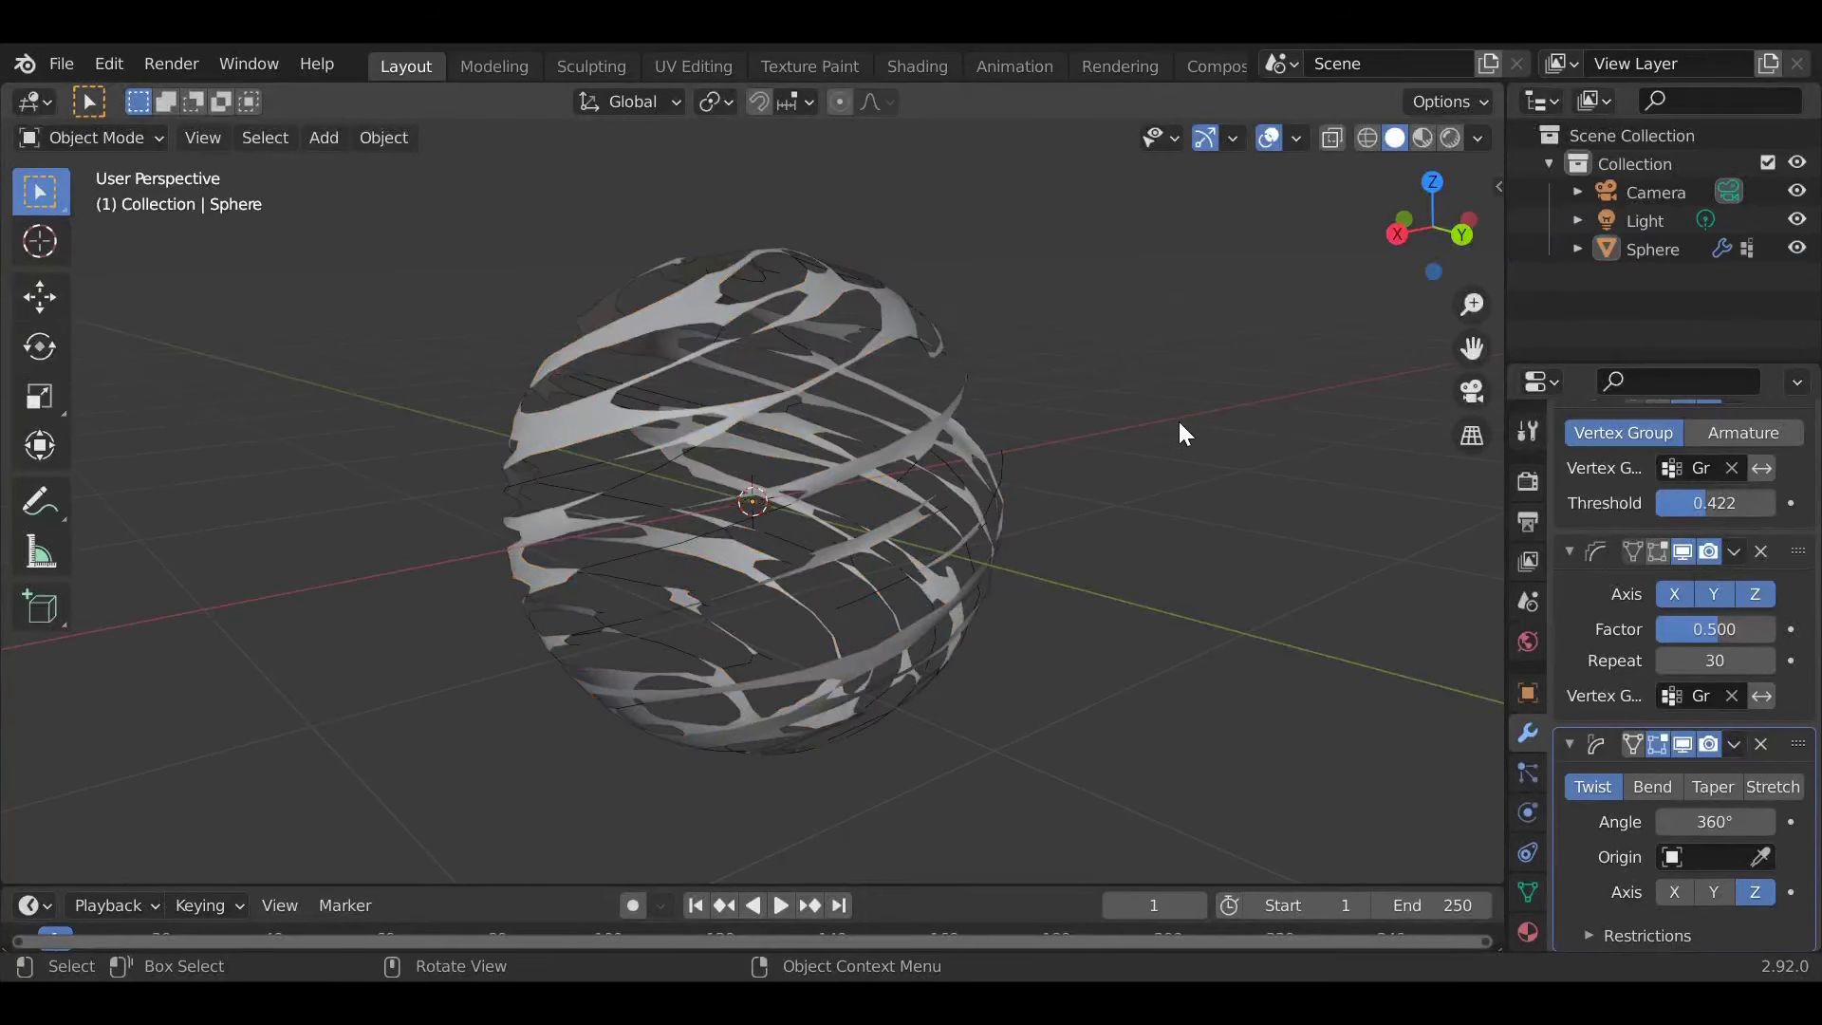
left_click(858, 476)
left_click(324, 137)
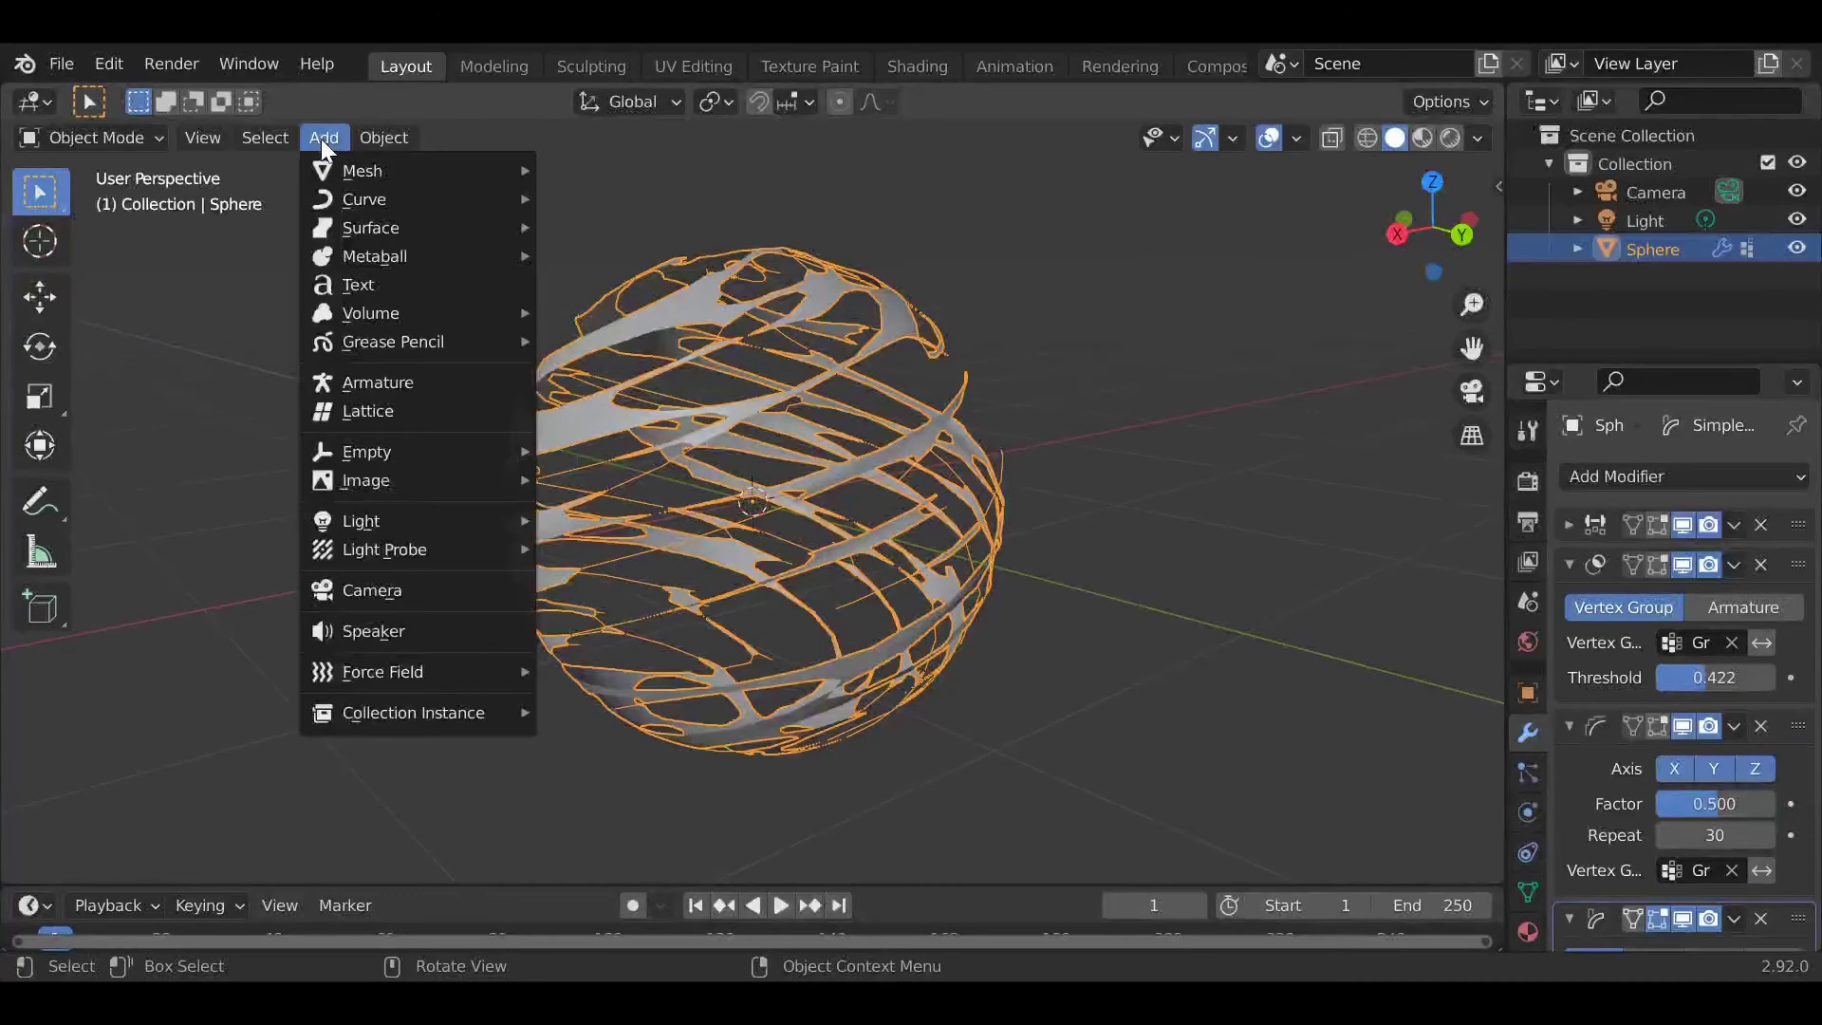
mouse_move(379, 173)
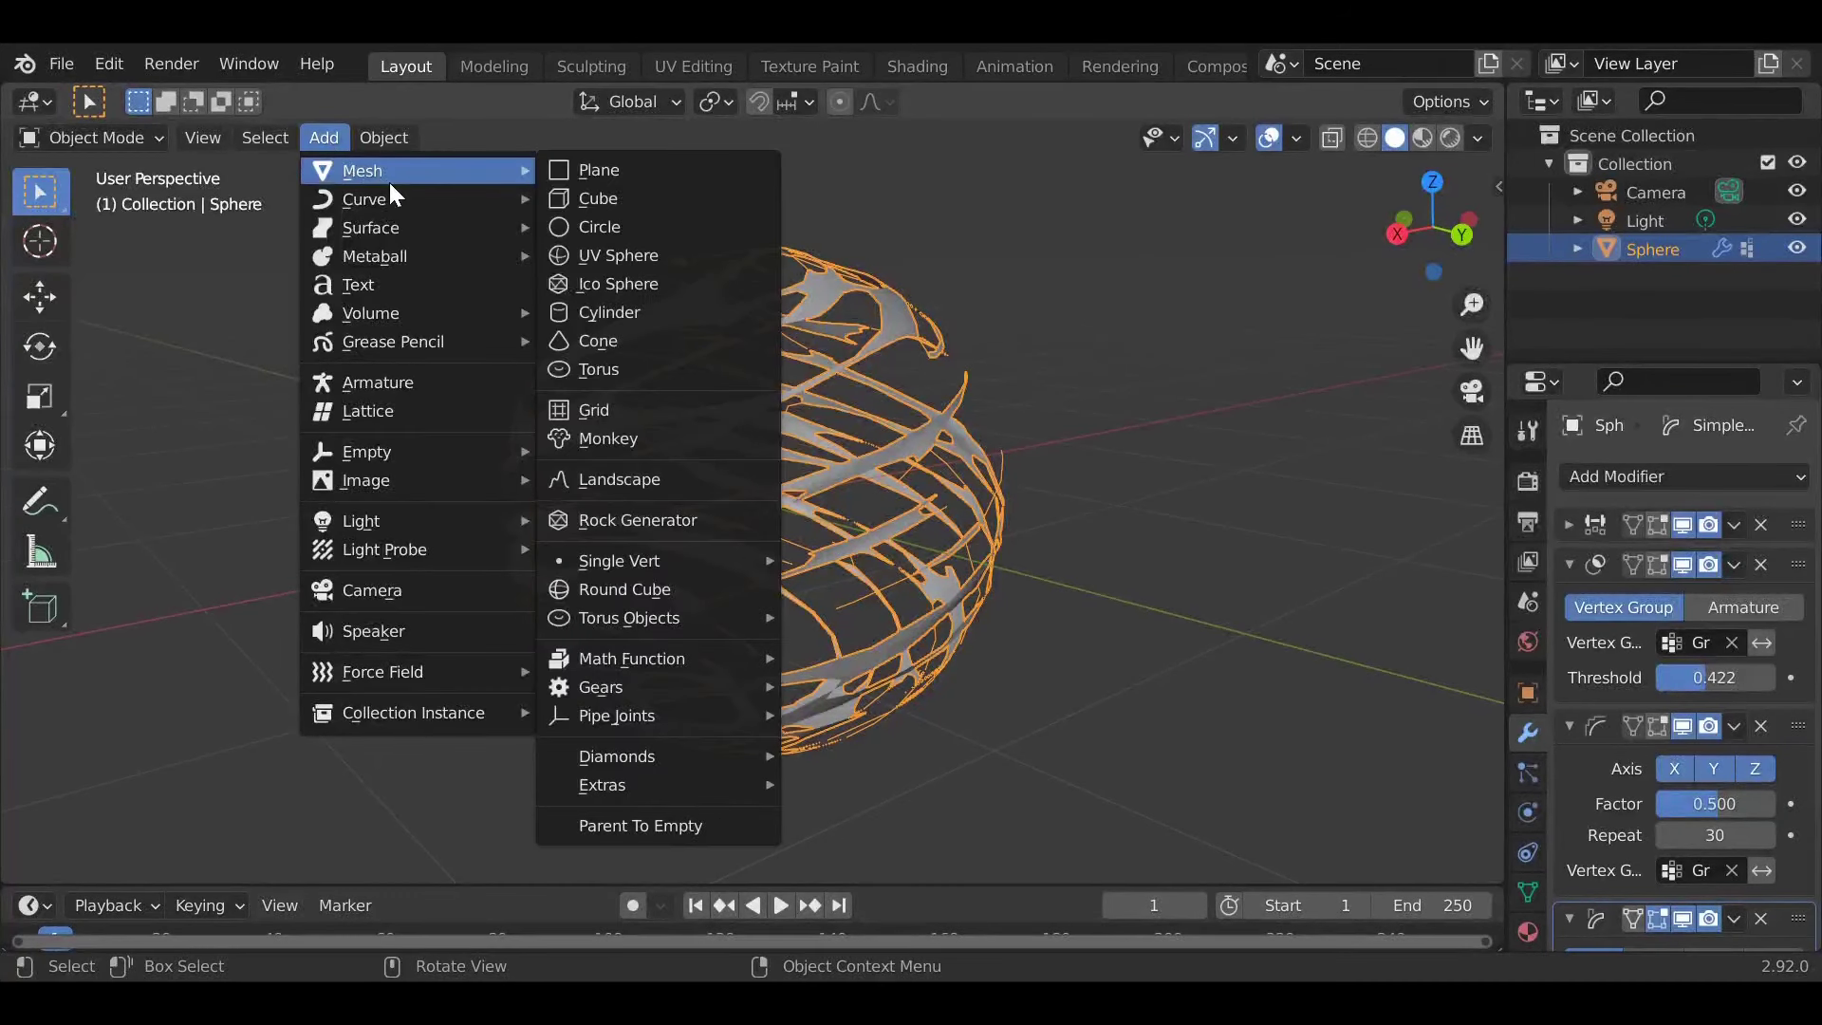
left_click(668, 260)
key("s")
left_click(996, 484)
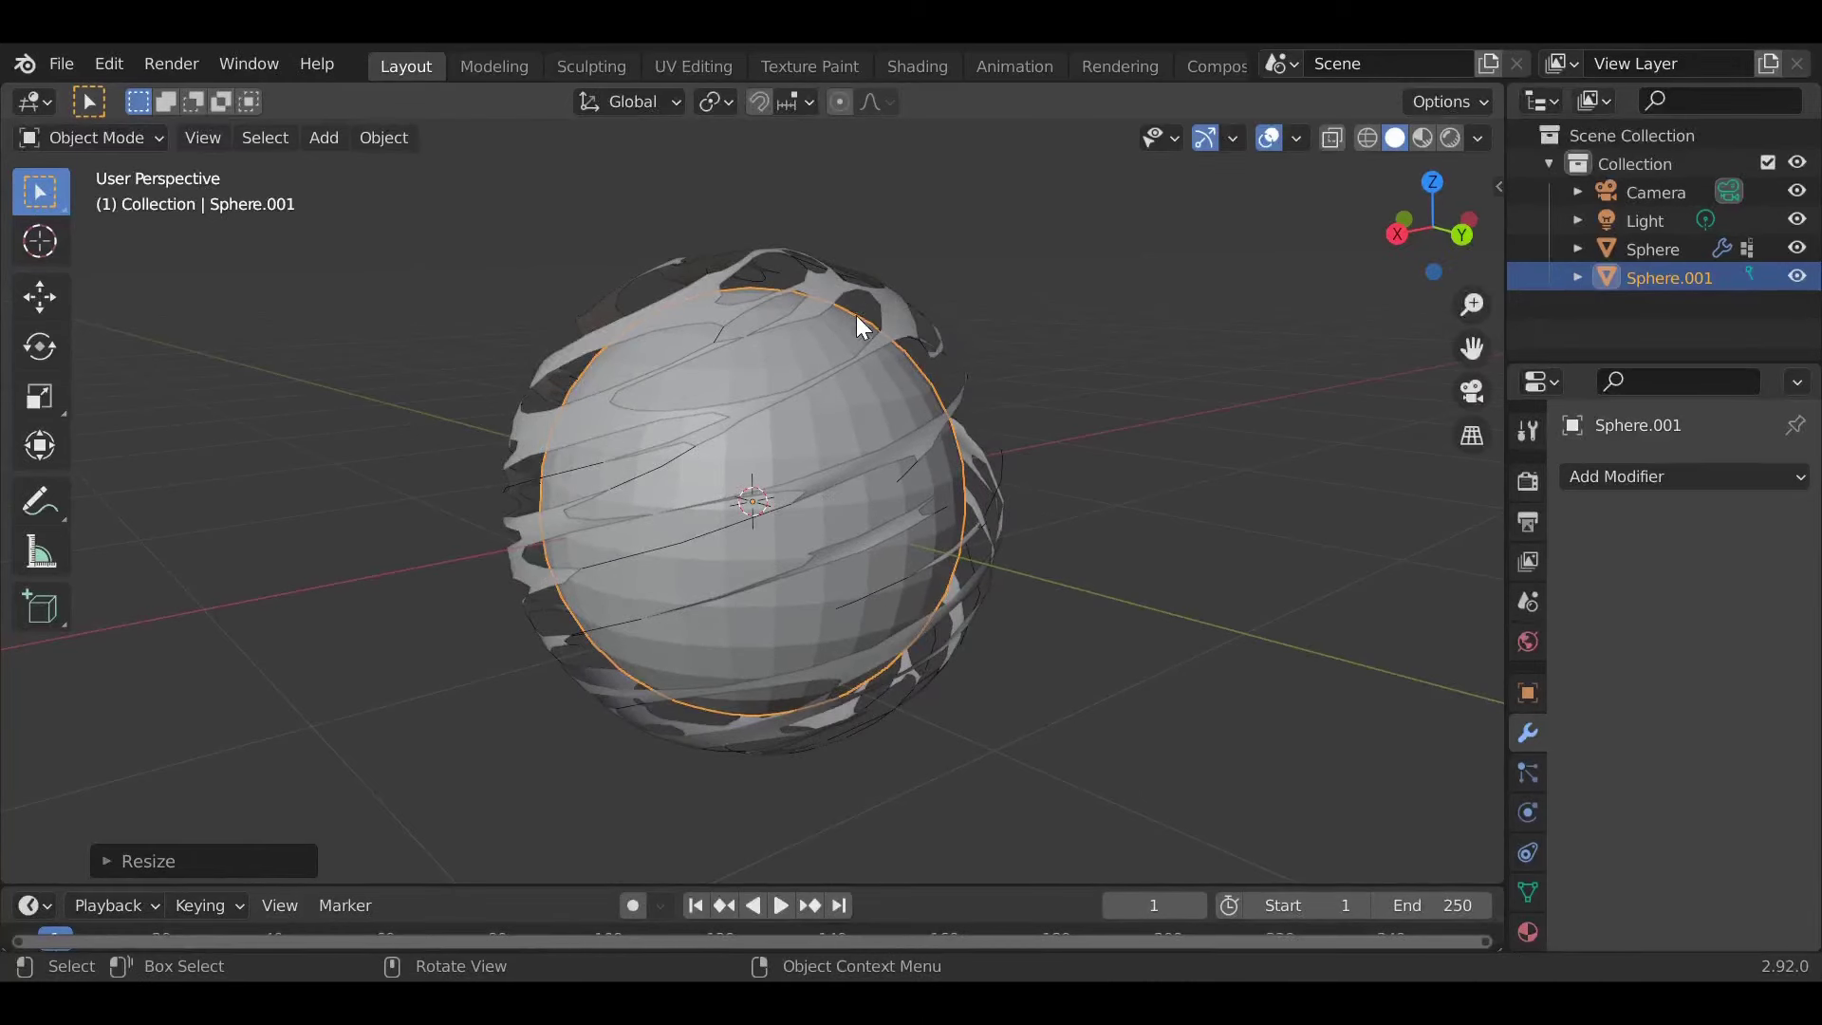
Step: Apply smooth shading to the inner sphere and check its surface from another angle
right_click(777, 437)
left_click(826, 435)
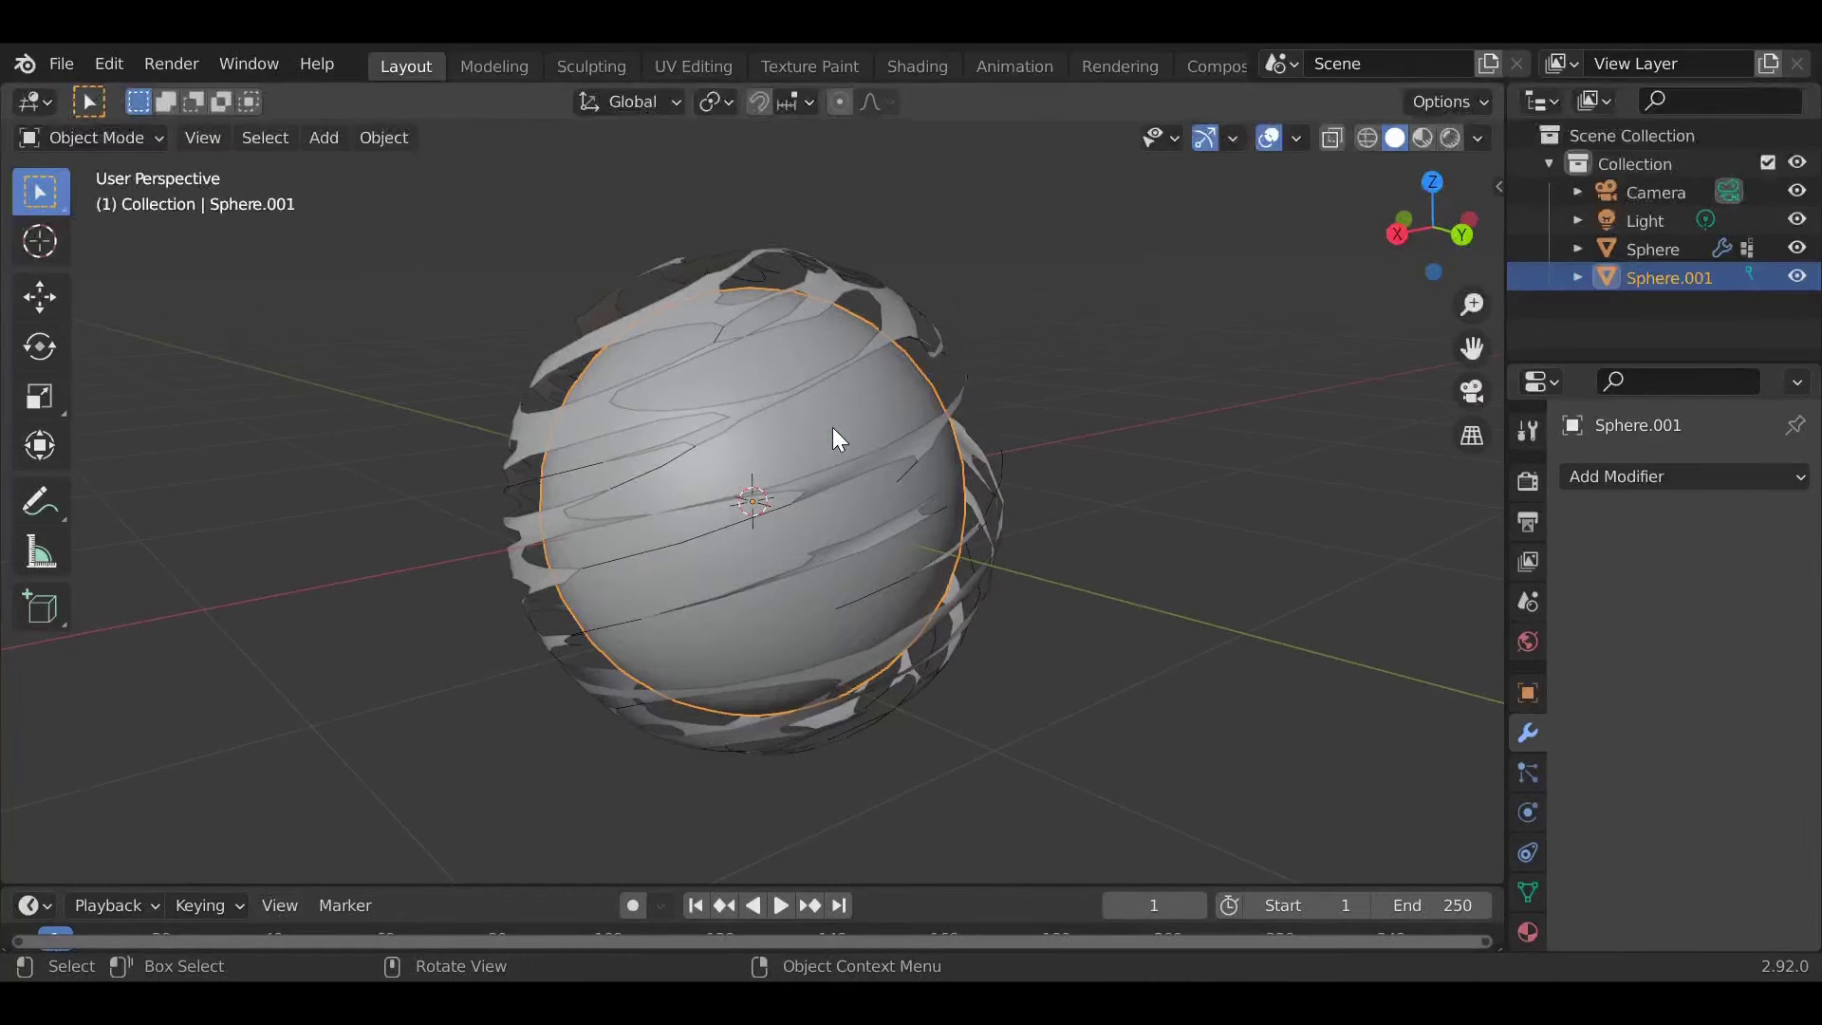
left_click(1152, 508)
middle_click_drag(1152, 508, 1010, 361)
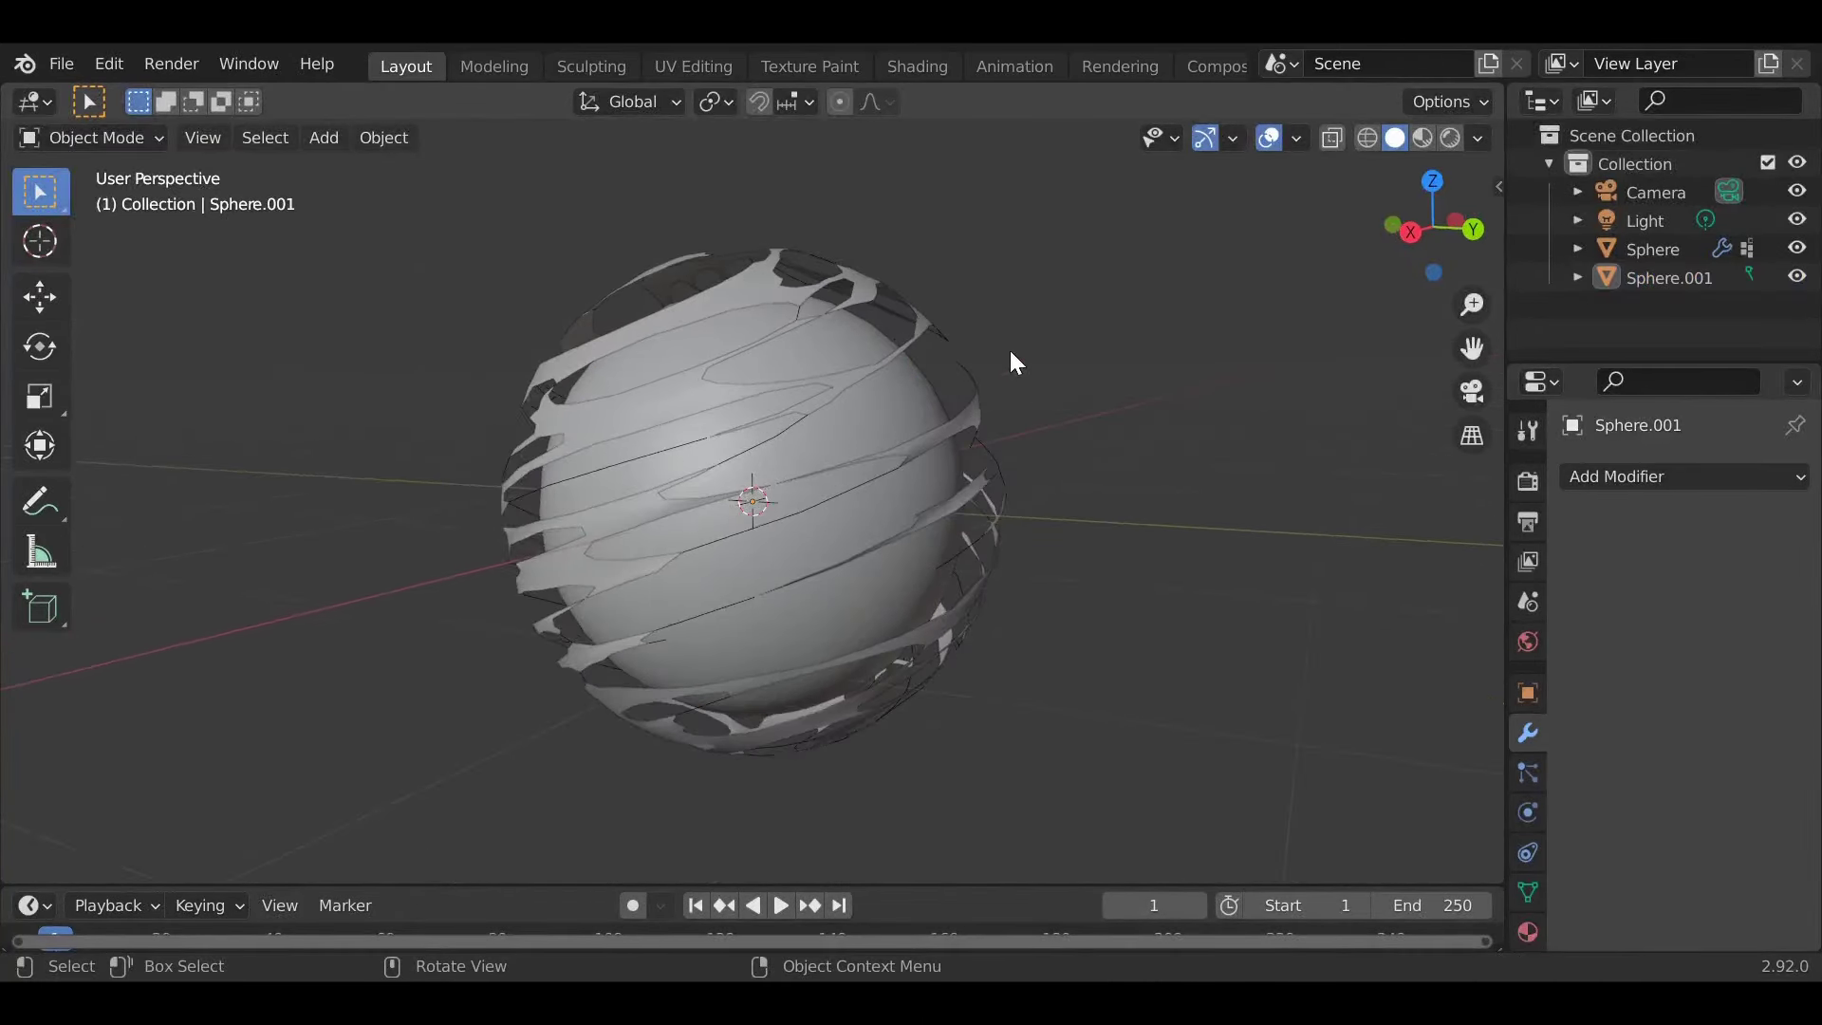
Step: Set the outer twisted shell's Mask threshold to about 0.406 and duplicate the shell in place
left_click(719, 290)
left_click_drag(1704, 676, 1704, 676)
key("shift+d")
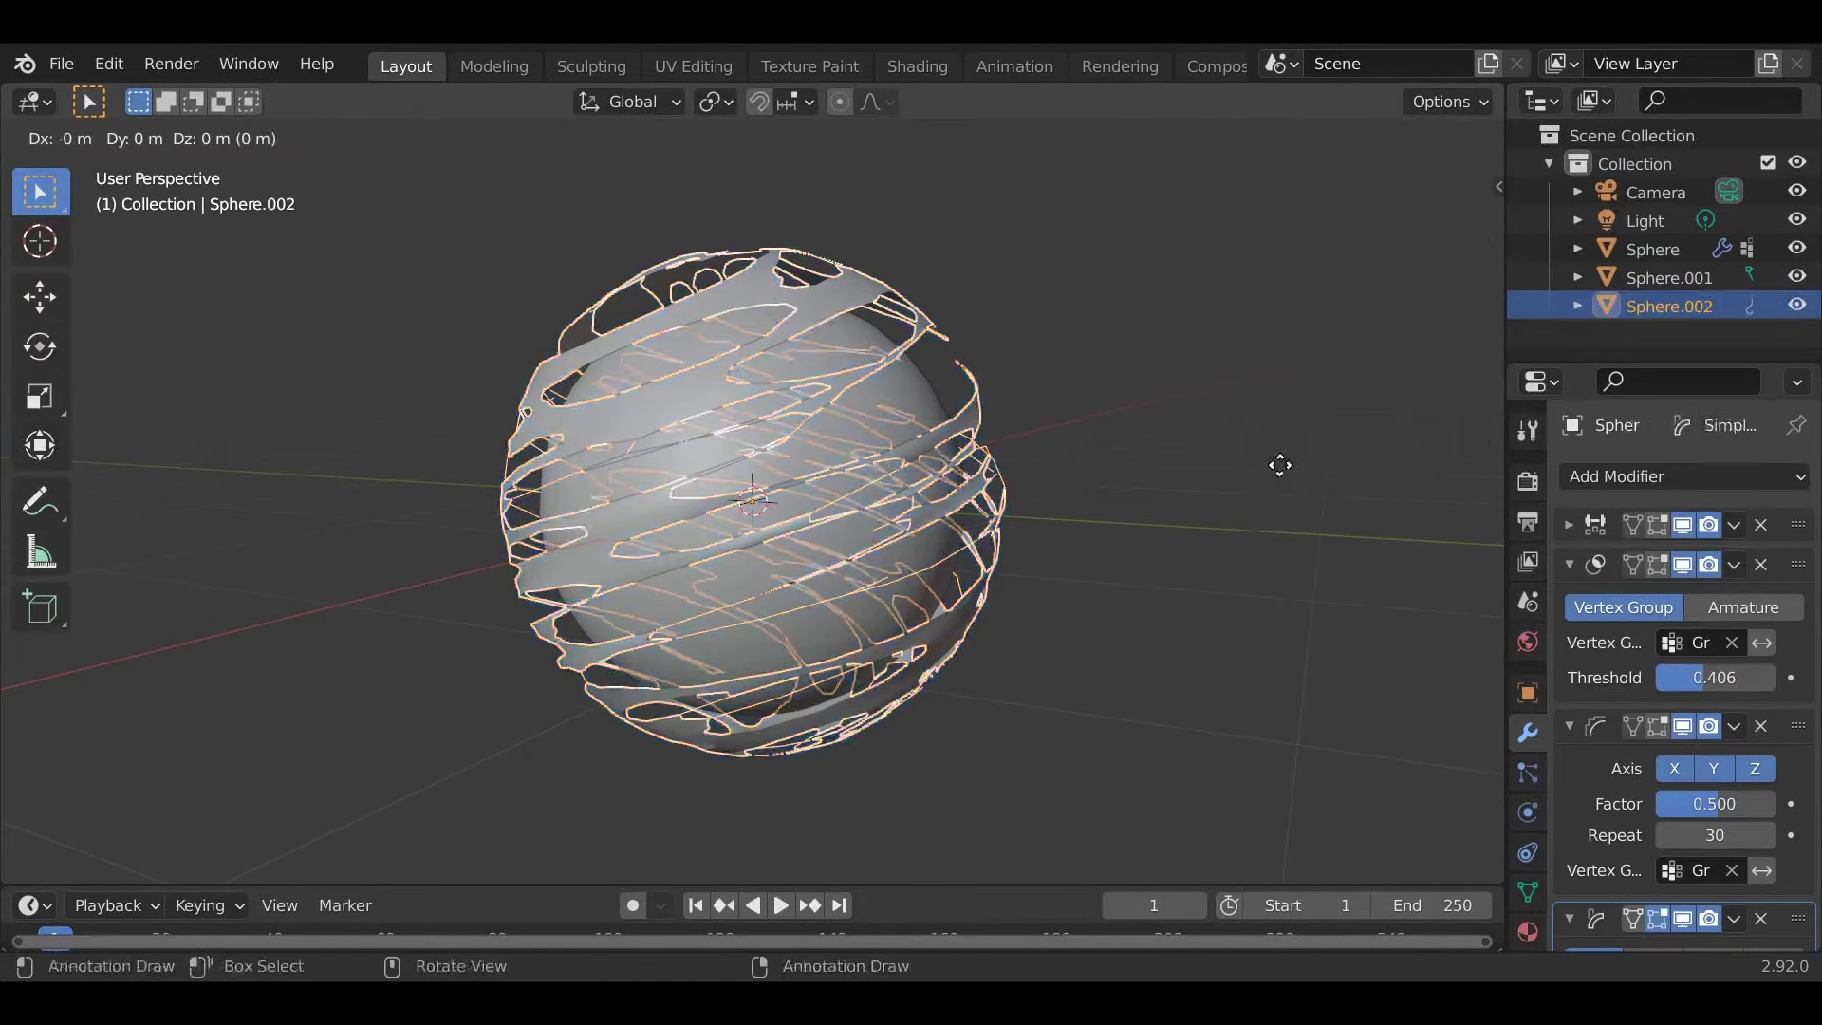
left_click(1284, 499)
key("r")
key("z")
key("x")
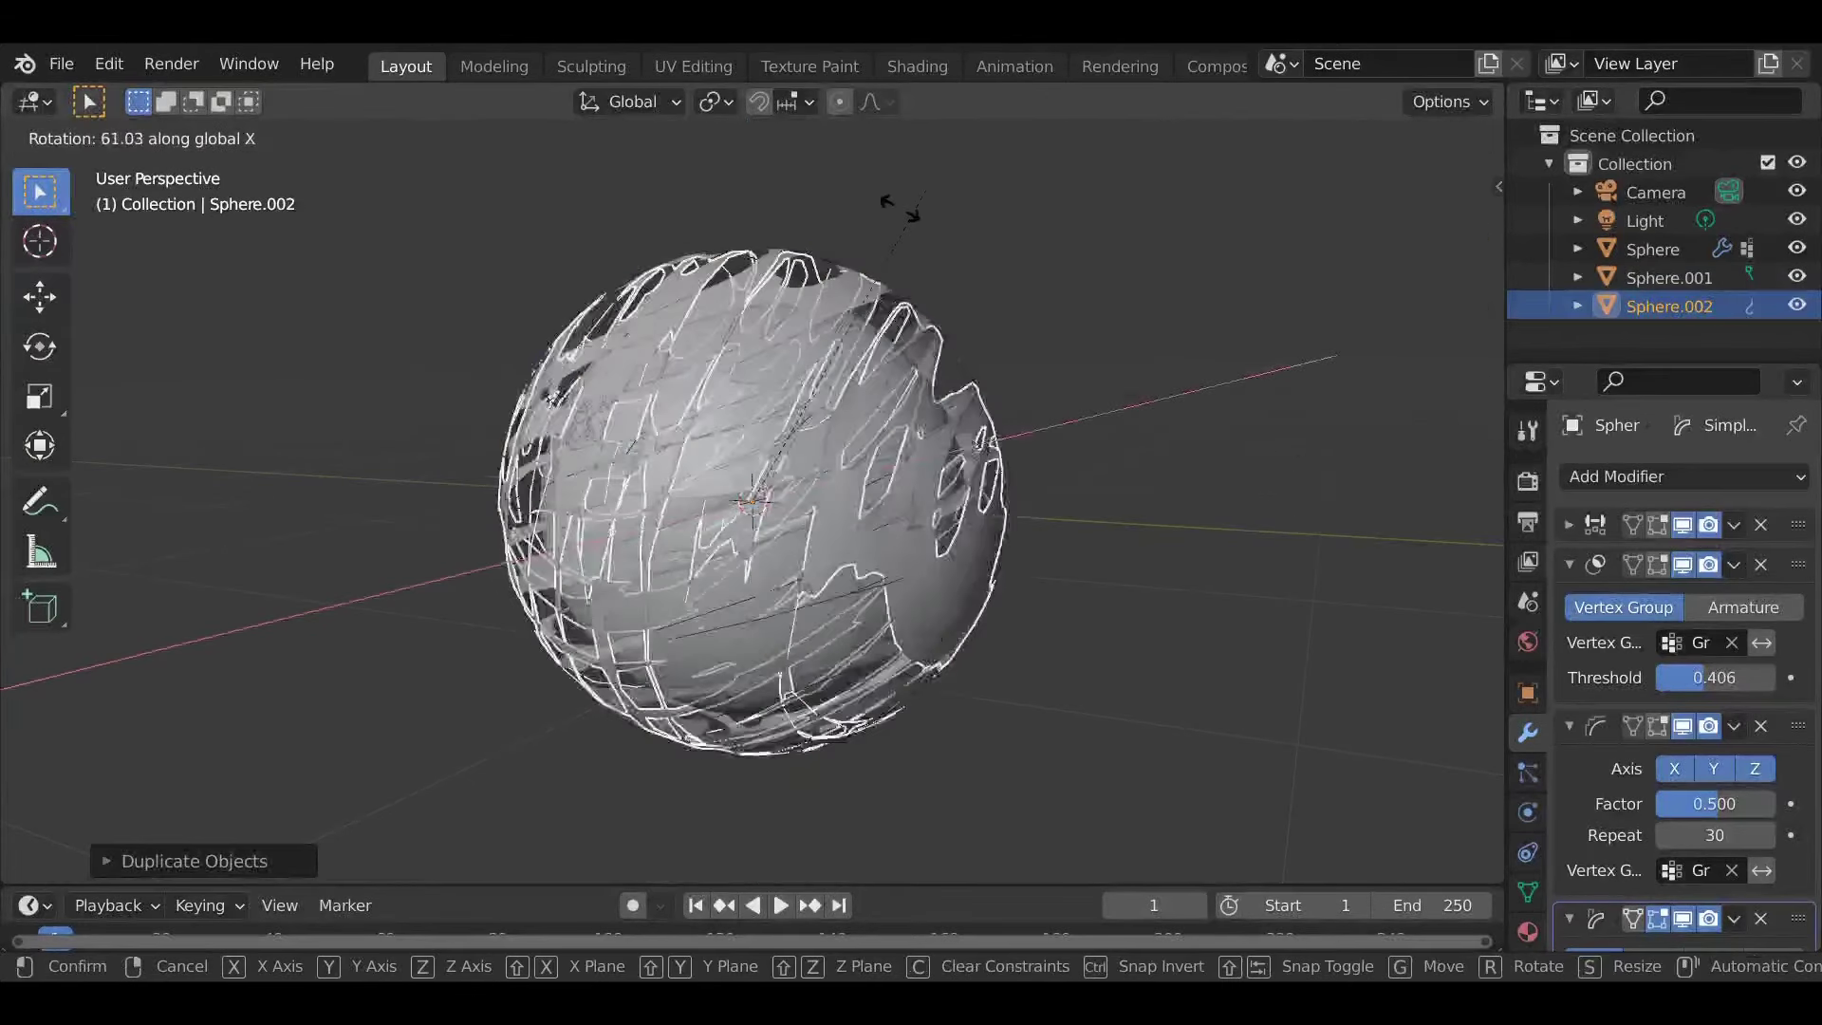
key("Escape")
left_click(810, 387)
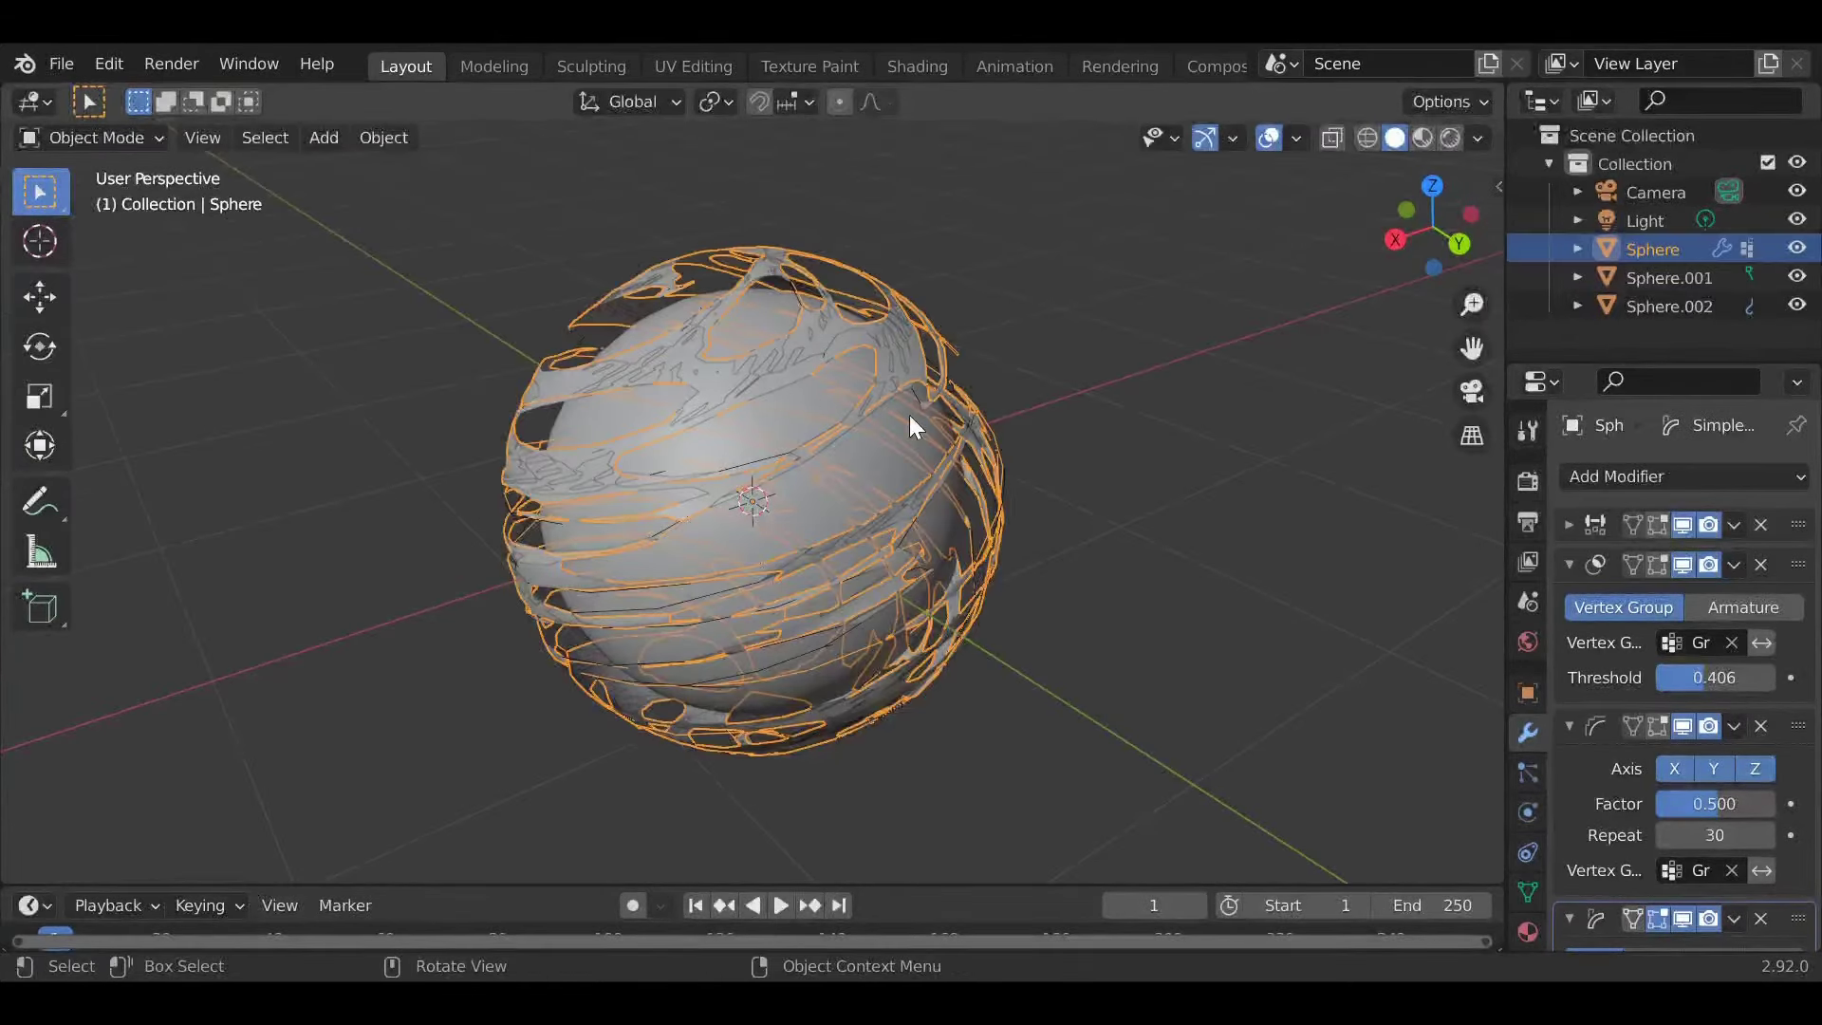
key("g")
key("y")
key("Escape")
key("ctrl+z")
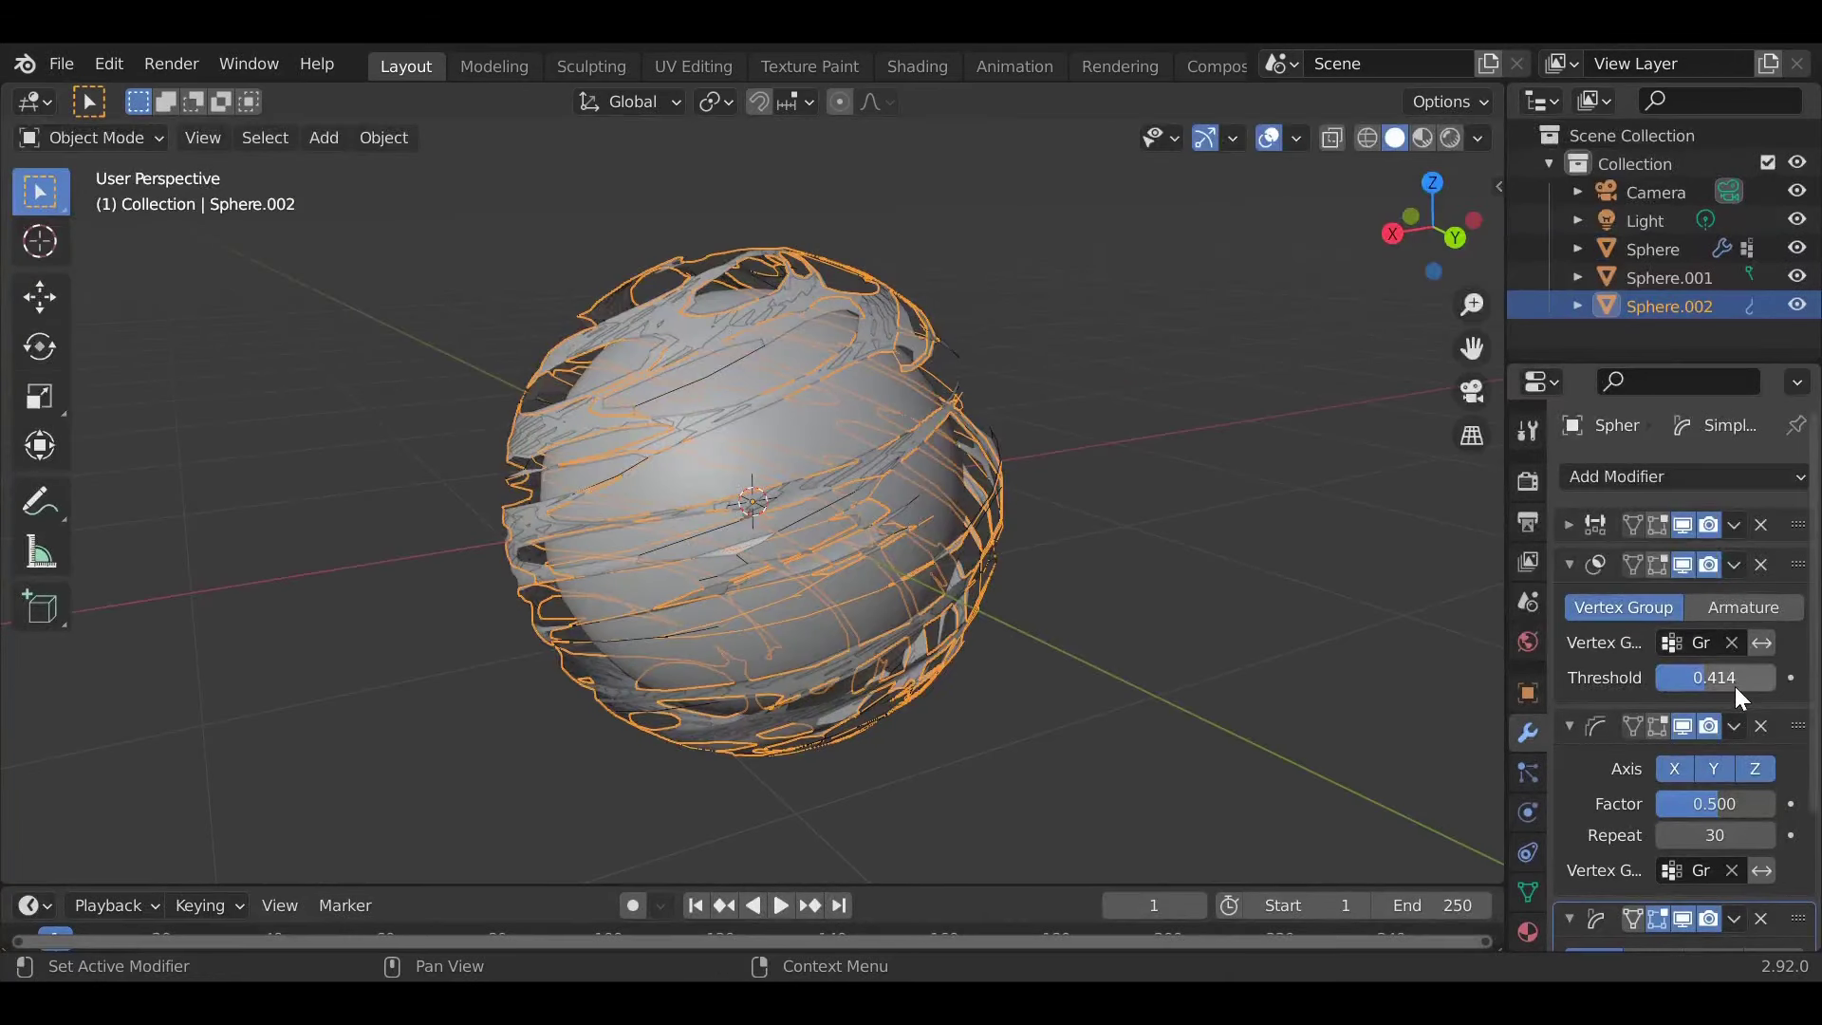
Step: Raise the duplicated shell's Mask threshold to about 0.523 and rotate the copy about the Z axis
left_click_drag(1739, 690, 1779, 691)
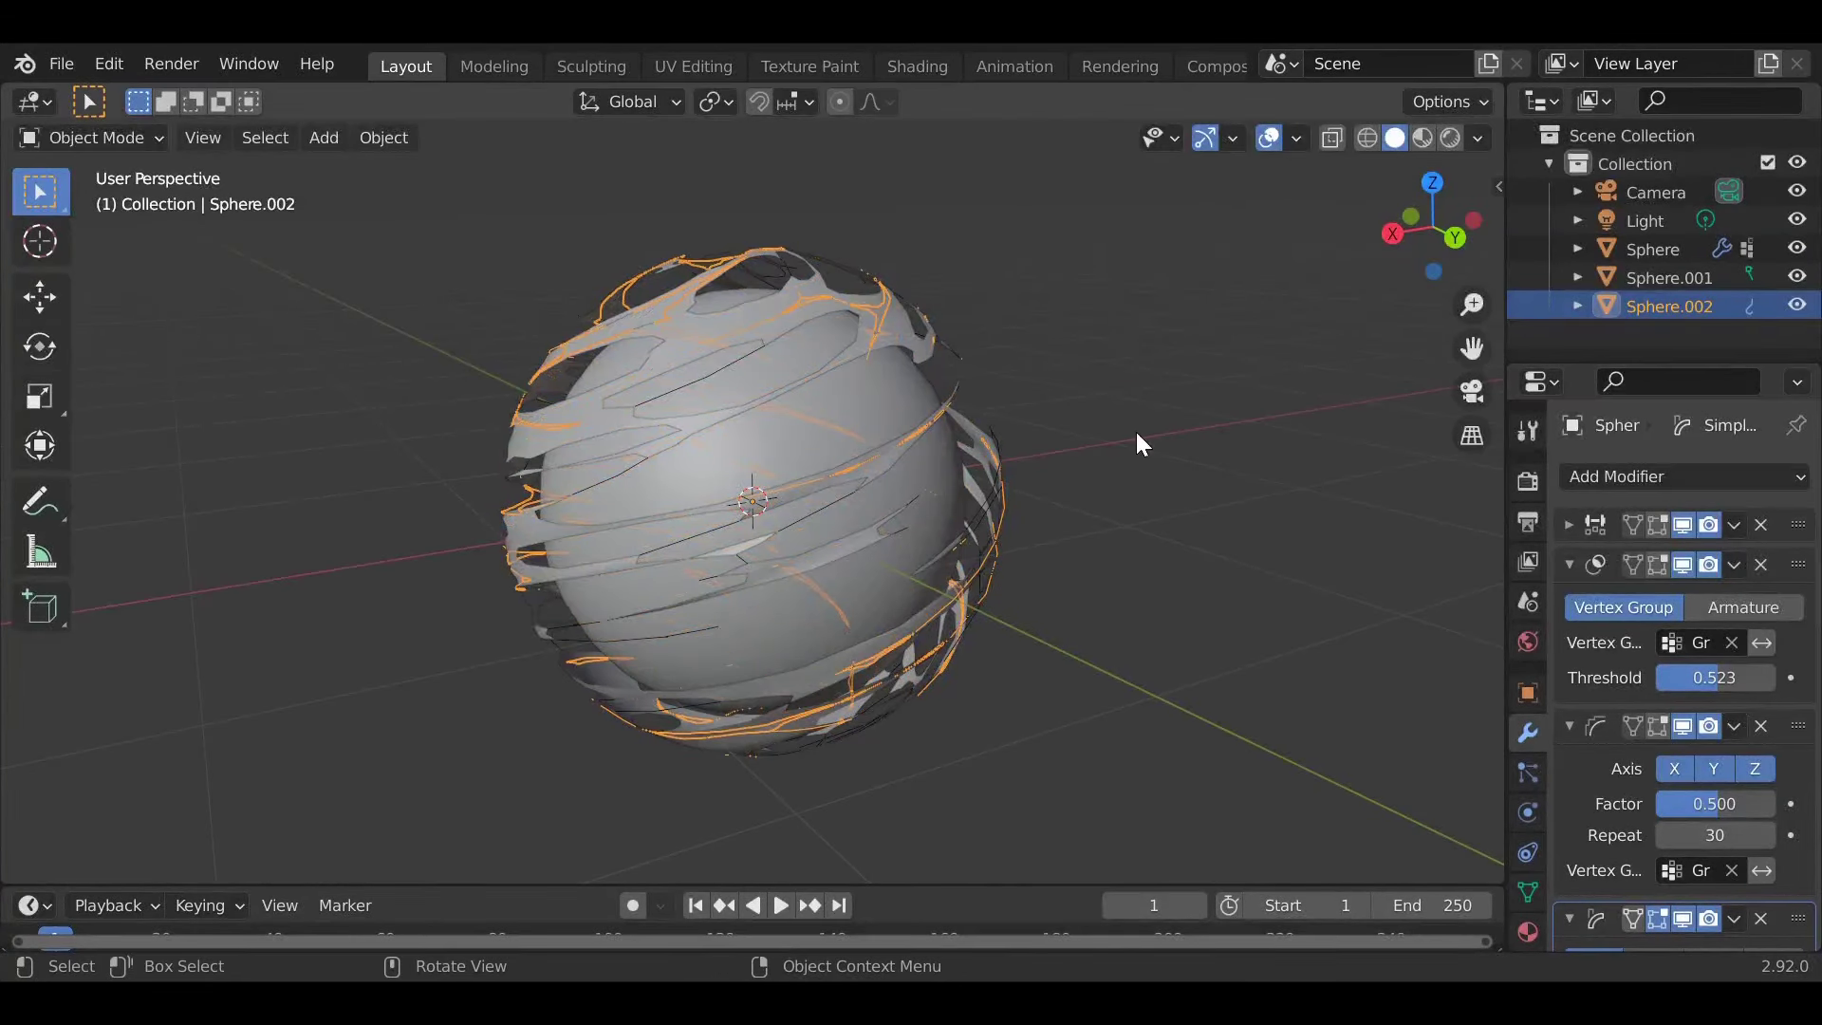
key("r")
key("z")
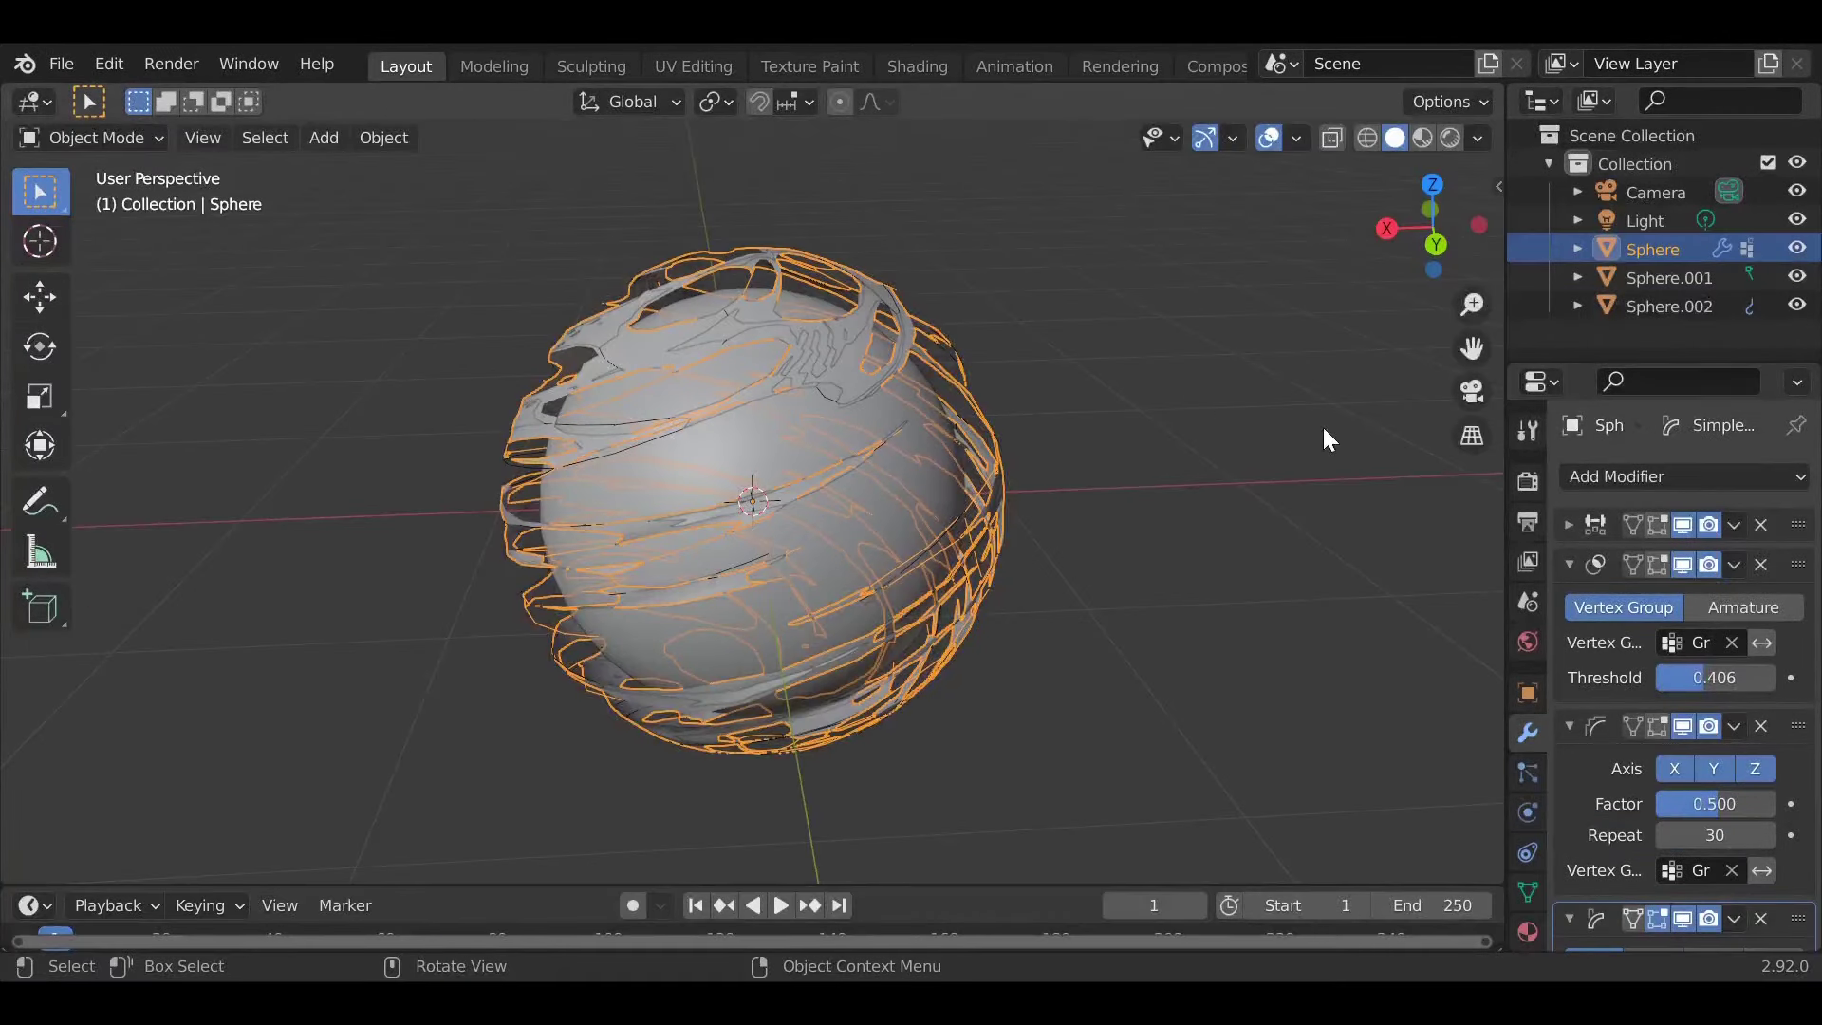
Step: Remove the Simple Deform modifier from the original outer shell and delete that shell, keeping its duplicate
key("ctrl+x")
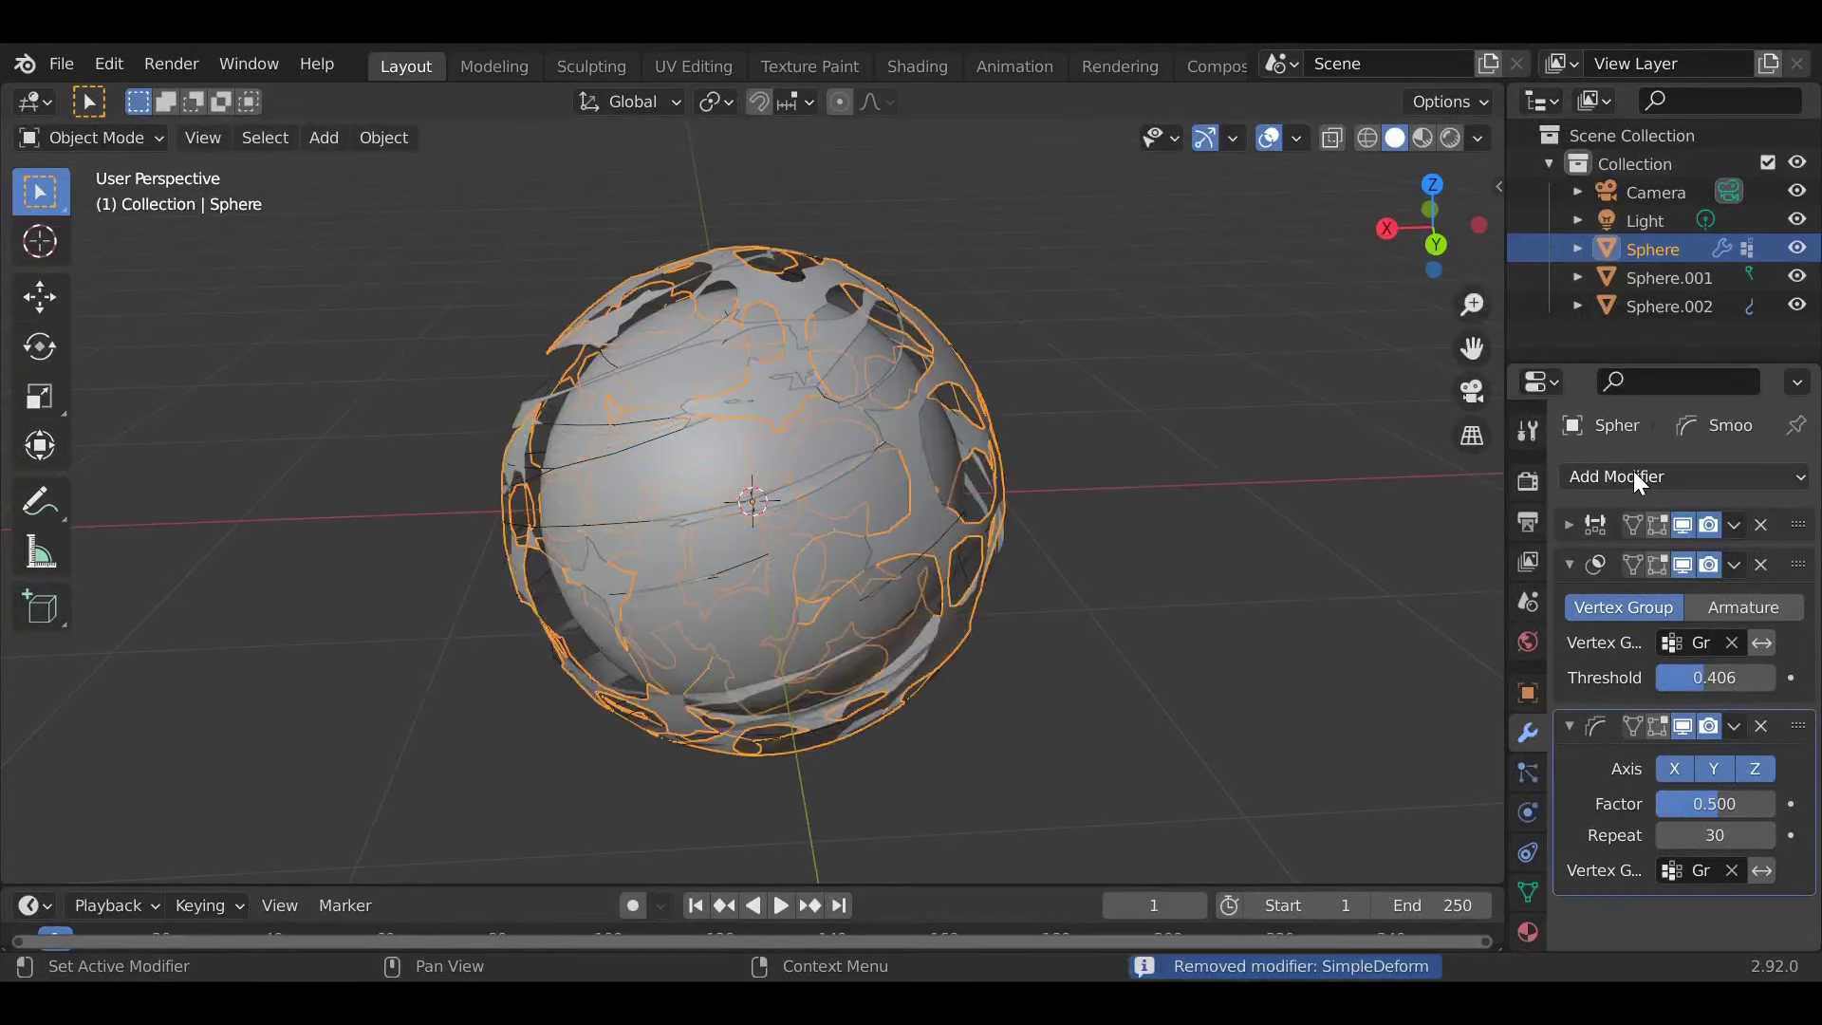
left_click(1201, 469)
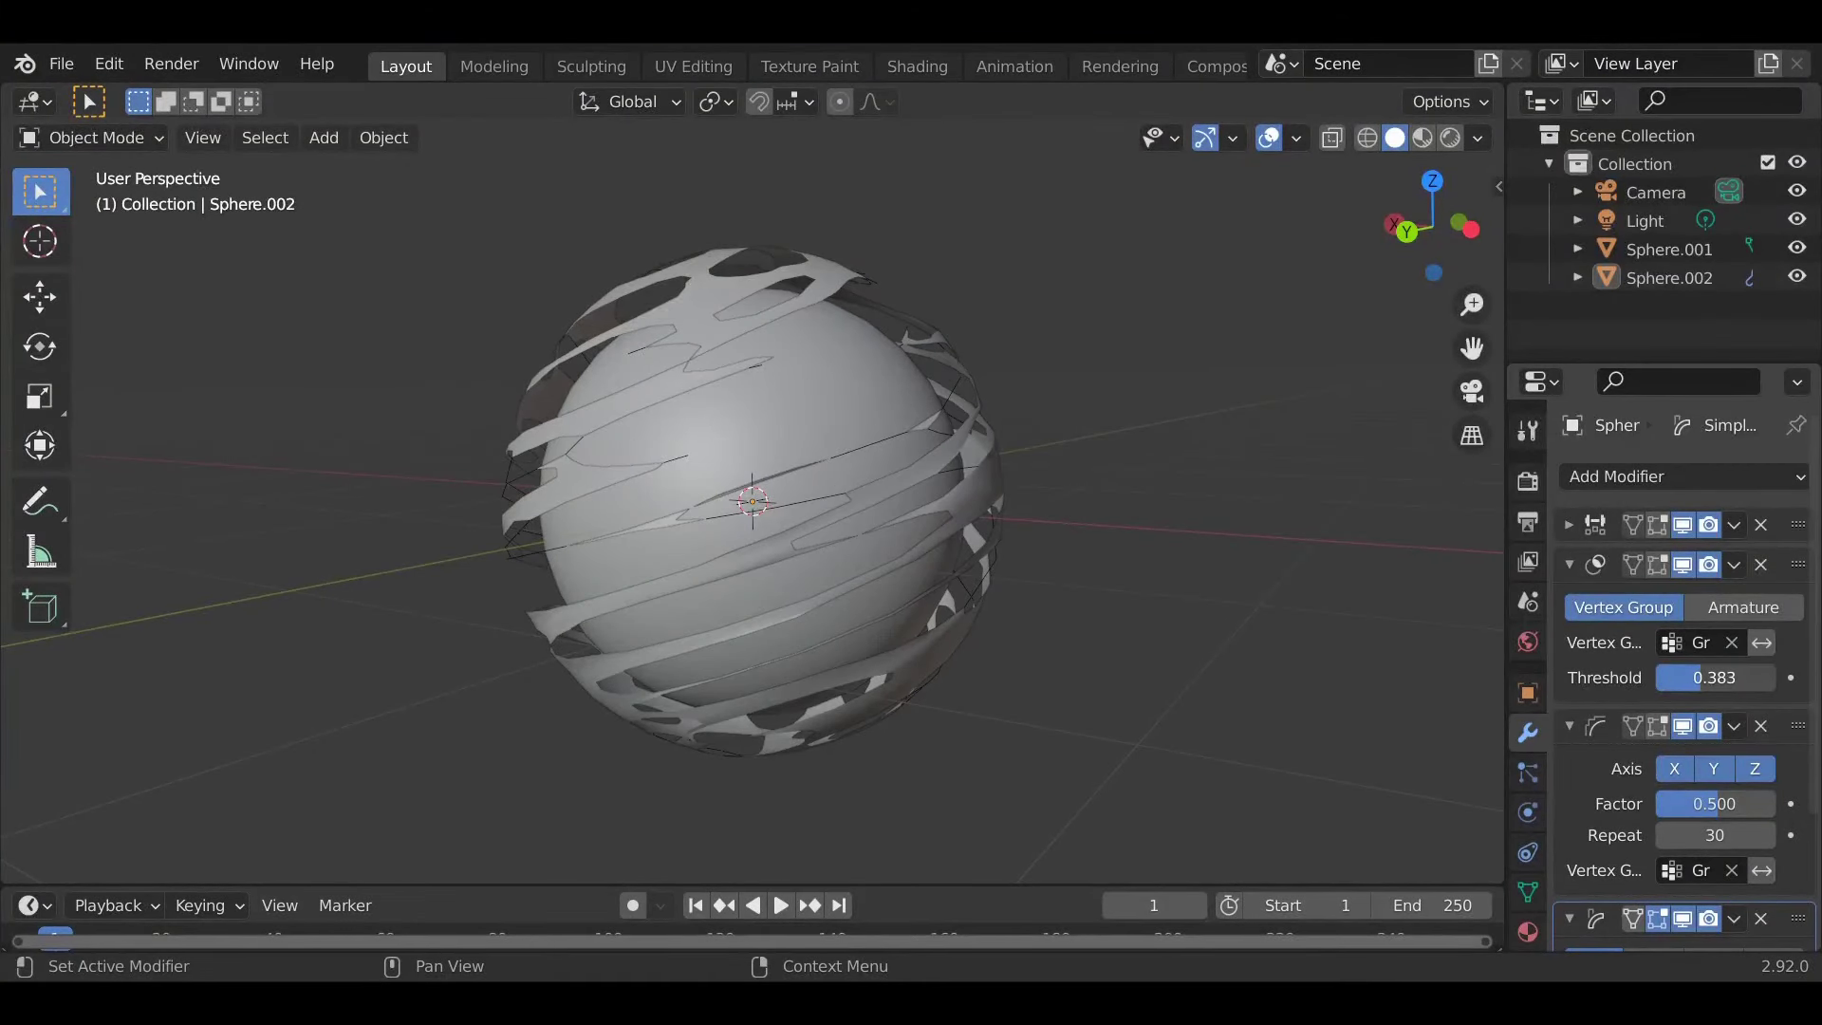
Step: Create a new material for the smooth inner sphere
left_click(834, 388)
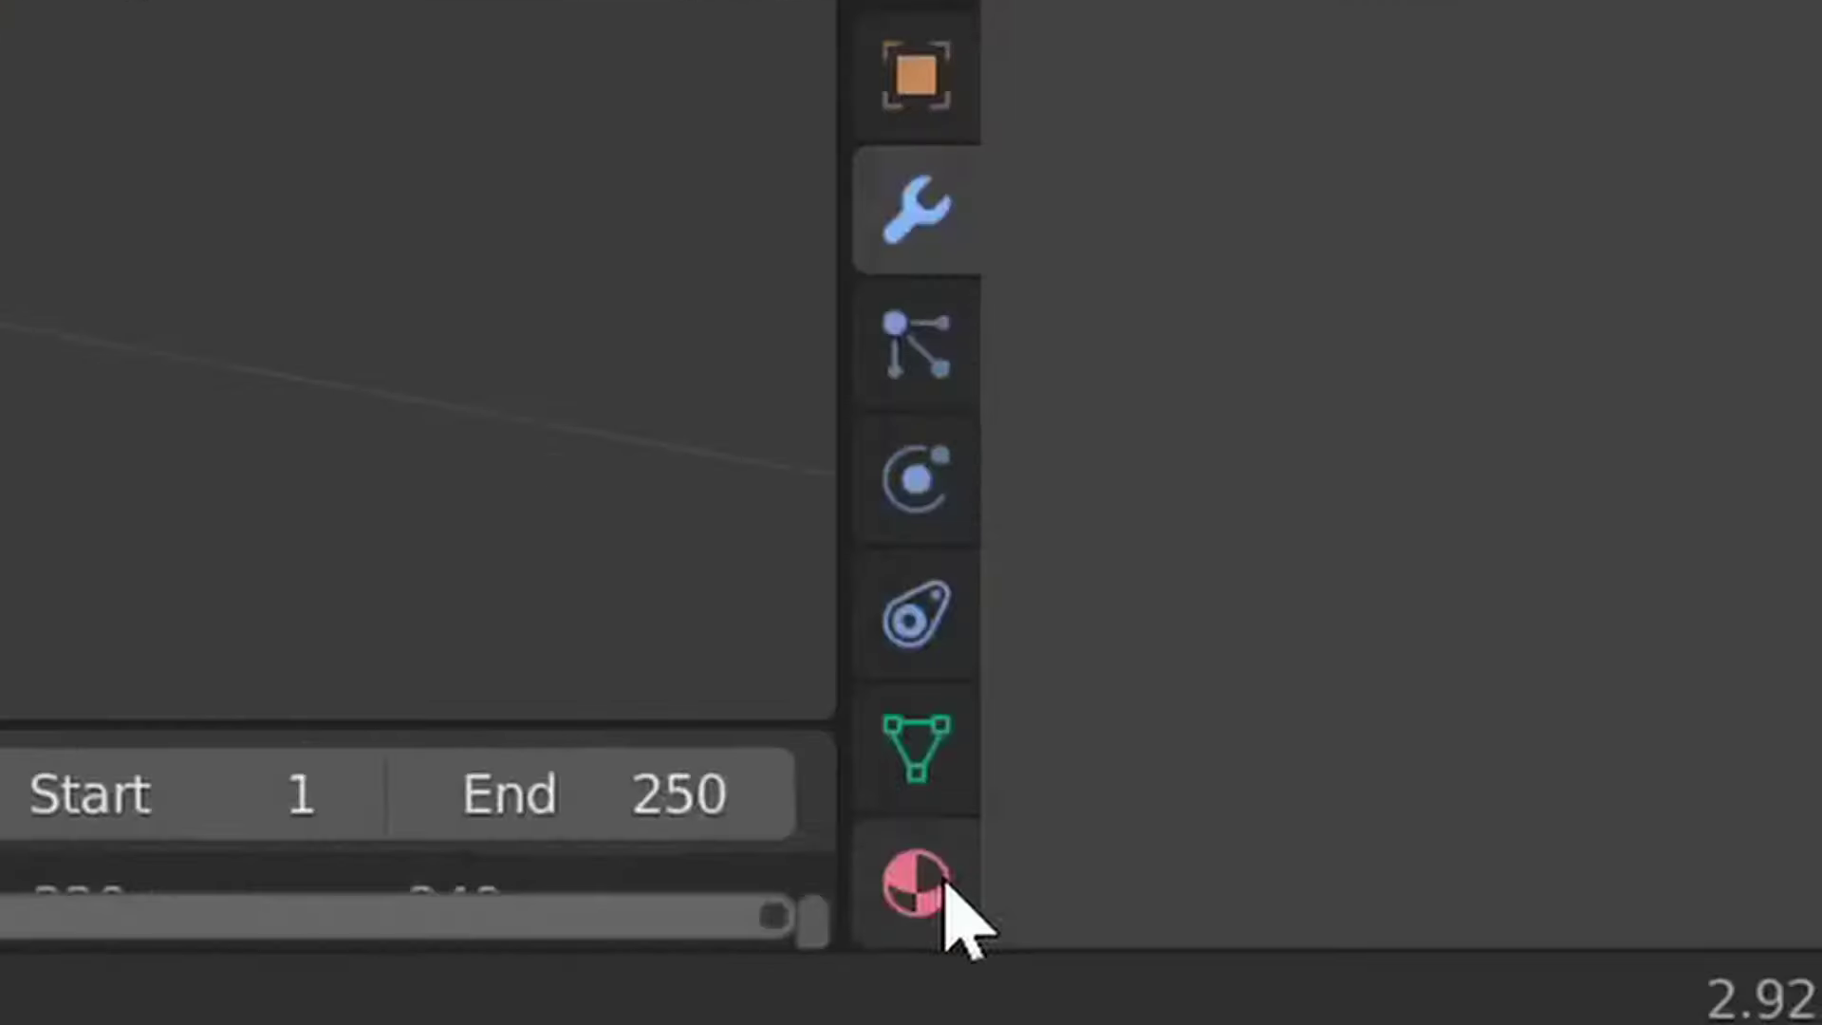
left_click(1528, 932)
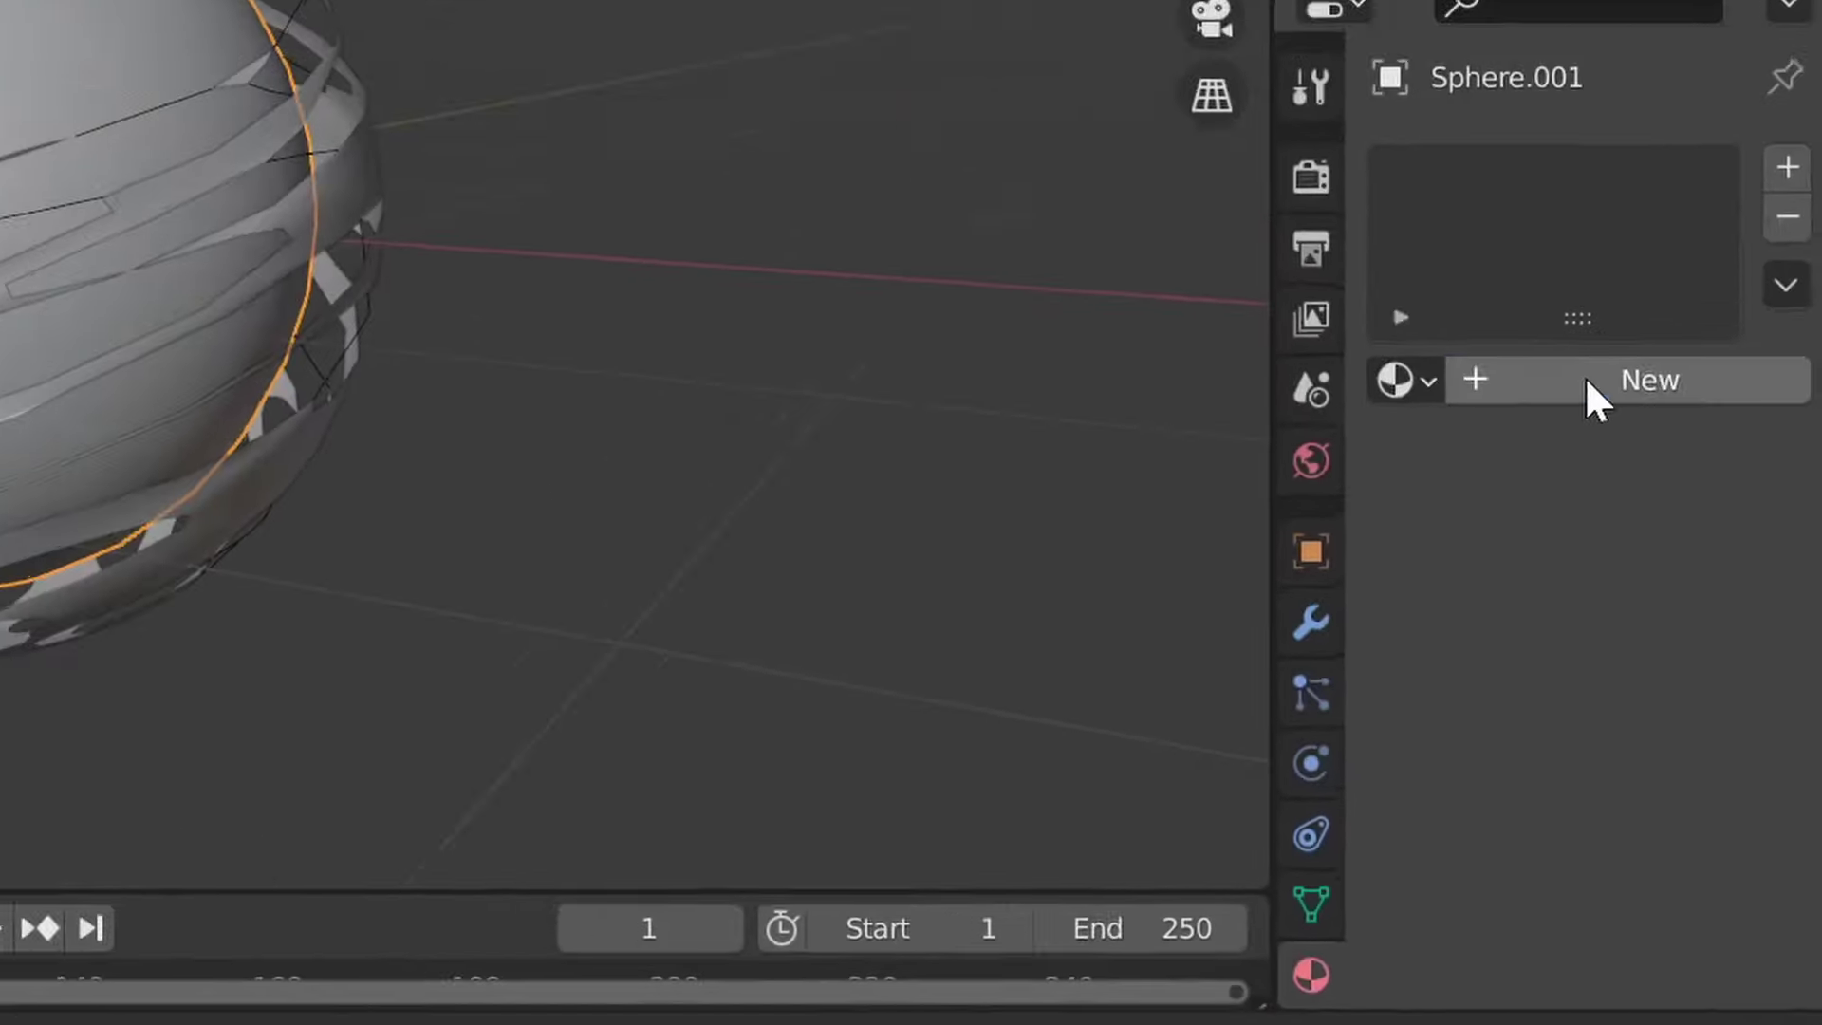
left_click(1518, 97)
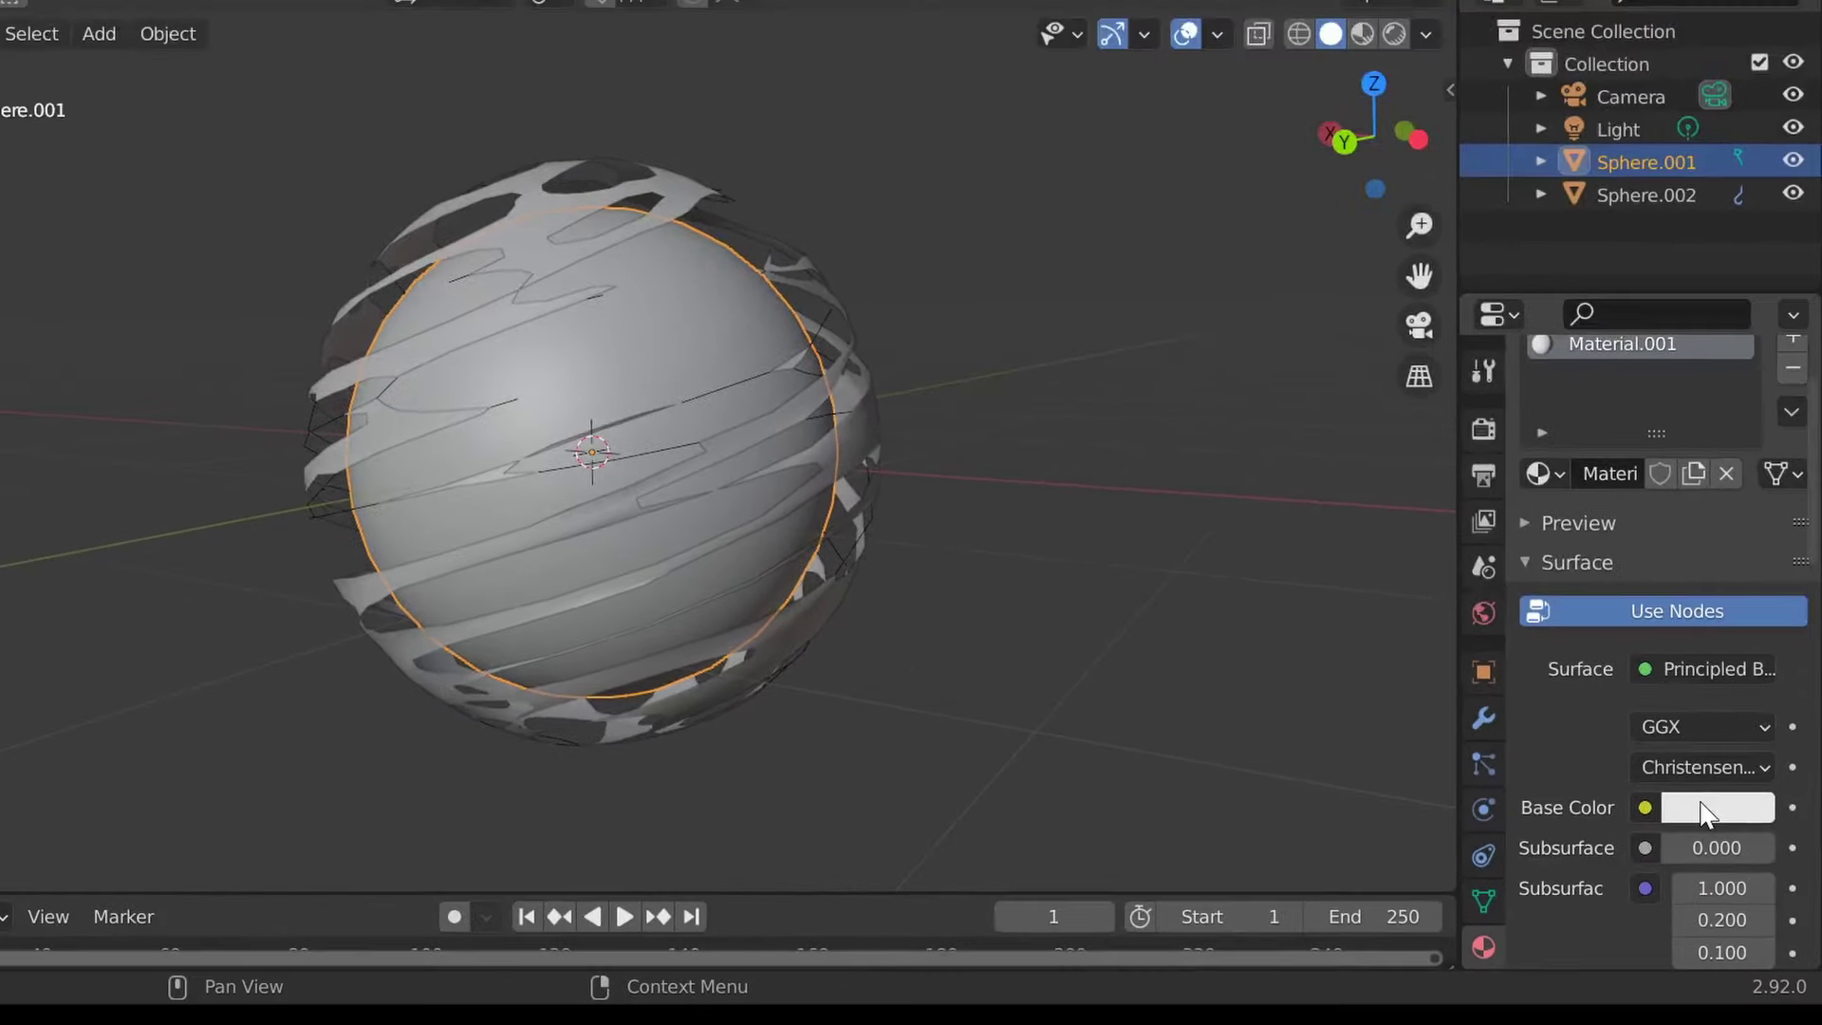
Step: Show the viewport in material preview and set the inner sphere's base colour to blue with hue 0.578 and saturation 0.942
left_click(1708, 807)
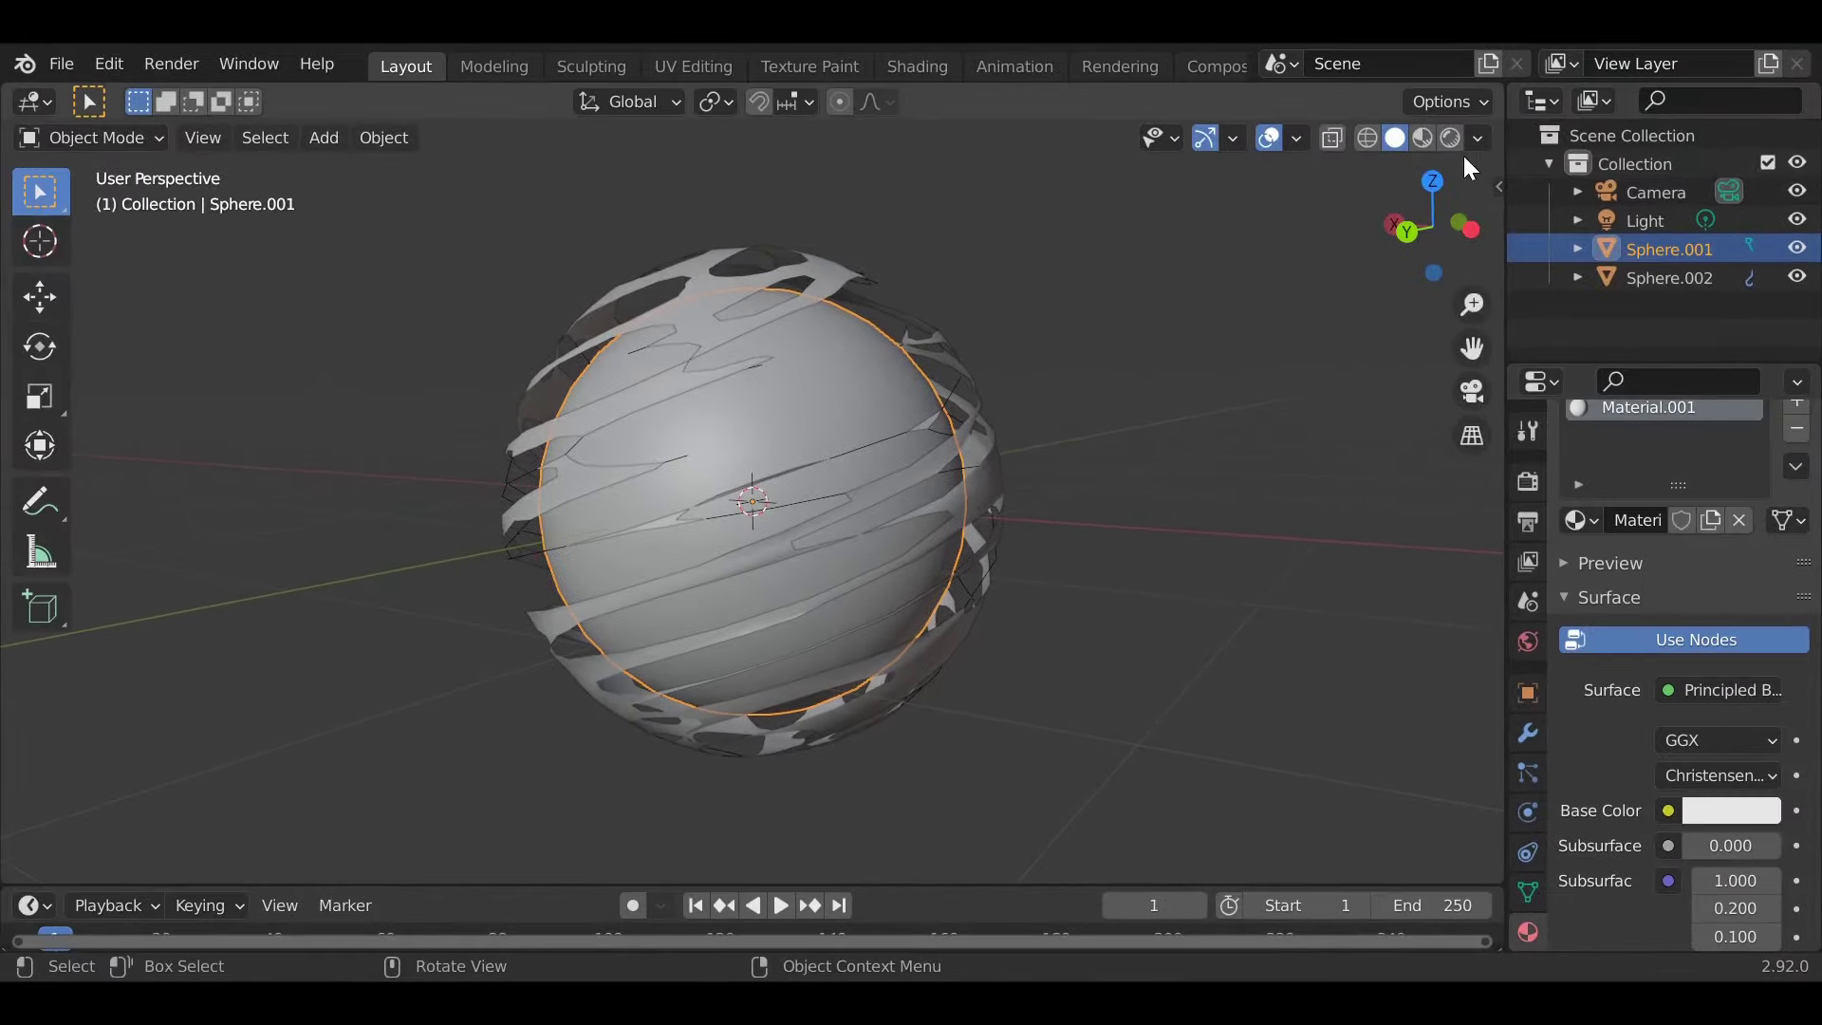
left_click(1362, 34)
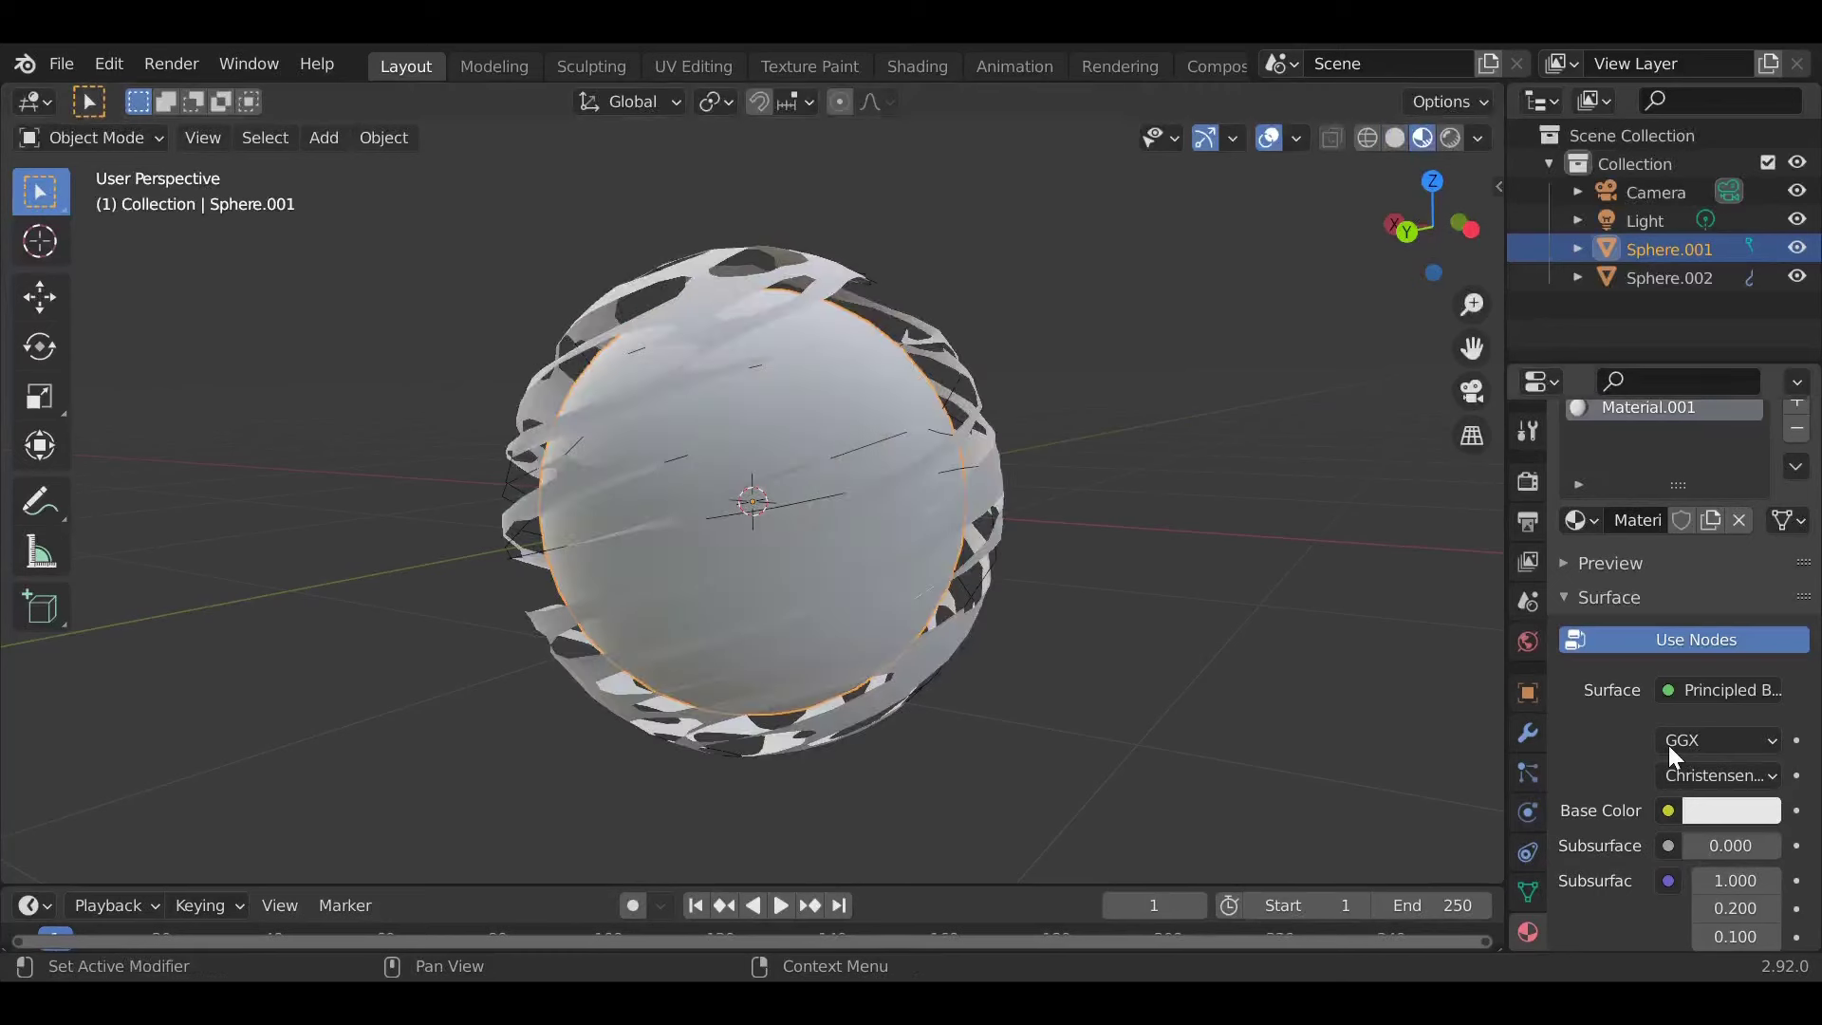
left_click(1704, 811)
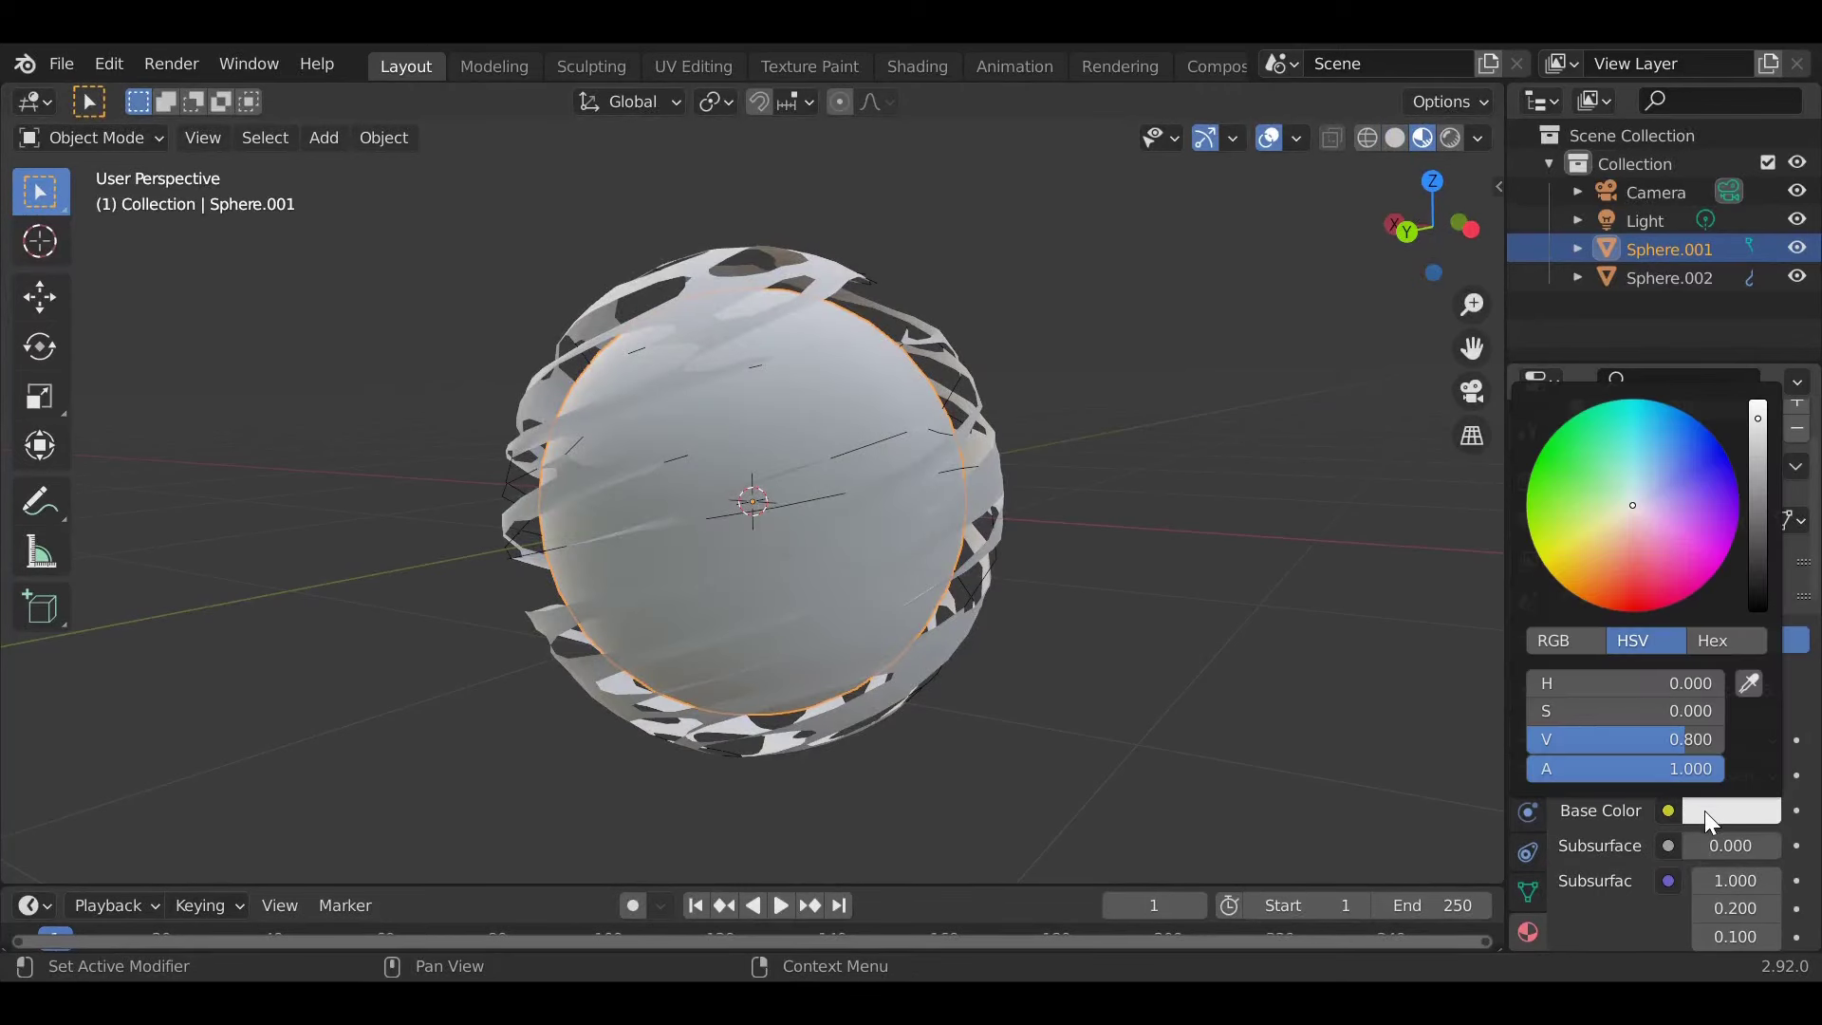
mouse_move(1632, 507)
left_mouse_down()
mouse_move(1604, 493)
mouse_move(1712, 490)
mouse_move(1658, 430)
left_mouse_up()
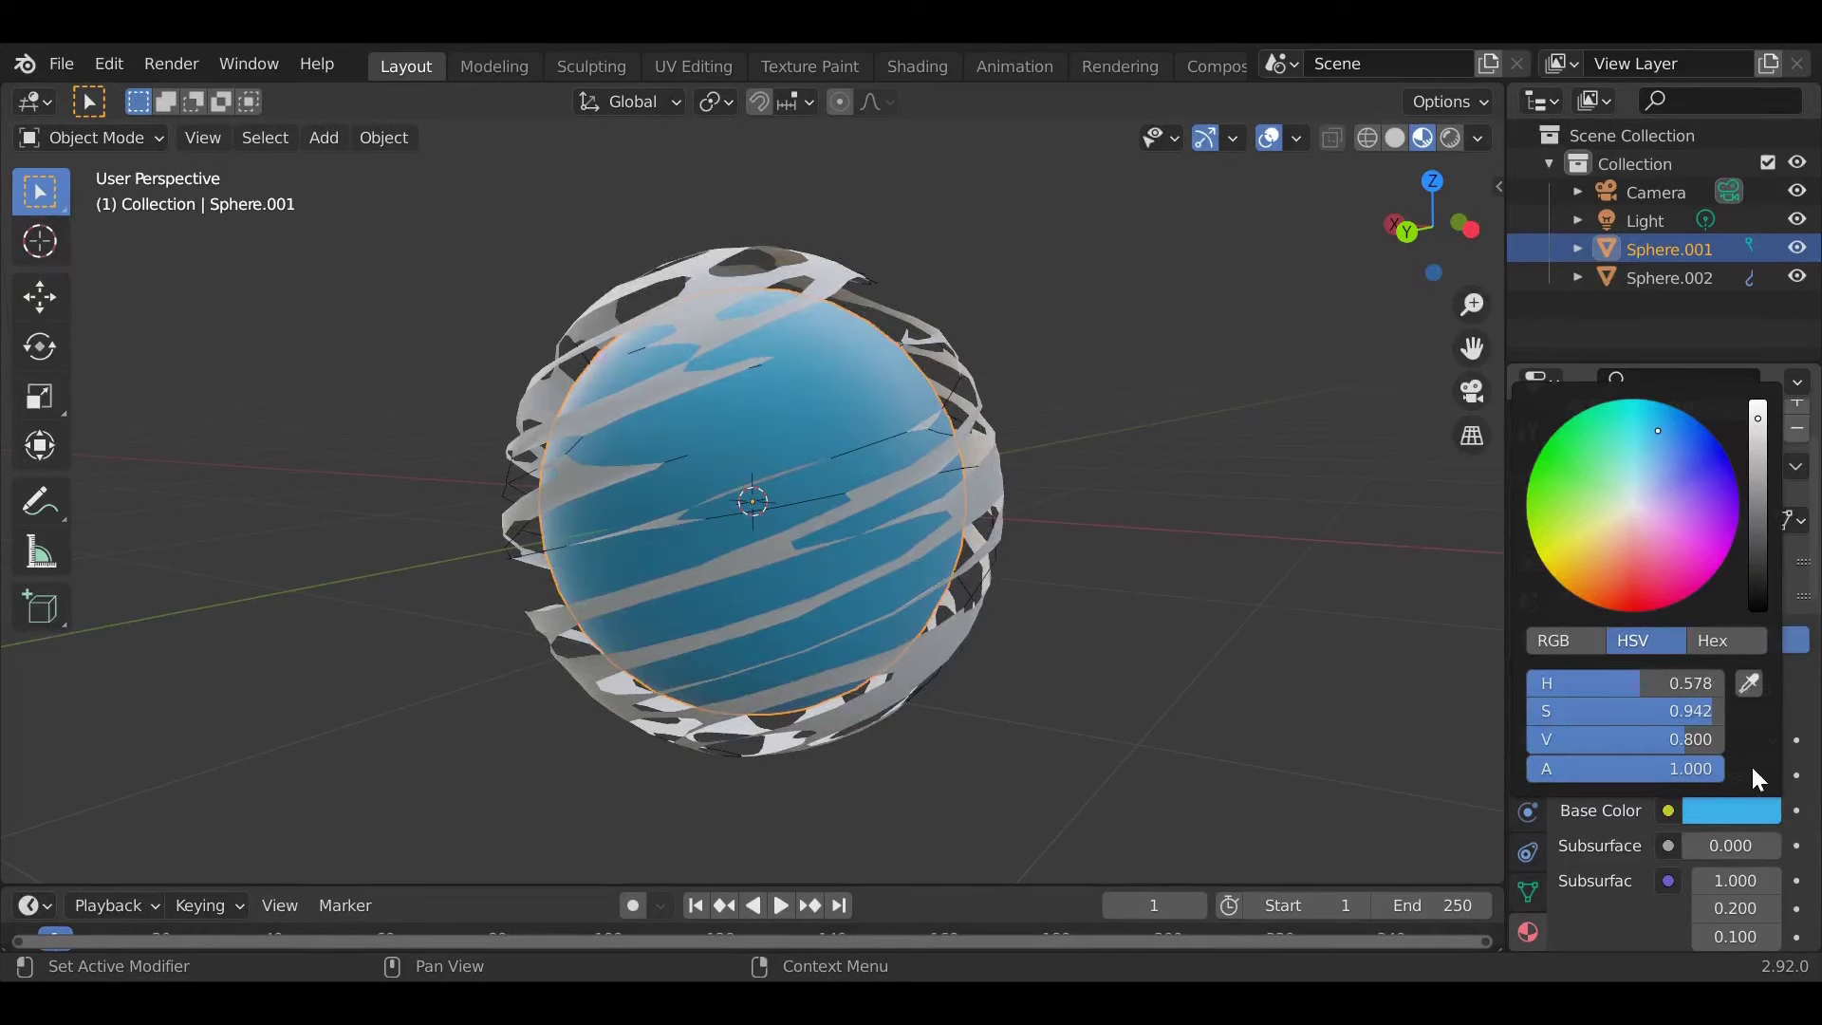
Step: Give the inner sphere a bright blue emission with hue 0.601, saturation 0.935, value 1.000 and strength 3
scroll(1717, 804, "down", 15)
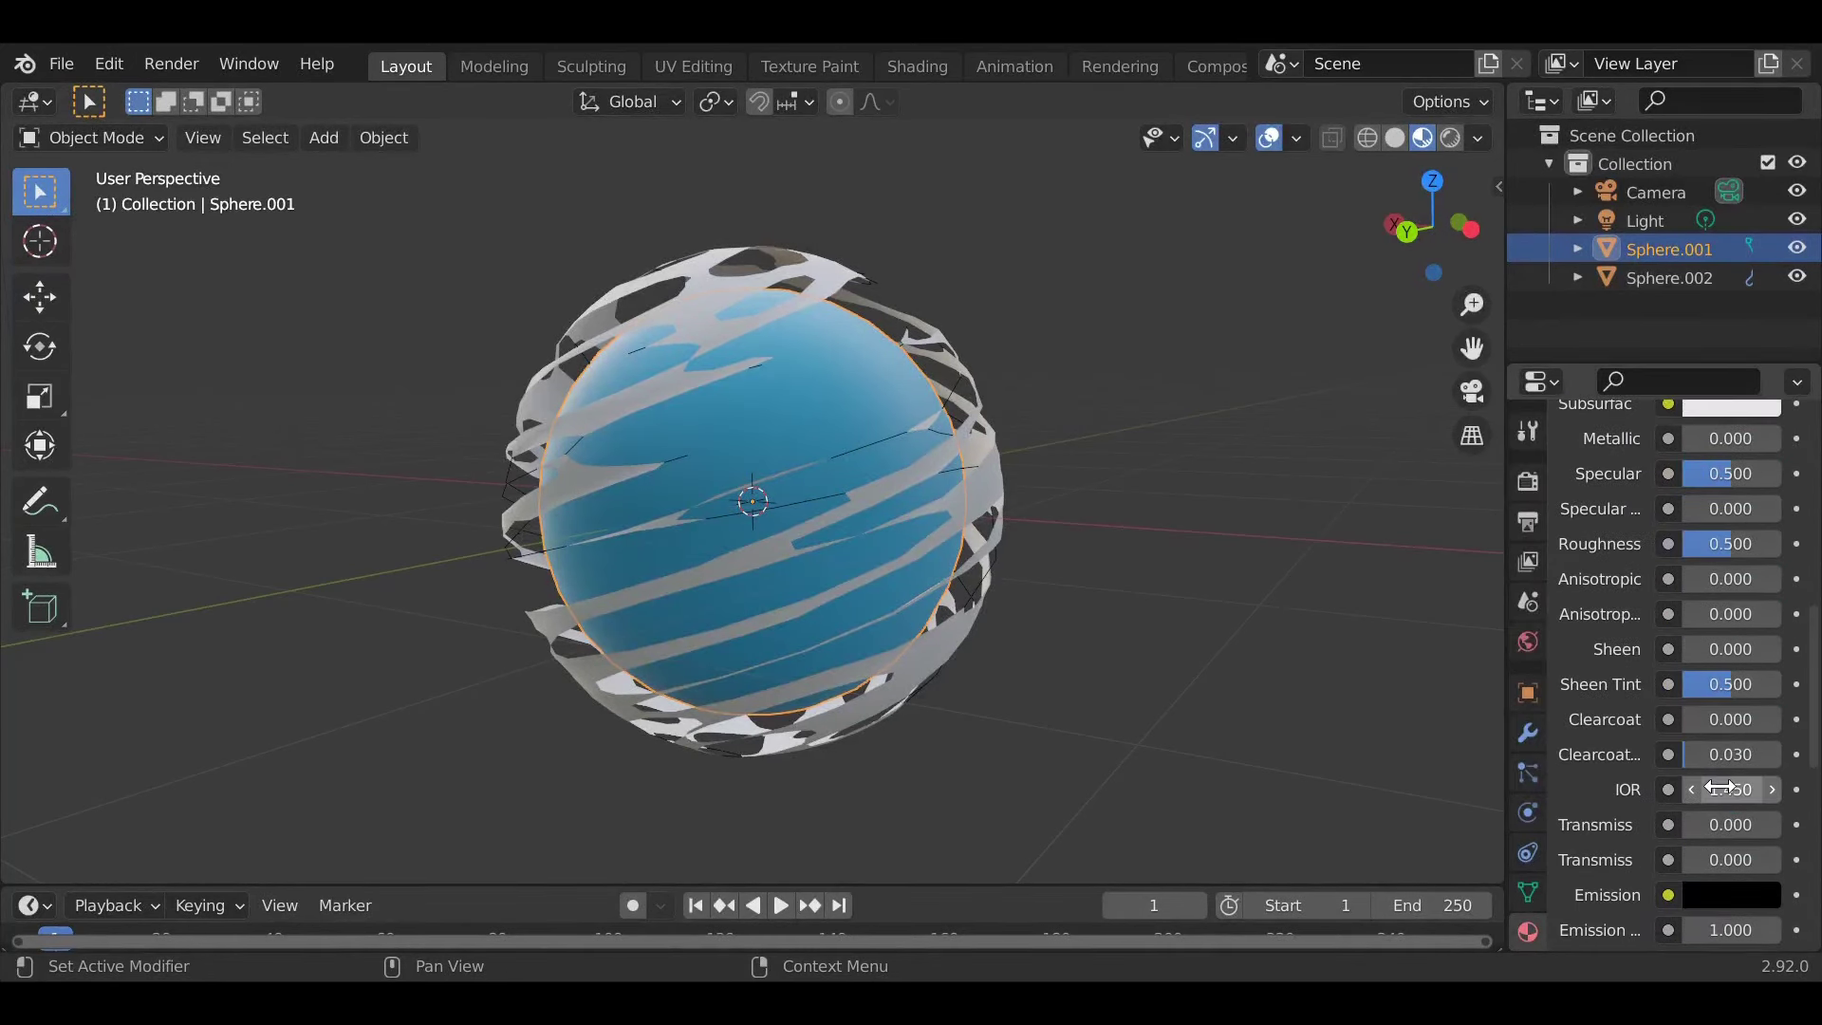
left_click(1712, 705)
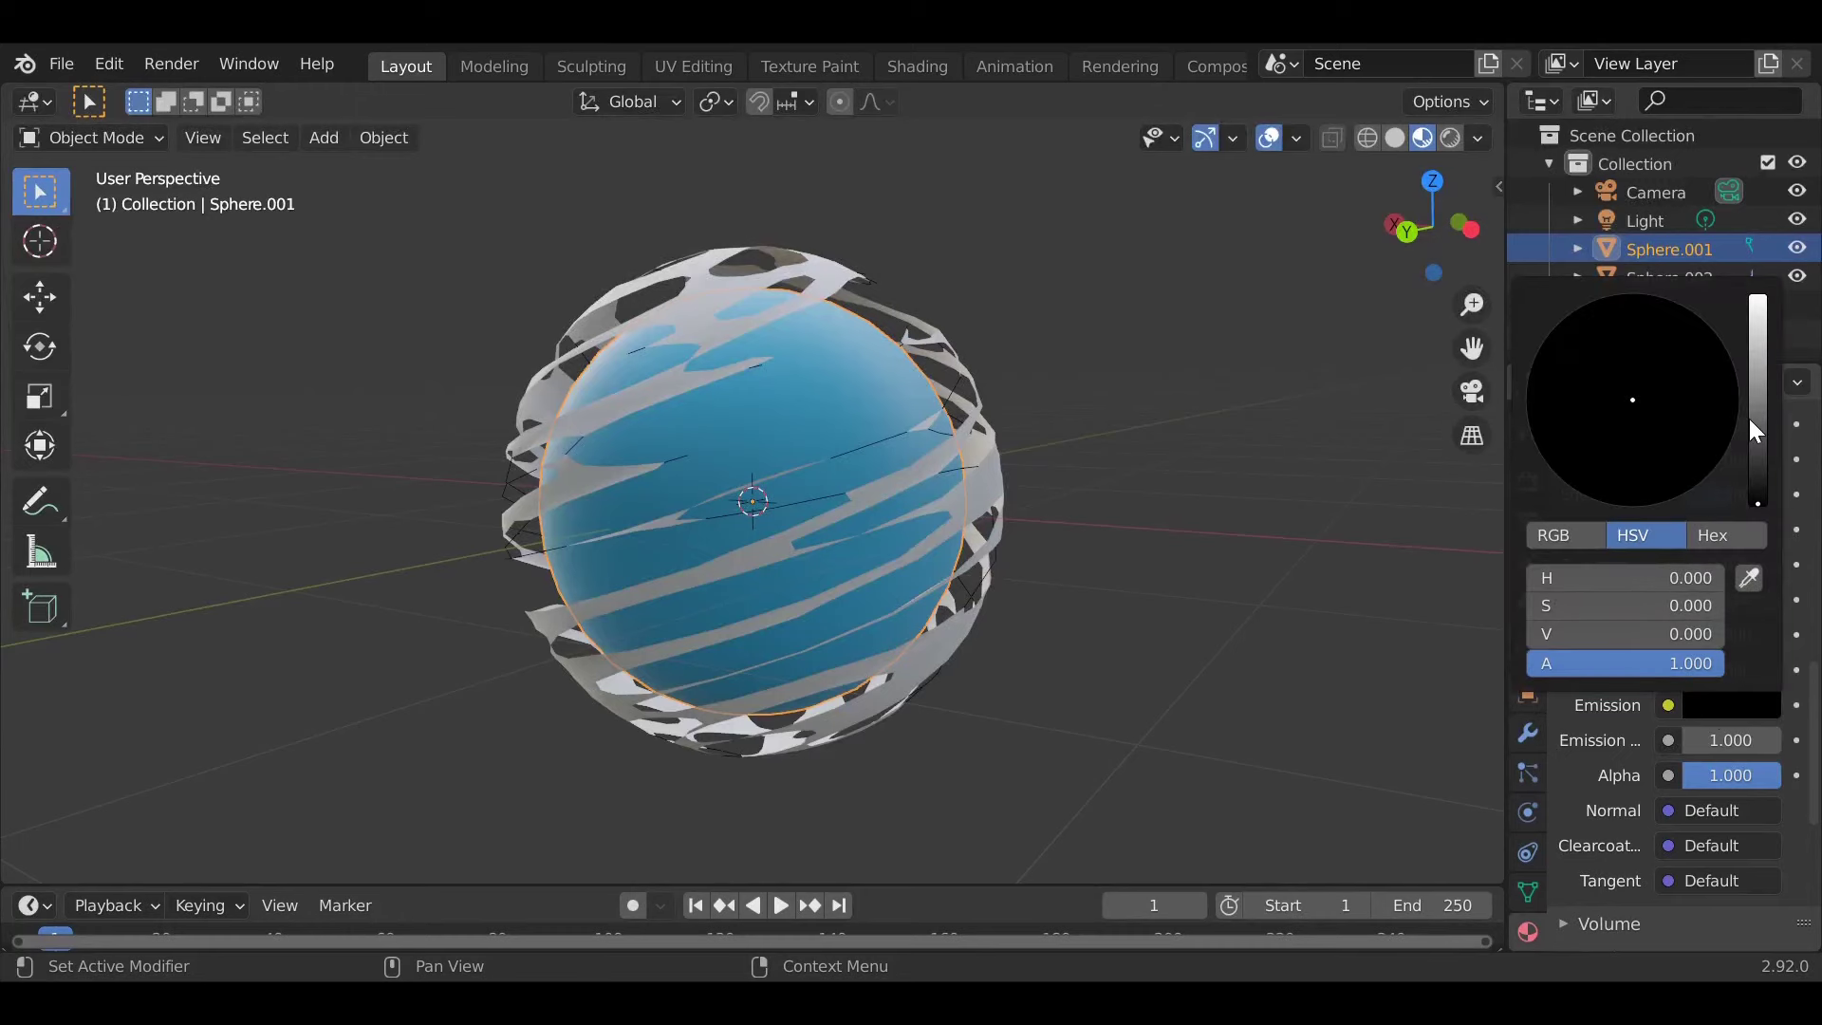
left_click_drag(1750, 419, 1735, 312)
left_click(1721, 707)
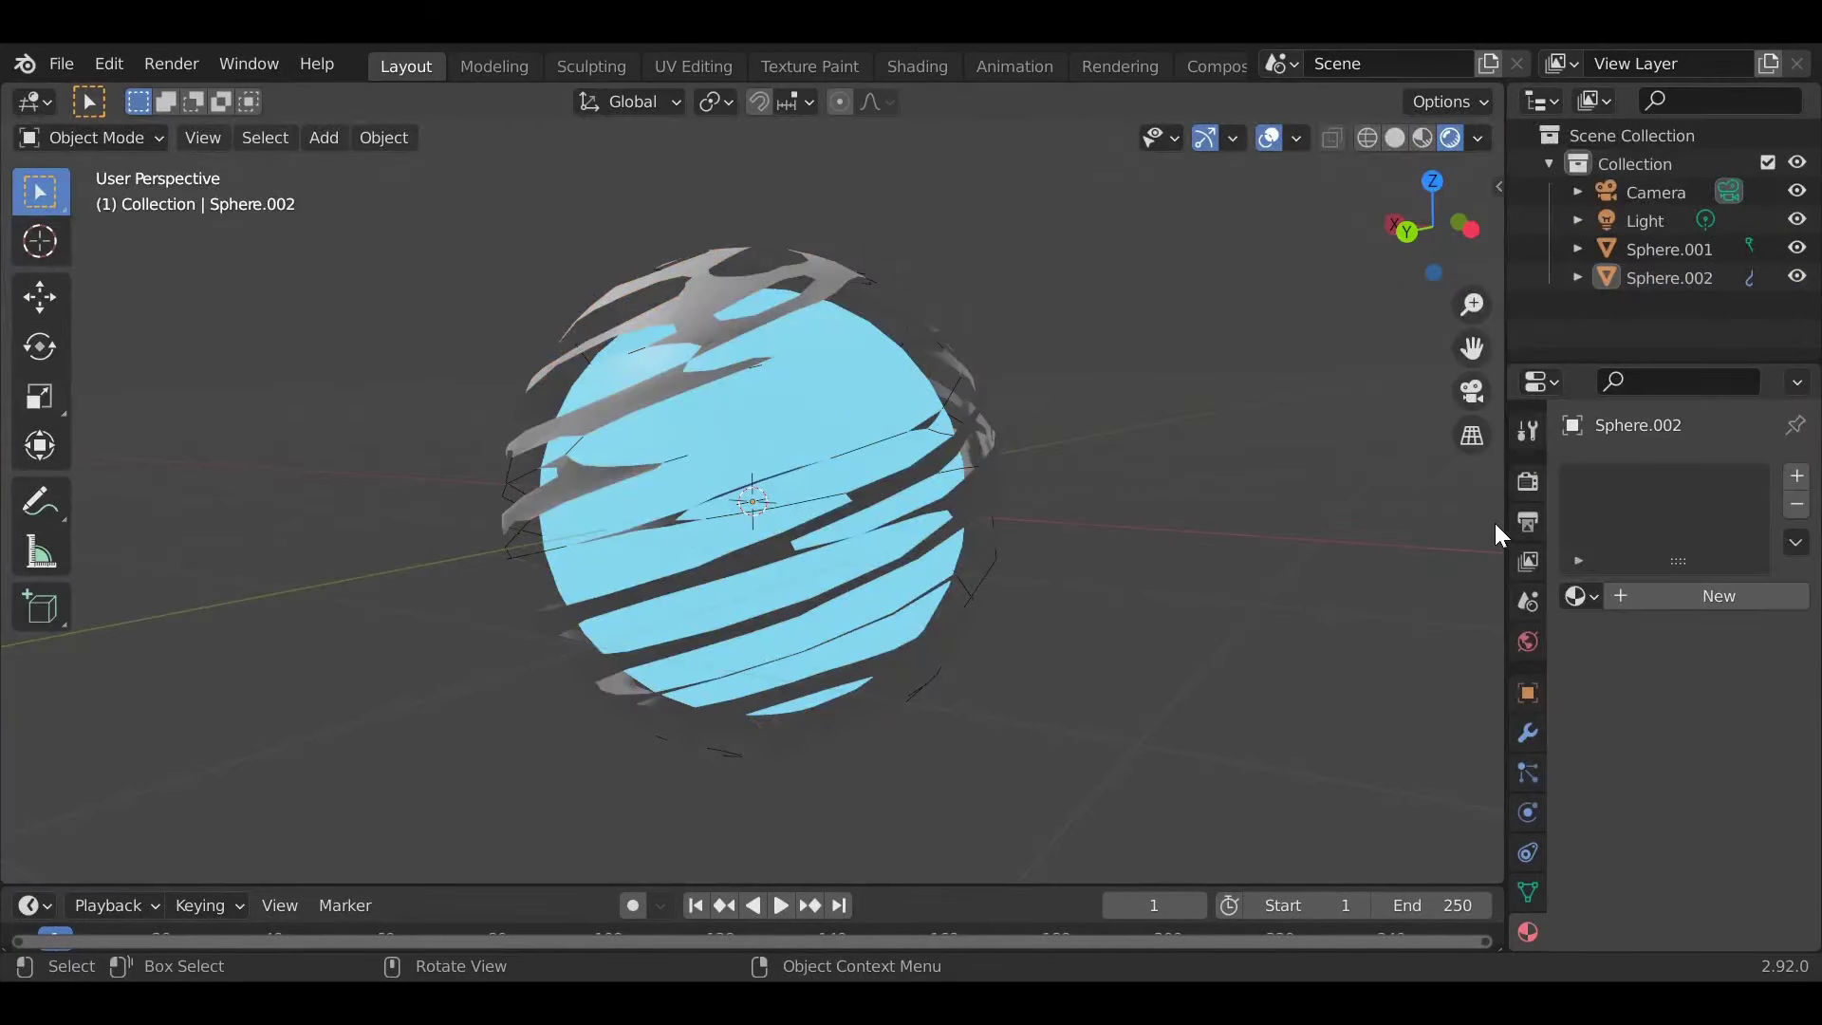
Step: Enable Bloom in the Eevee render settings with the viewport in rendered shading
left_click(1527, 479)
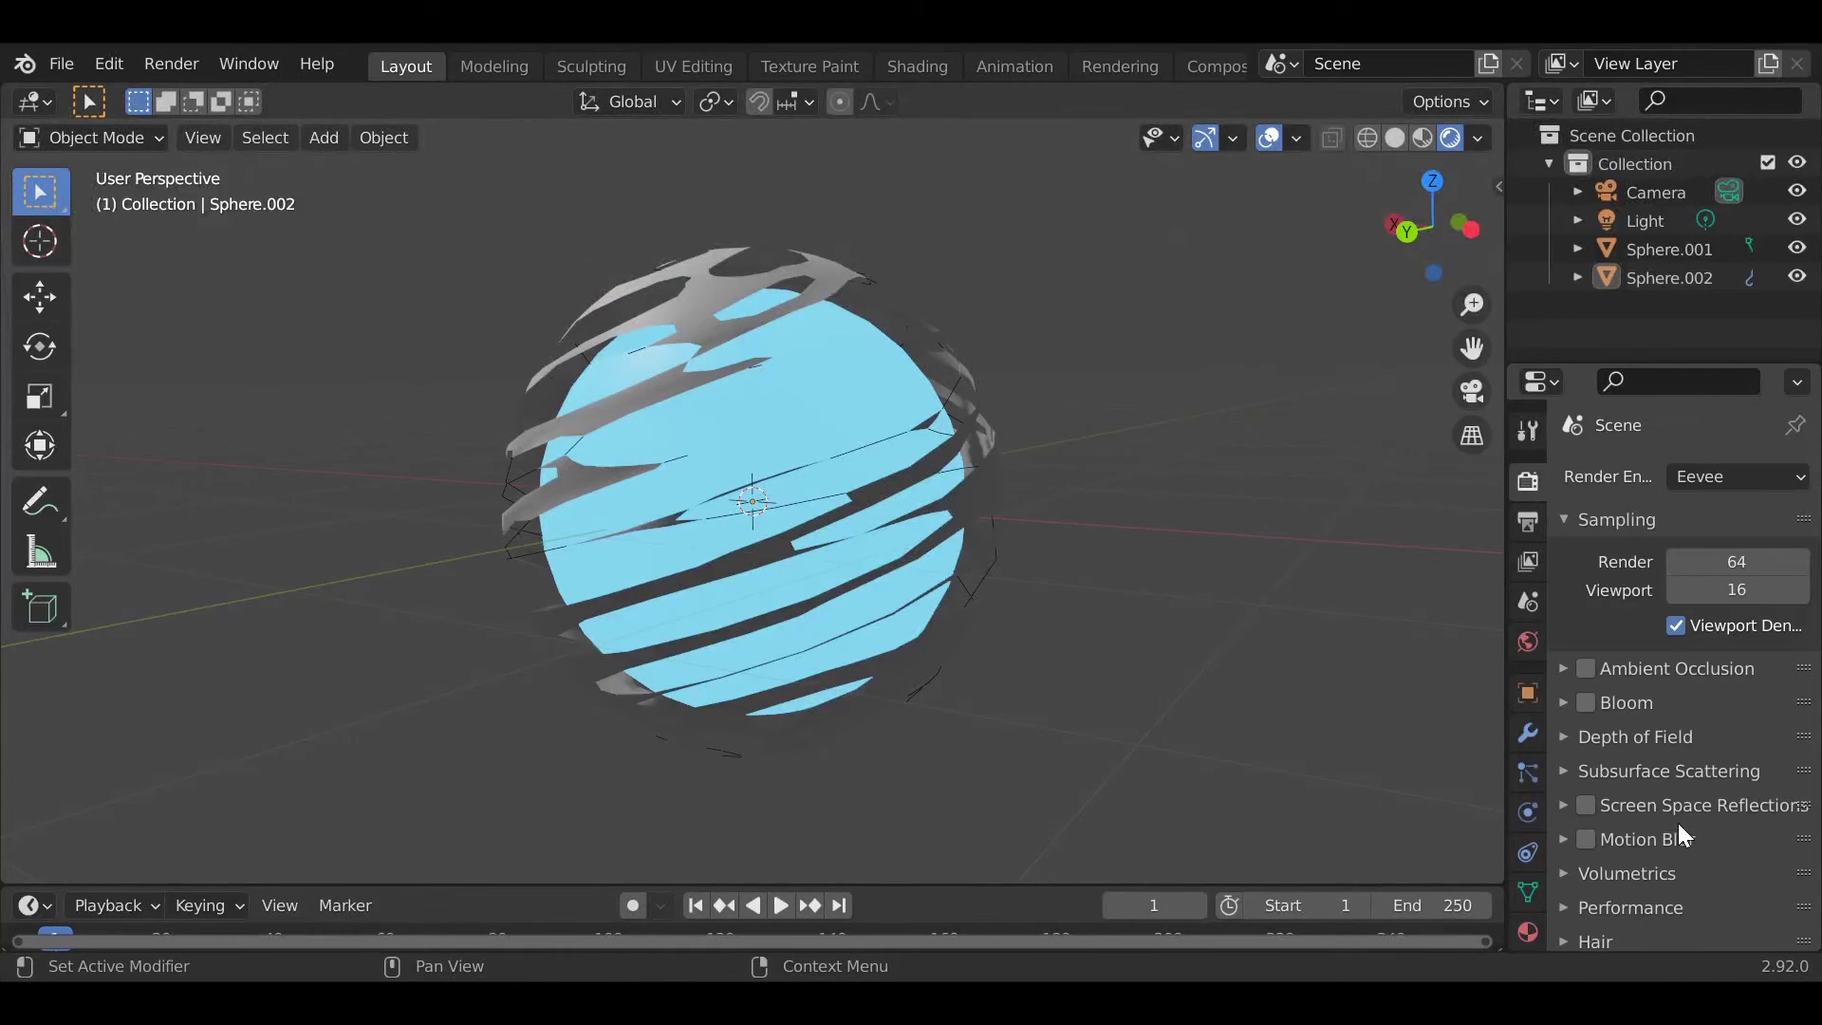
left_click(1586, 703)
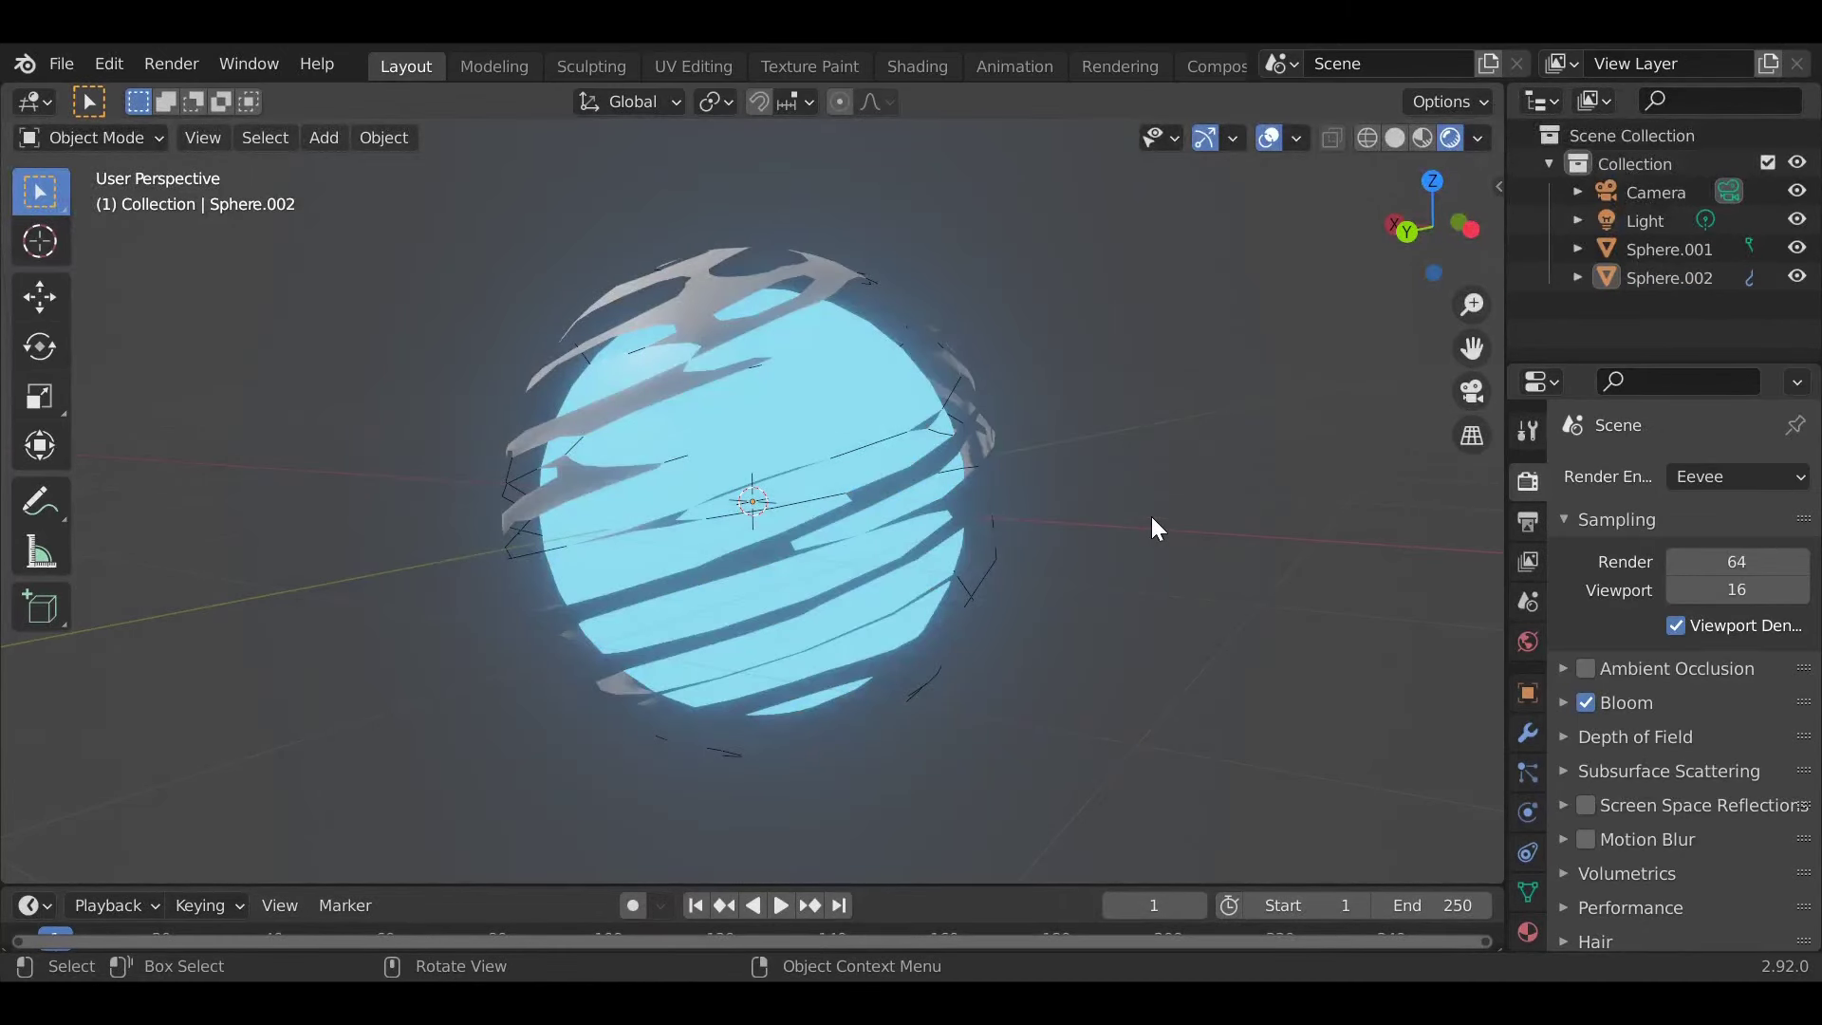
Step: Create a new material for the outer shell with a blue emission colour of hue 0.579, saturation 1.000 and value 1.000
left_click(811, 258)
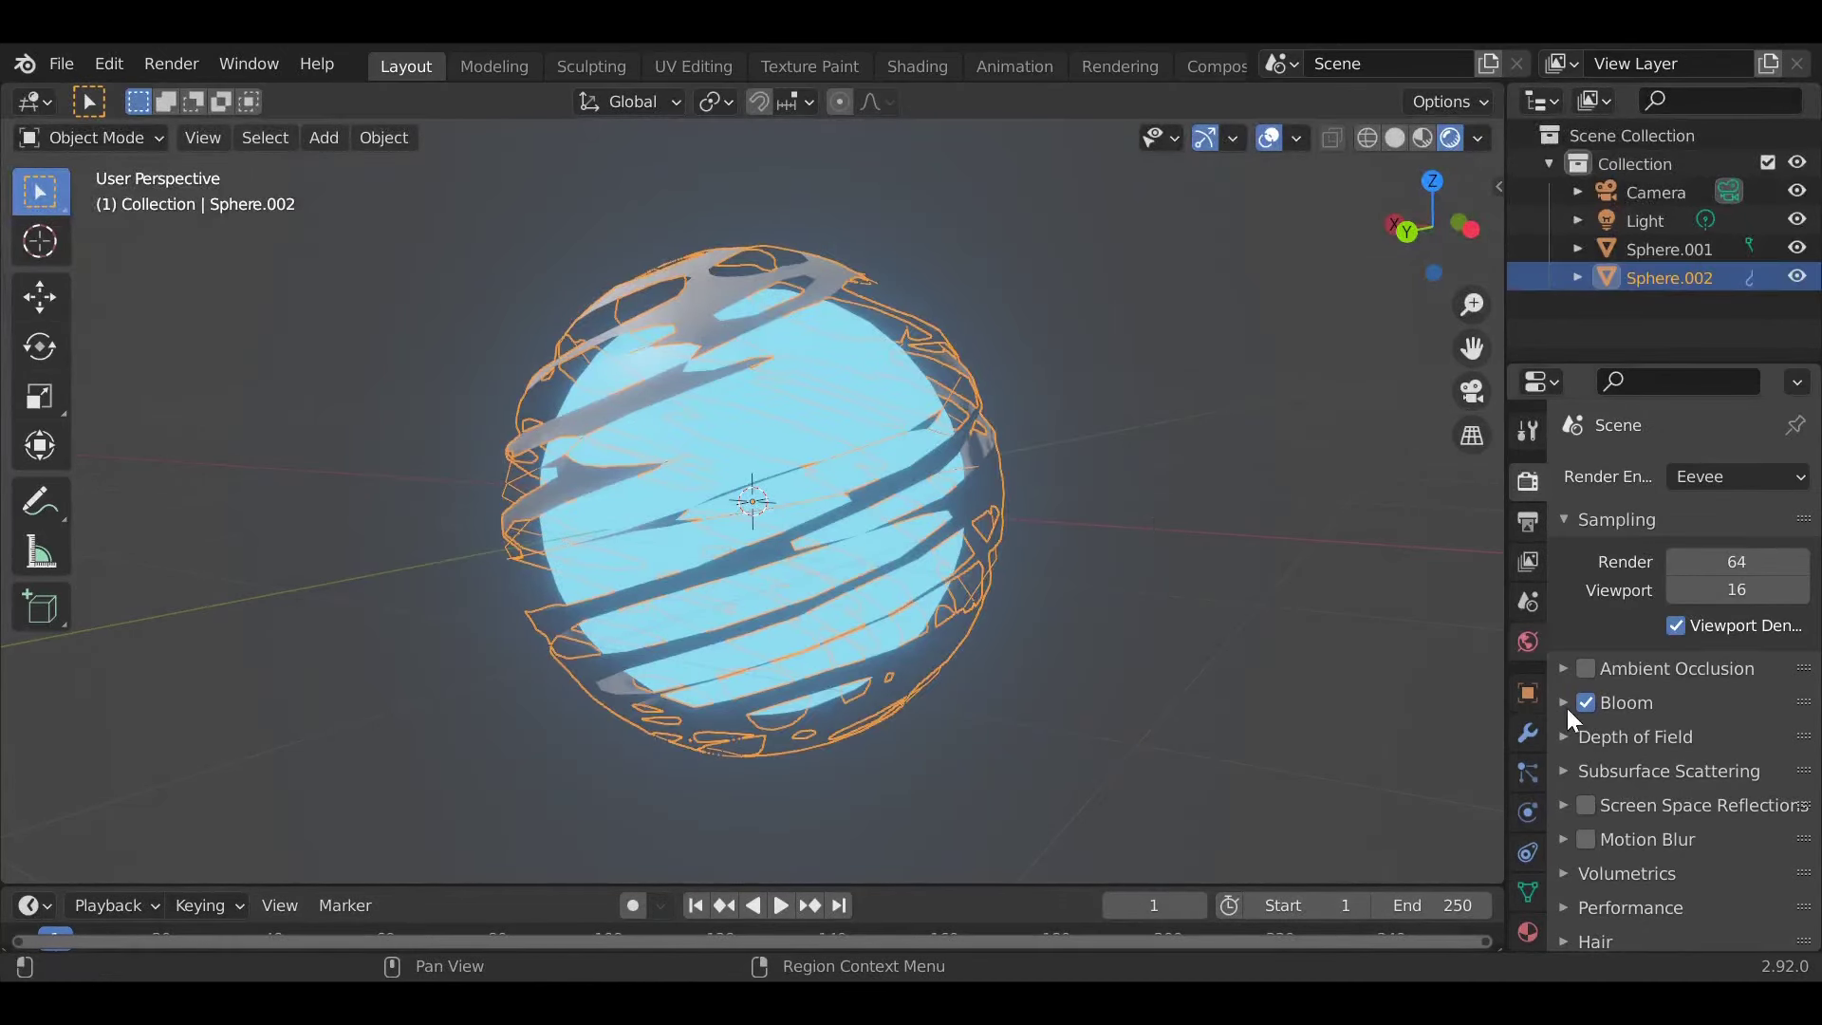
left_click(1528, 930)
left_click(1695, 582)
scroll(1702, 869, "down", 8)
left_click(1738, 849)
left_click_drag(1753, 573, 1757, 449)
Step: Set the outer shell's emission strength to 5
left_click(1729, 890)
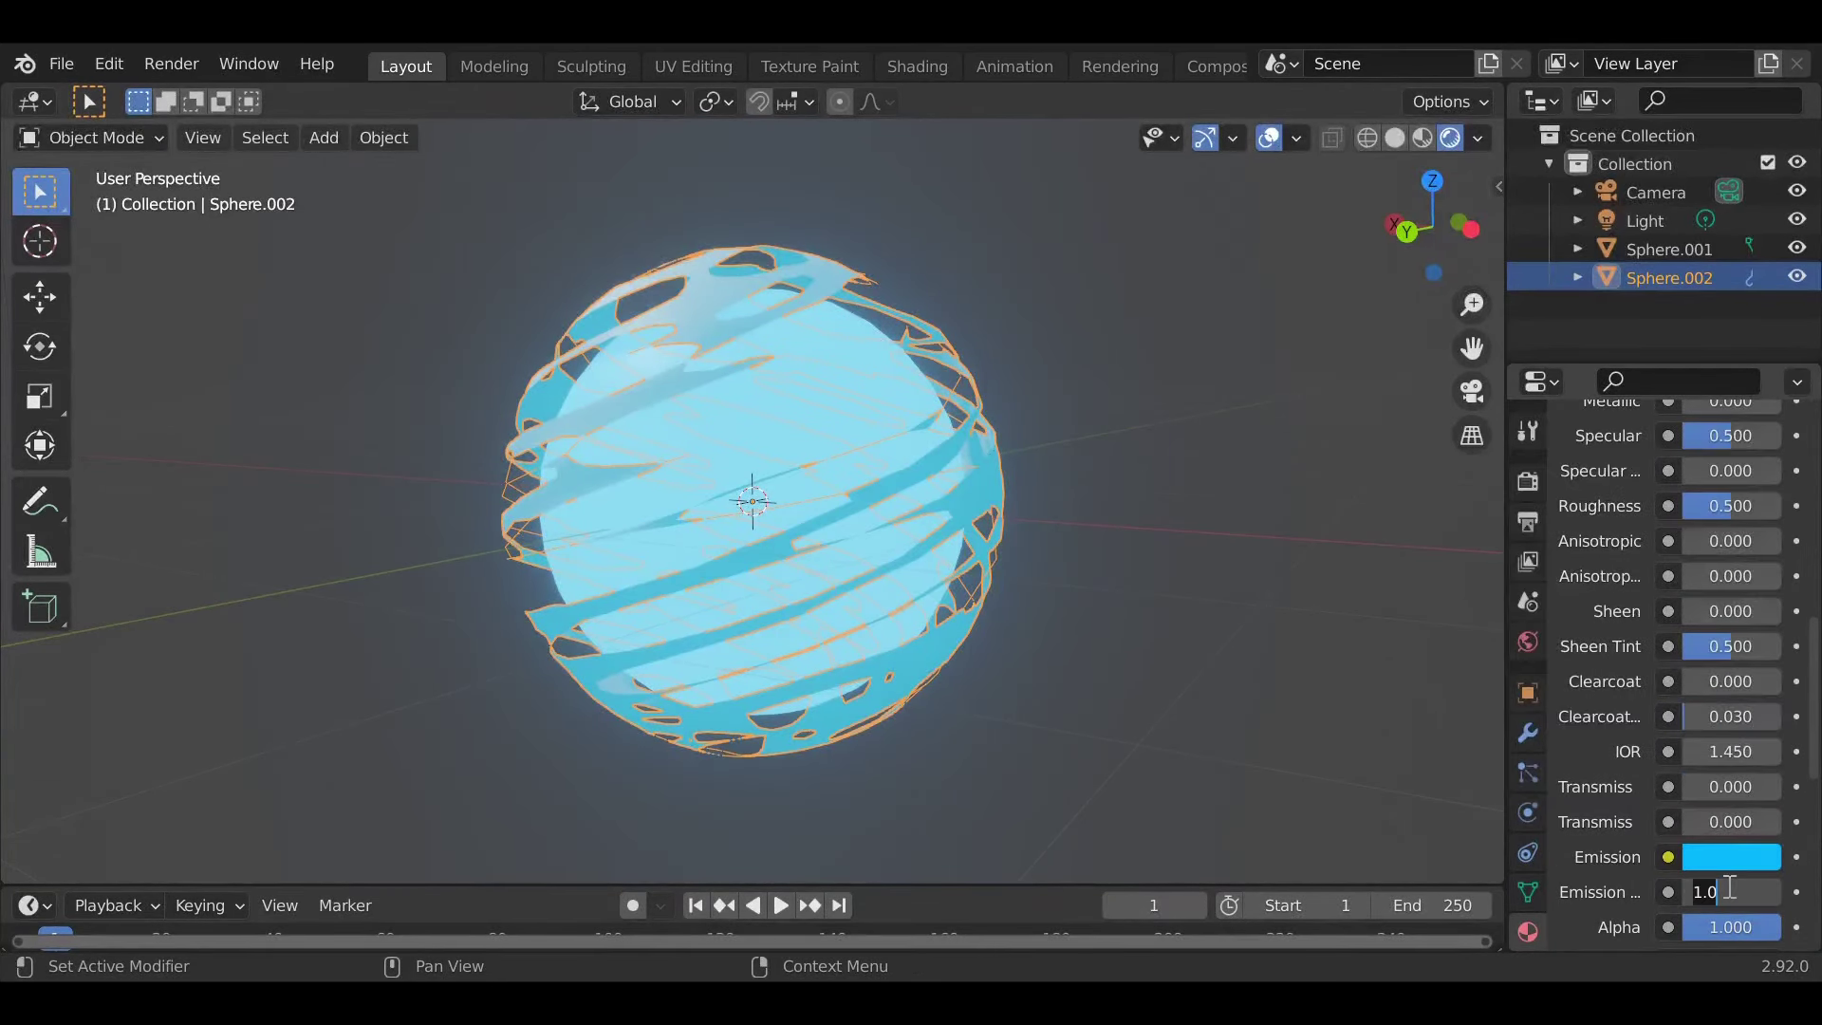
type("5")
key("Return")
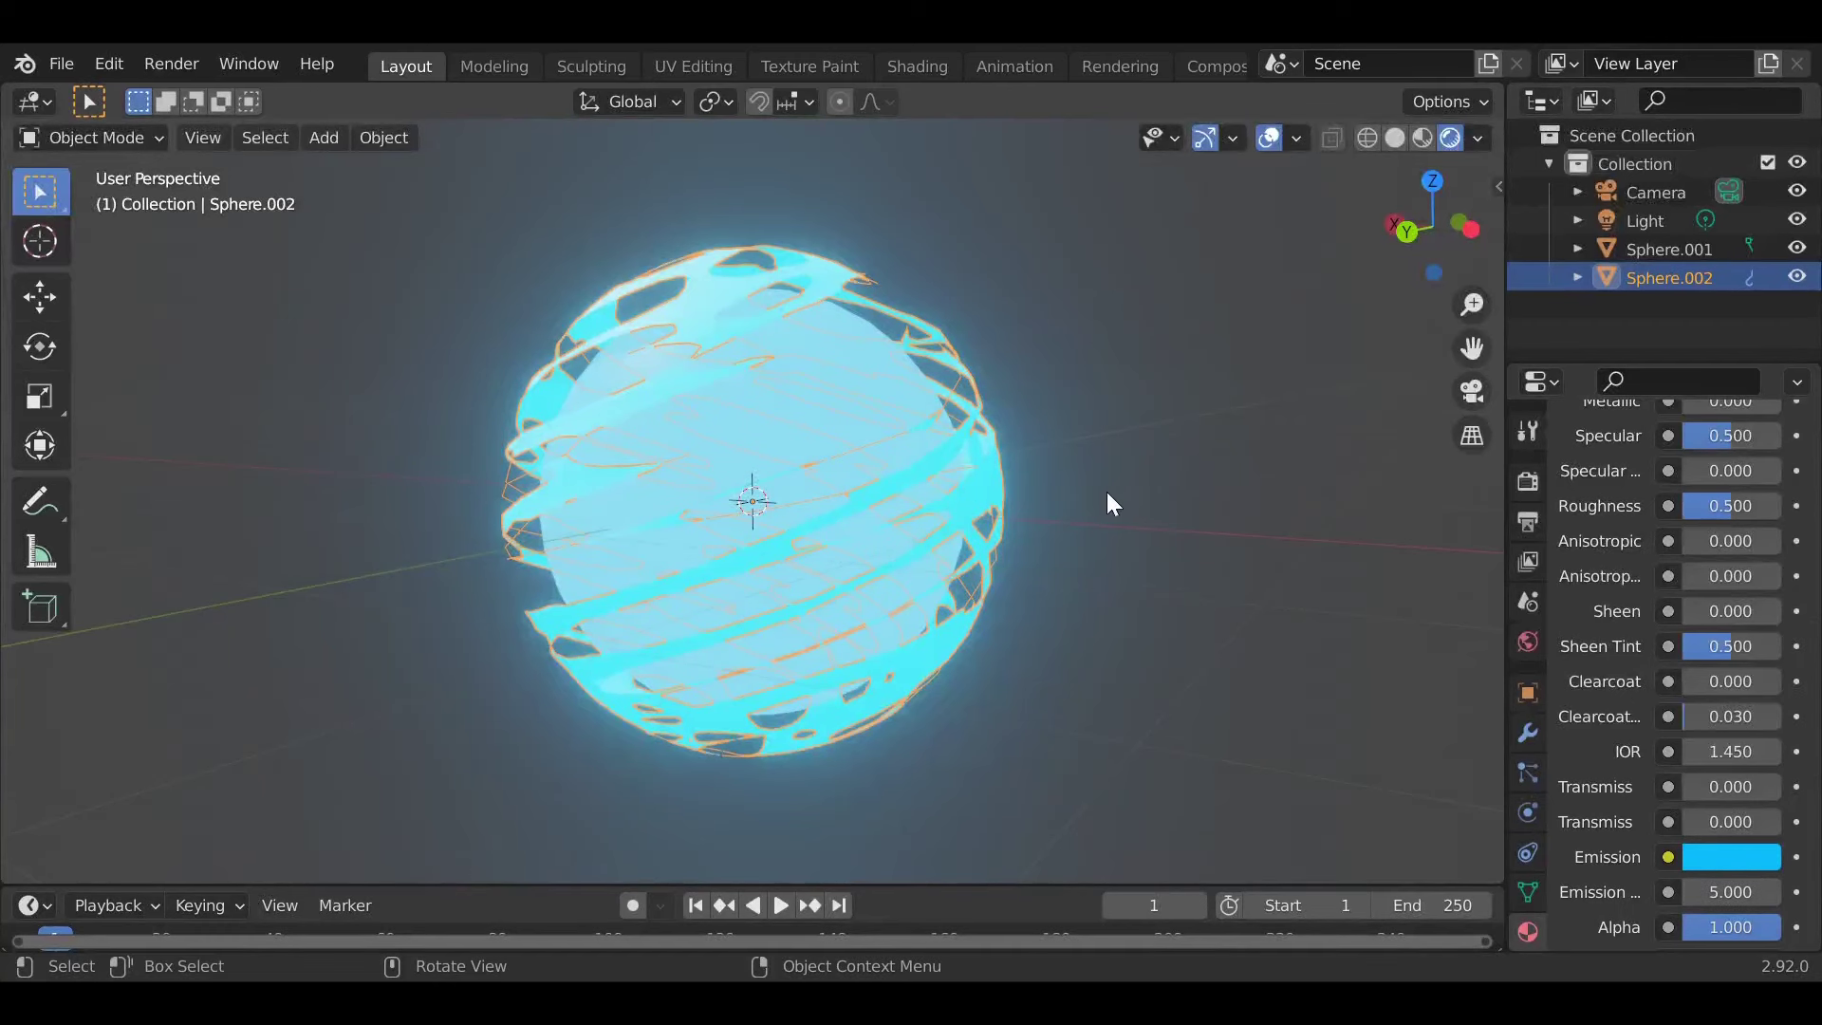
left_click(1112, 486)
Step: Change the outer shell's emission colour to a deeper blue and check the glow
left_click(1008, 468)
left_click(1716, 857)
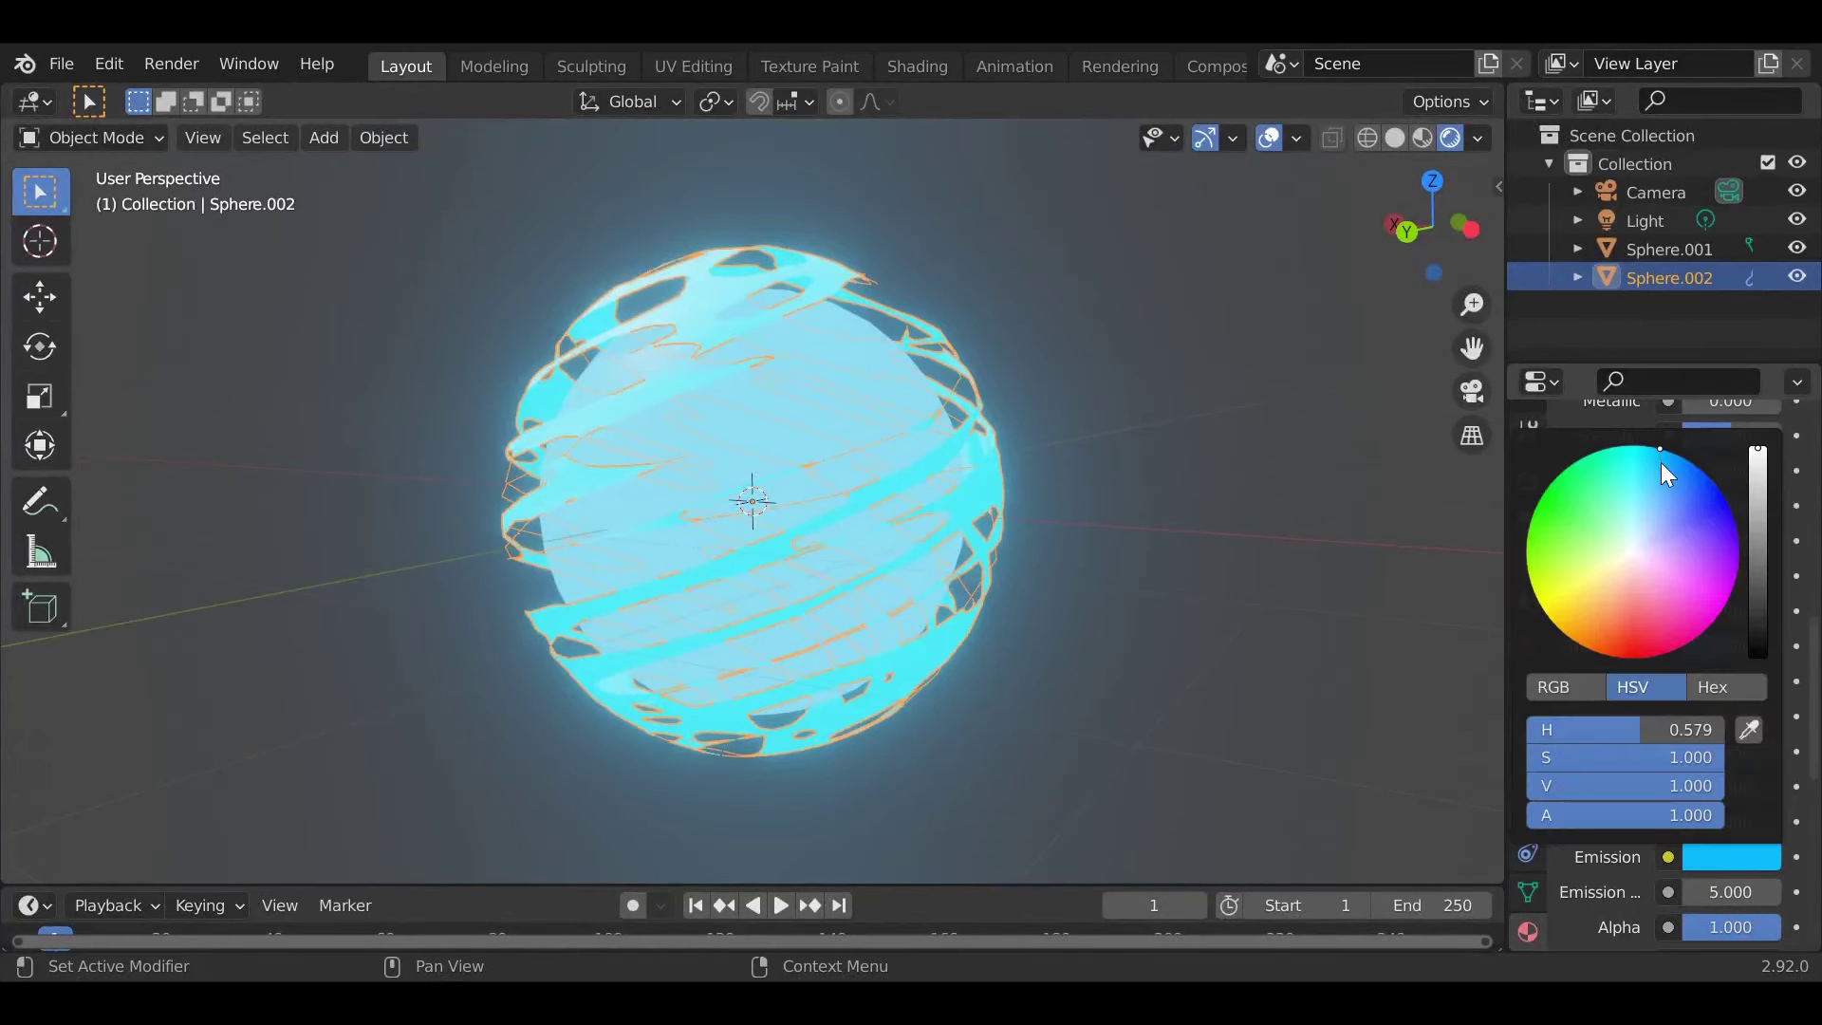
left_click(1685, 475)
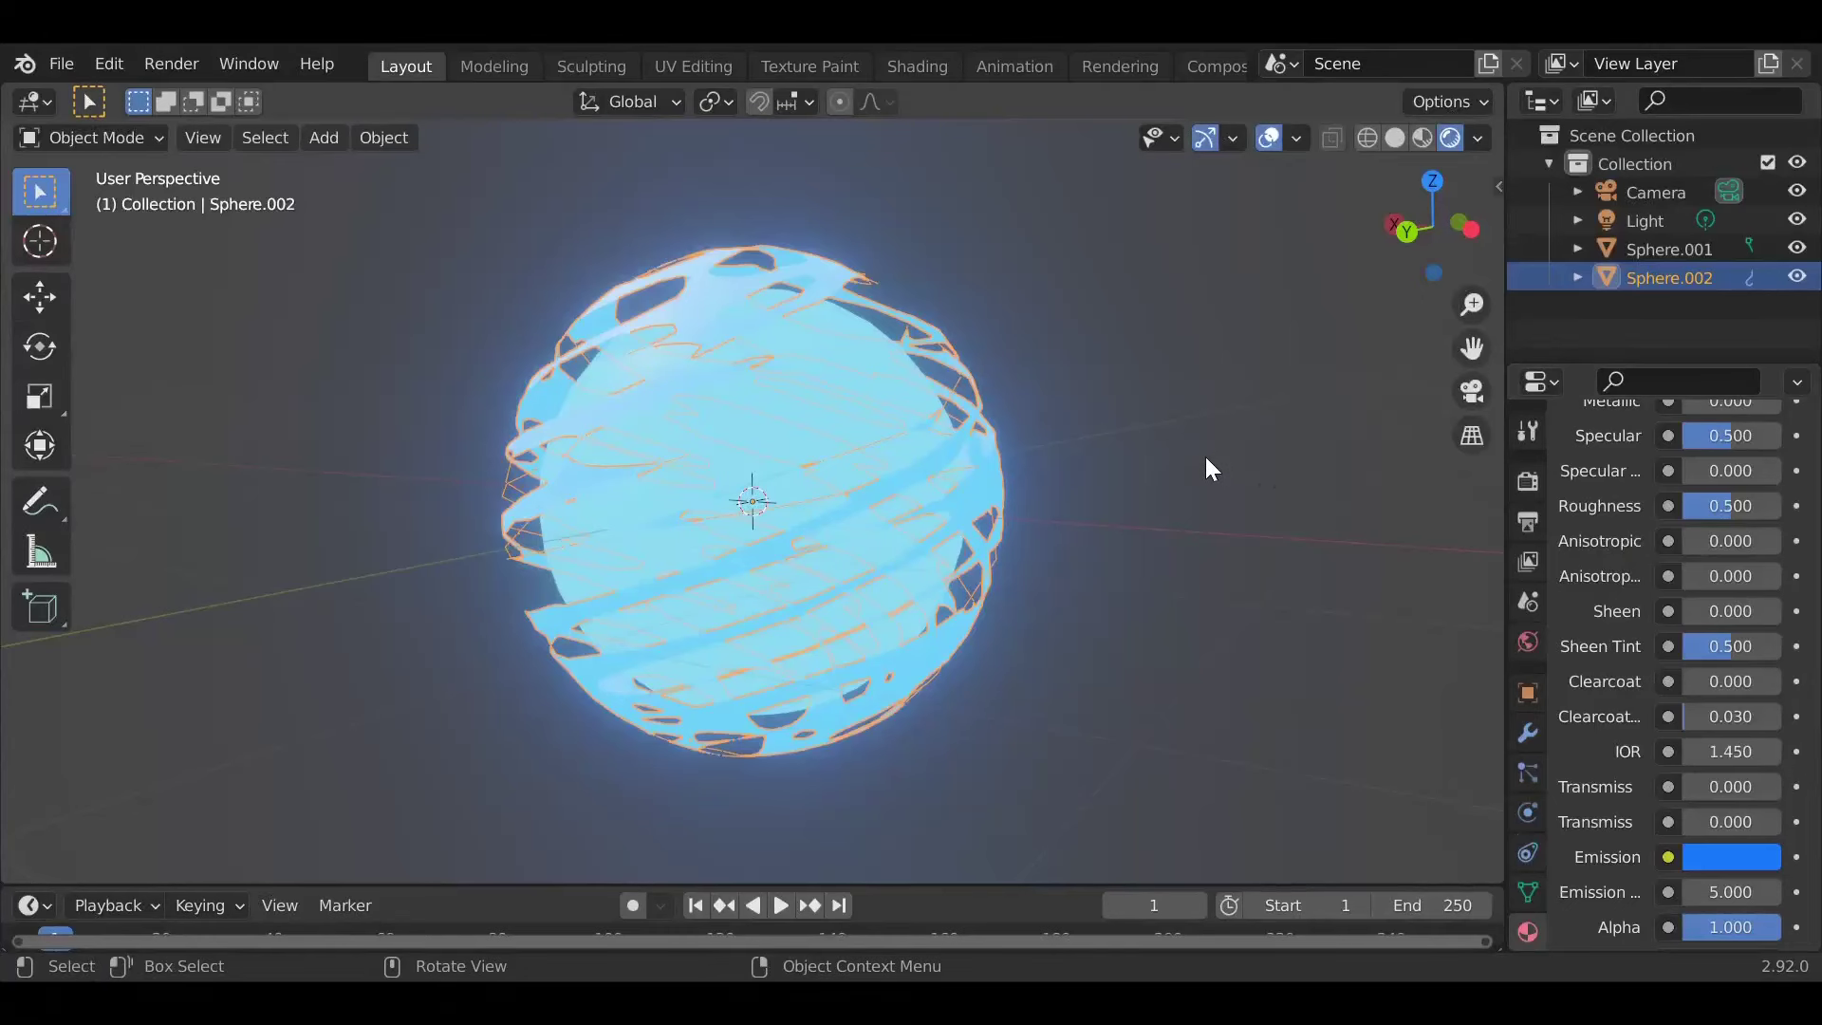
left_click(1249, 465)
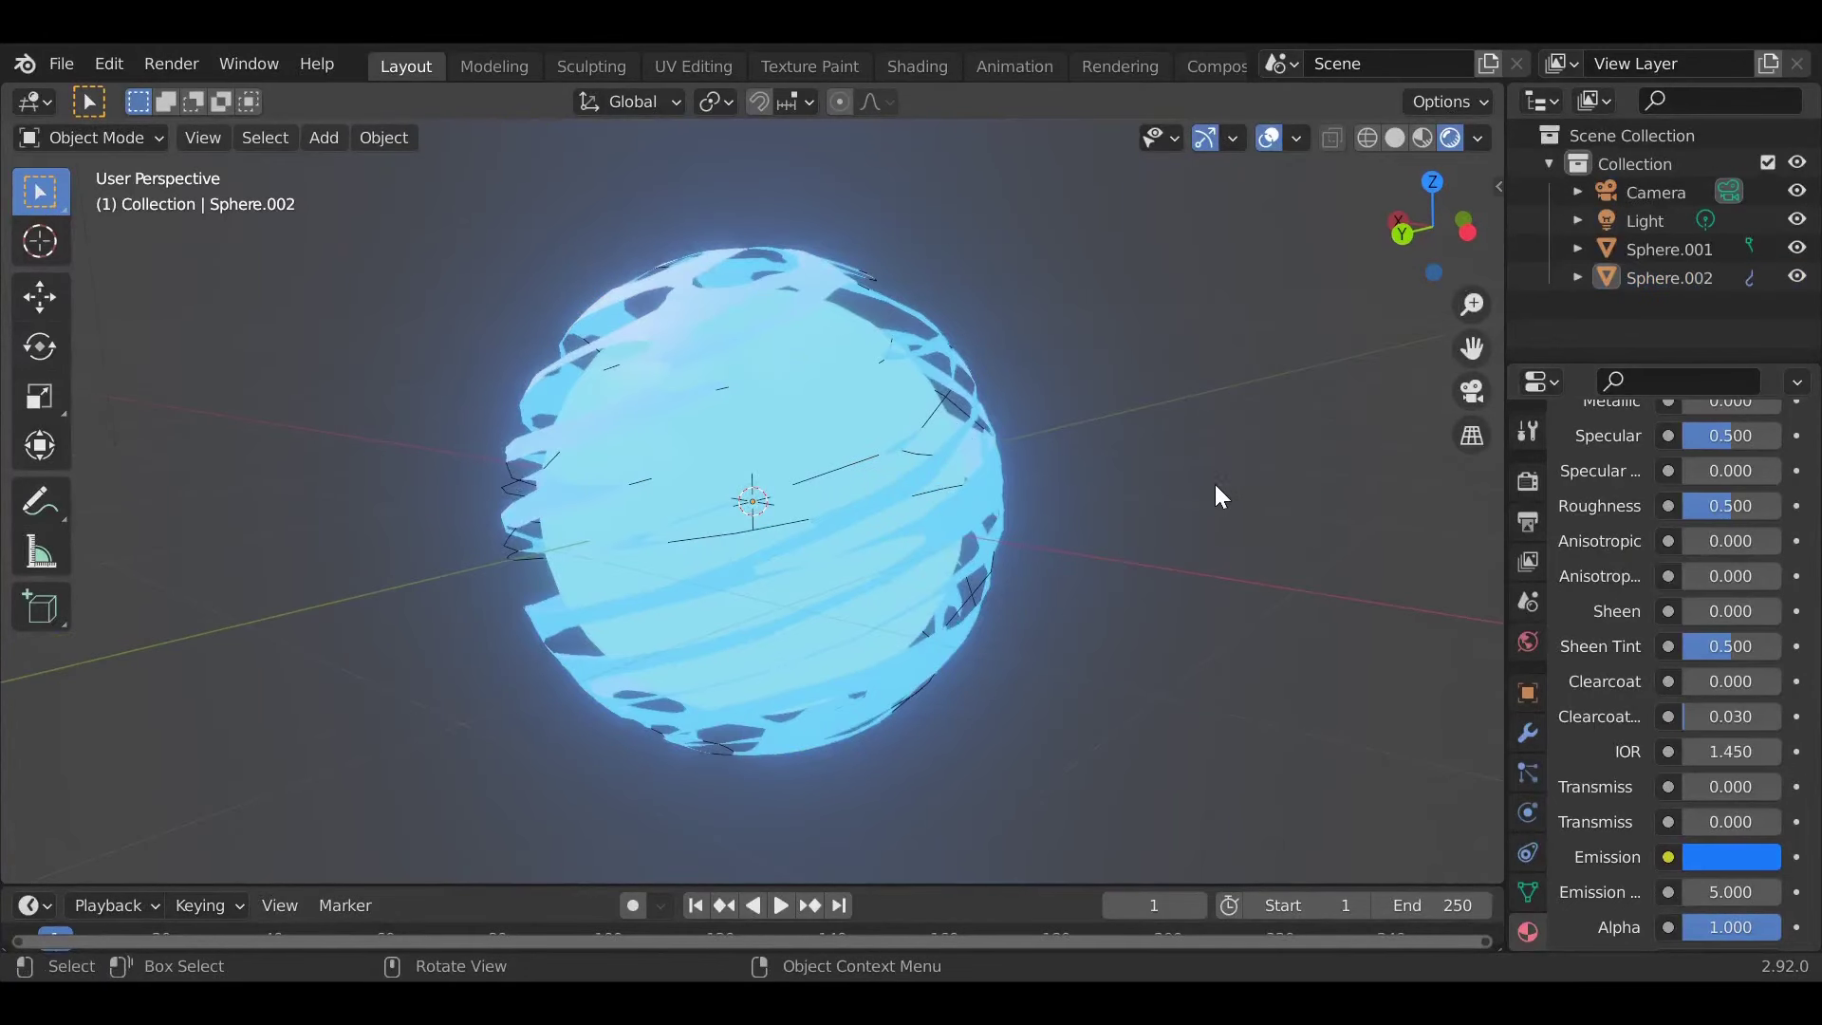
Step: Change the inner sphere's emission colour to a deeper blue so it contrasts with the shell
left_click(824, 393)
left_click(1715, 861)
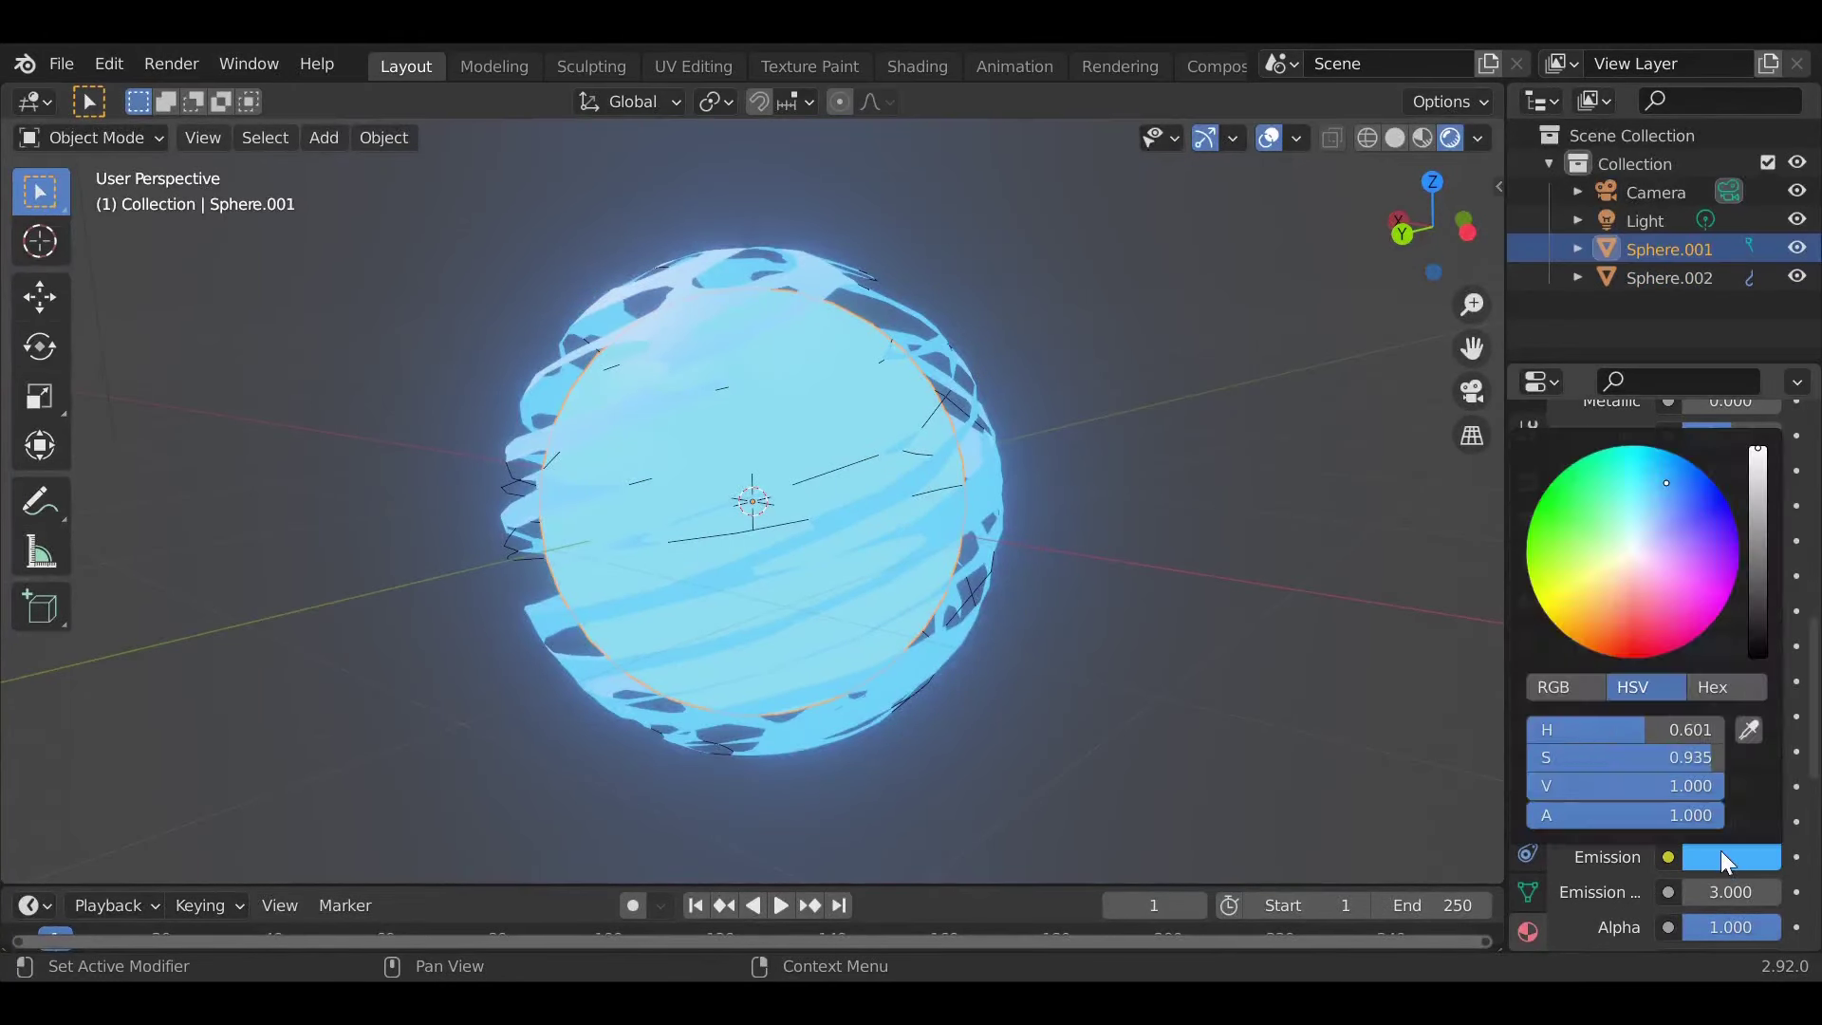
left_click_drag(1661, 507, 1689, 478)
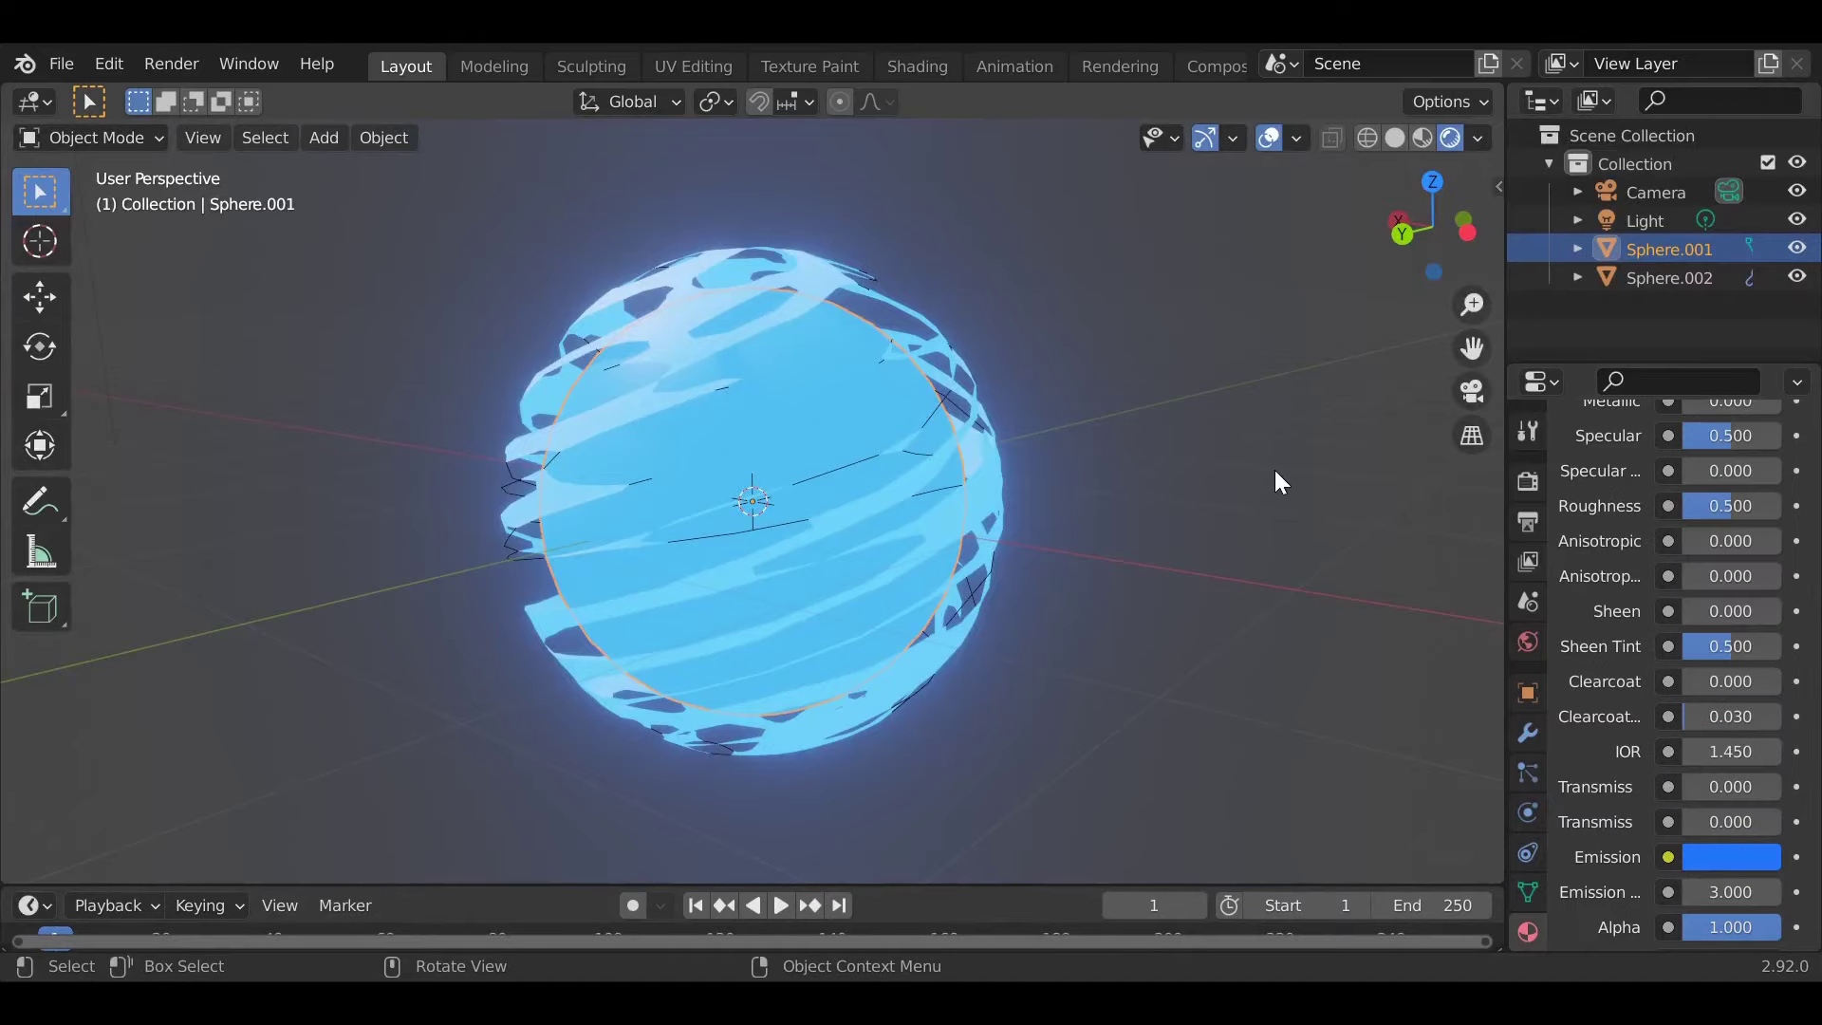
Step: Duplicate the glowing outer shell in place and rotate the copy about the global Z axis
left_click(965, 503)
middle_click_drag(965, 503, 1238, 583)
key("shift+d")
key("r")
left_click(1297, 676)
key("r")
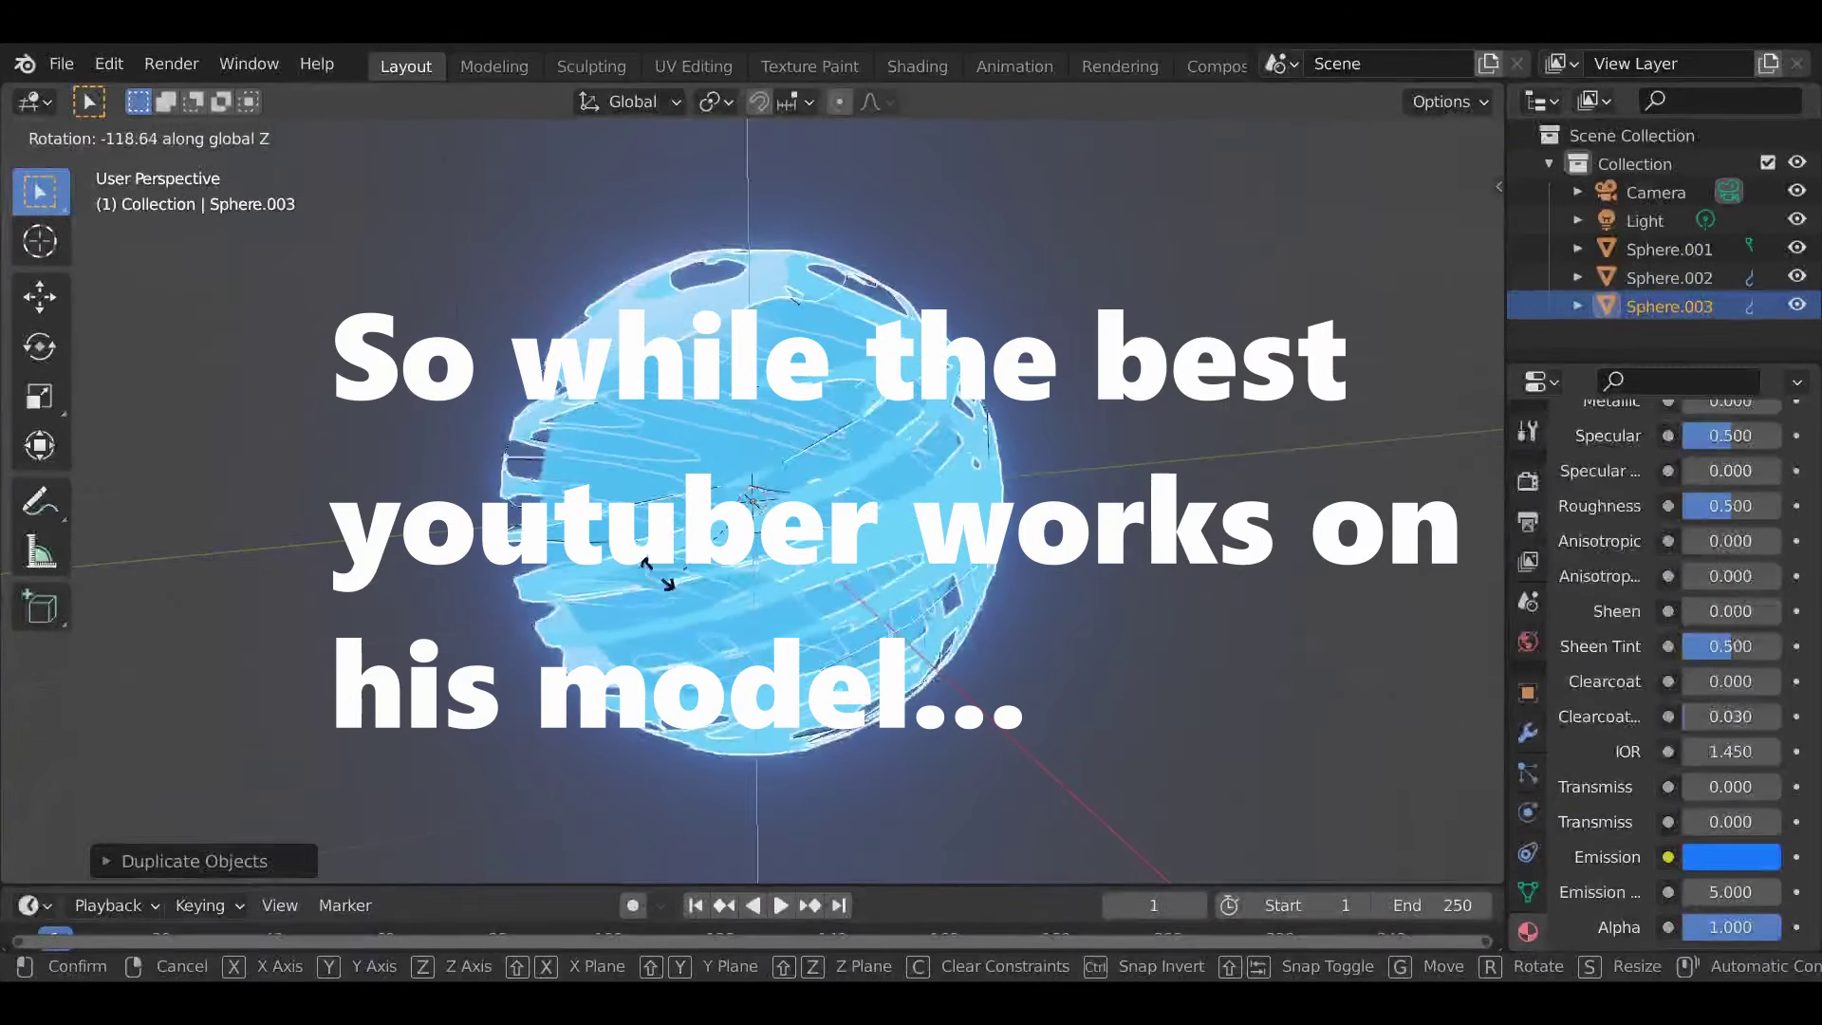
Step: Move the duplicated shell along the Y axis and rotate it again about Z
key("g")
key("y")
left_click(1077, 593)
key("r")
key("z")
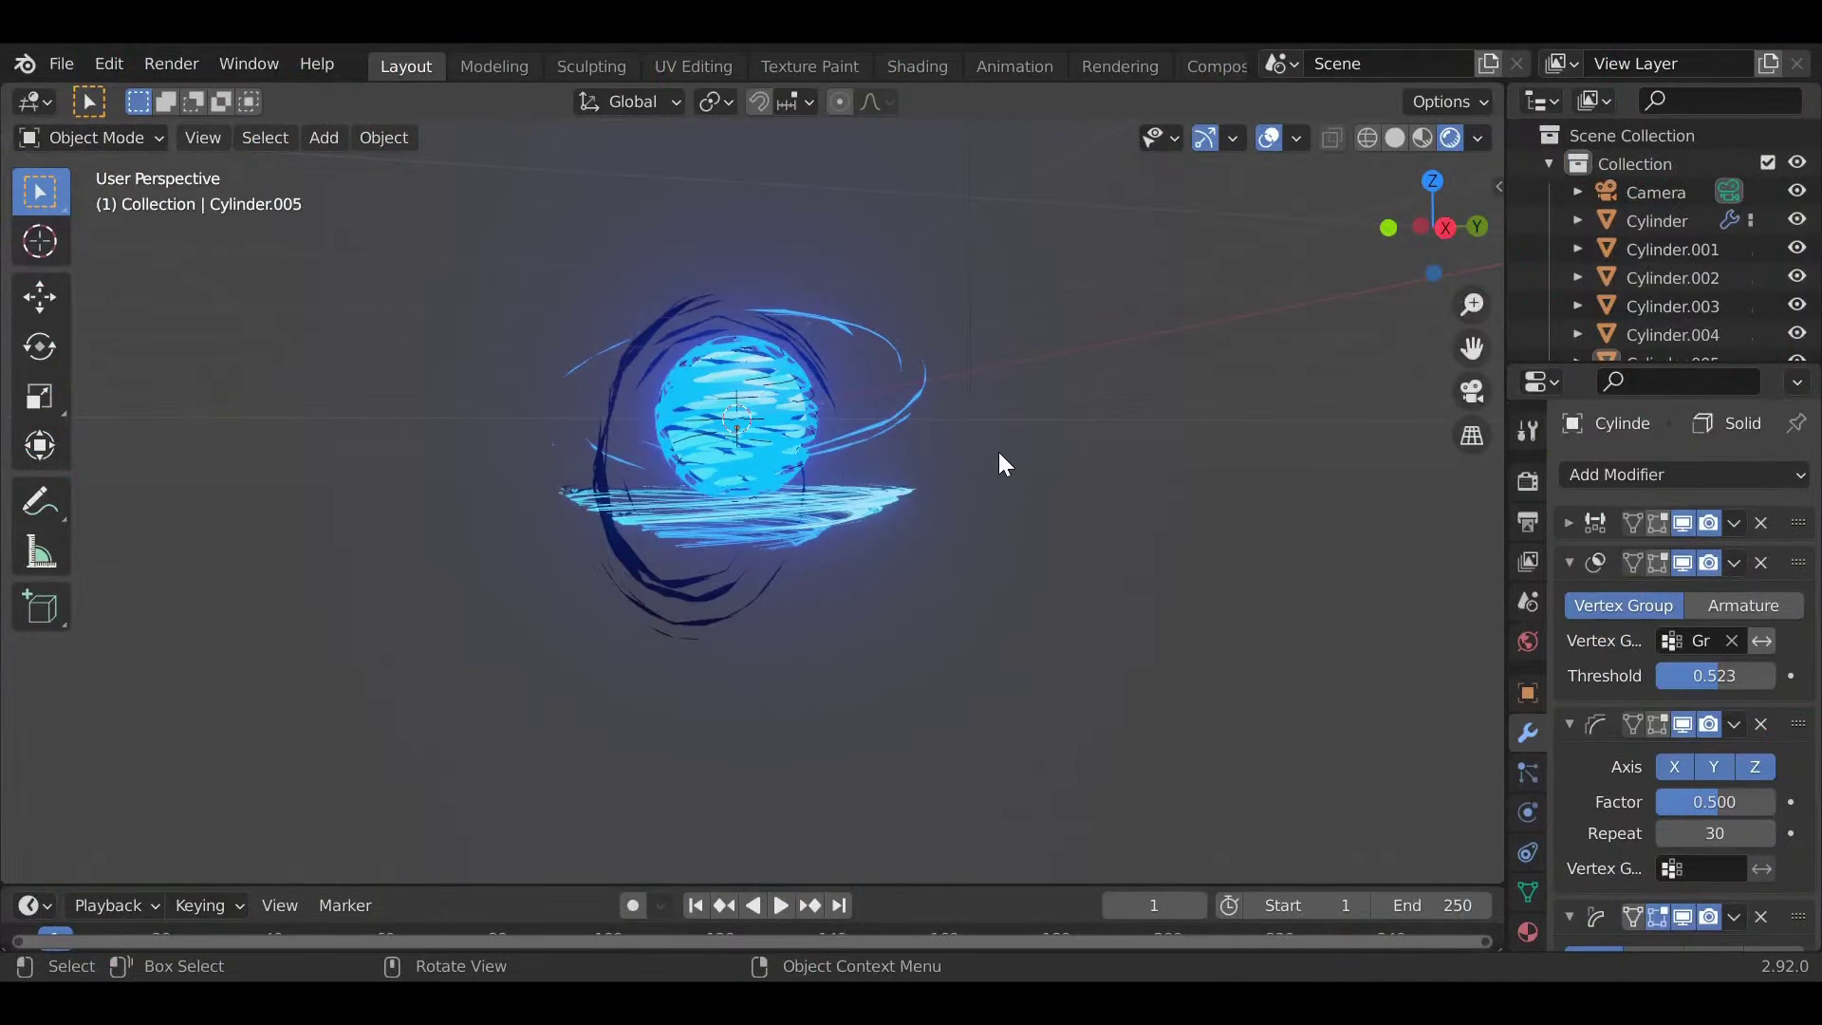
middle_click_drag(998, 465, 915, 541)
scroll(906, 512, "up", 4)
left_click(836, 539)
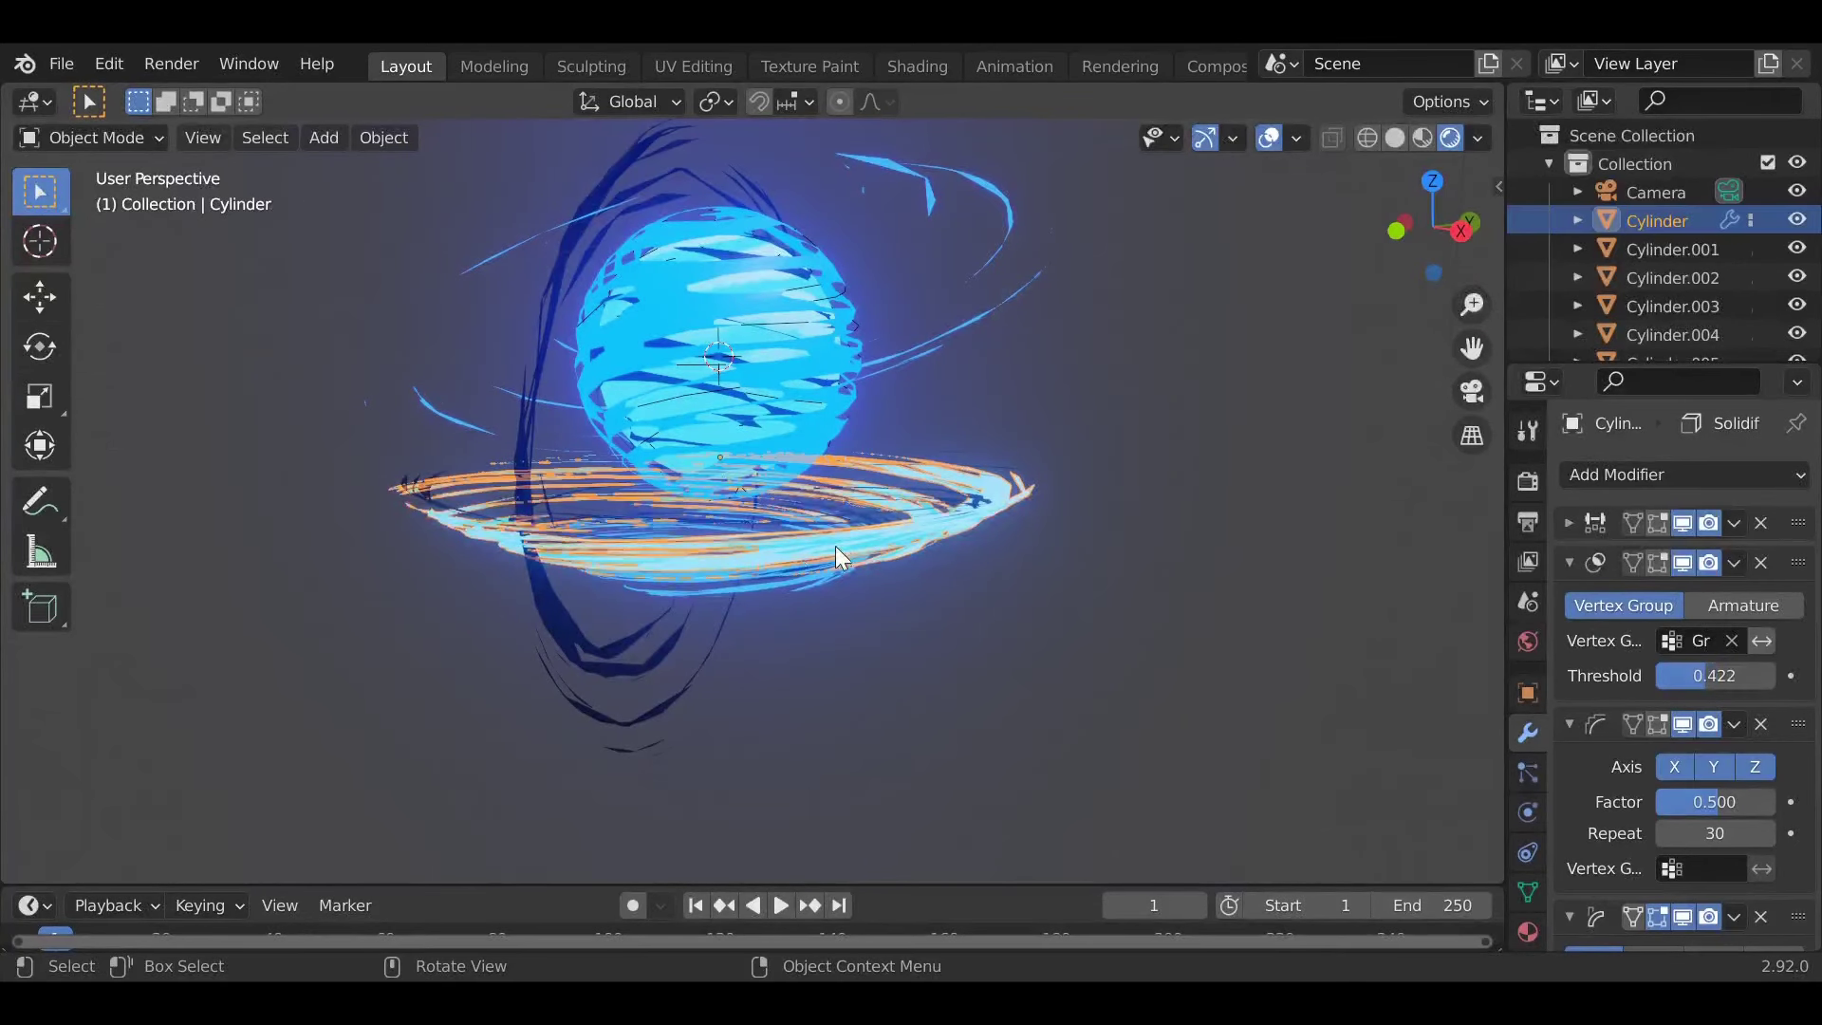
left_click(489, 370)
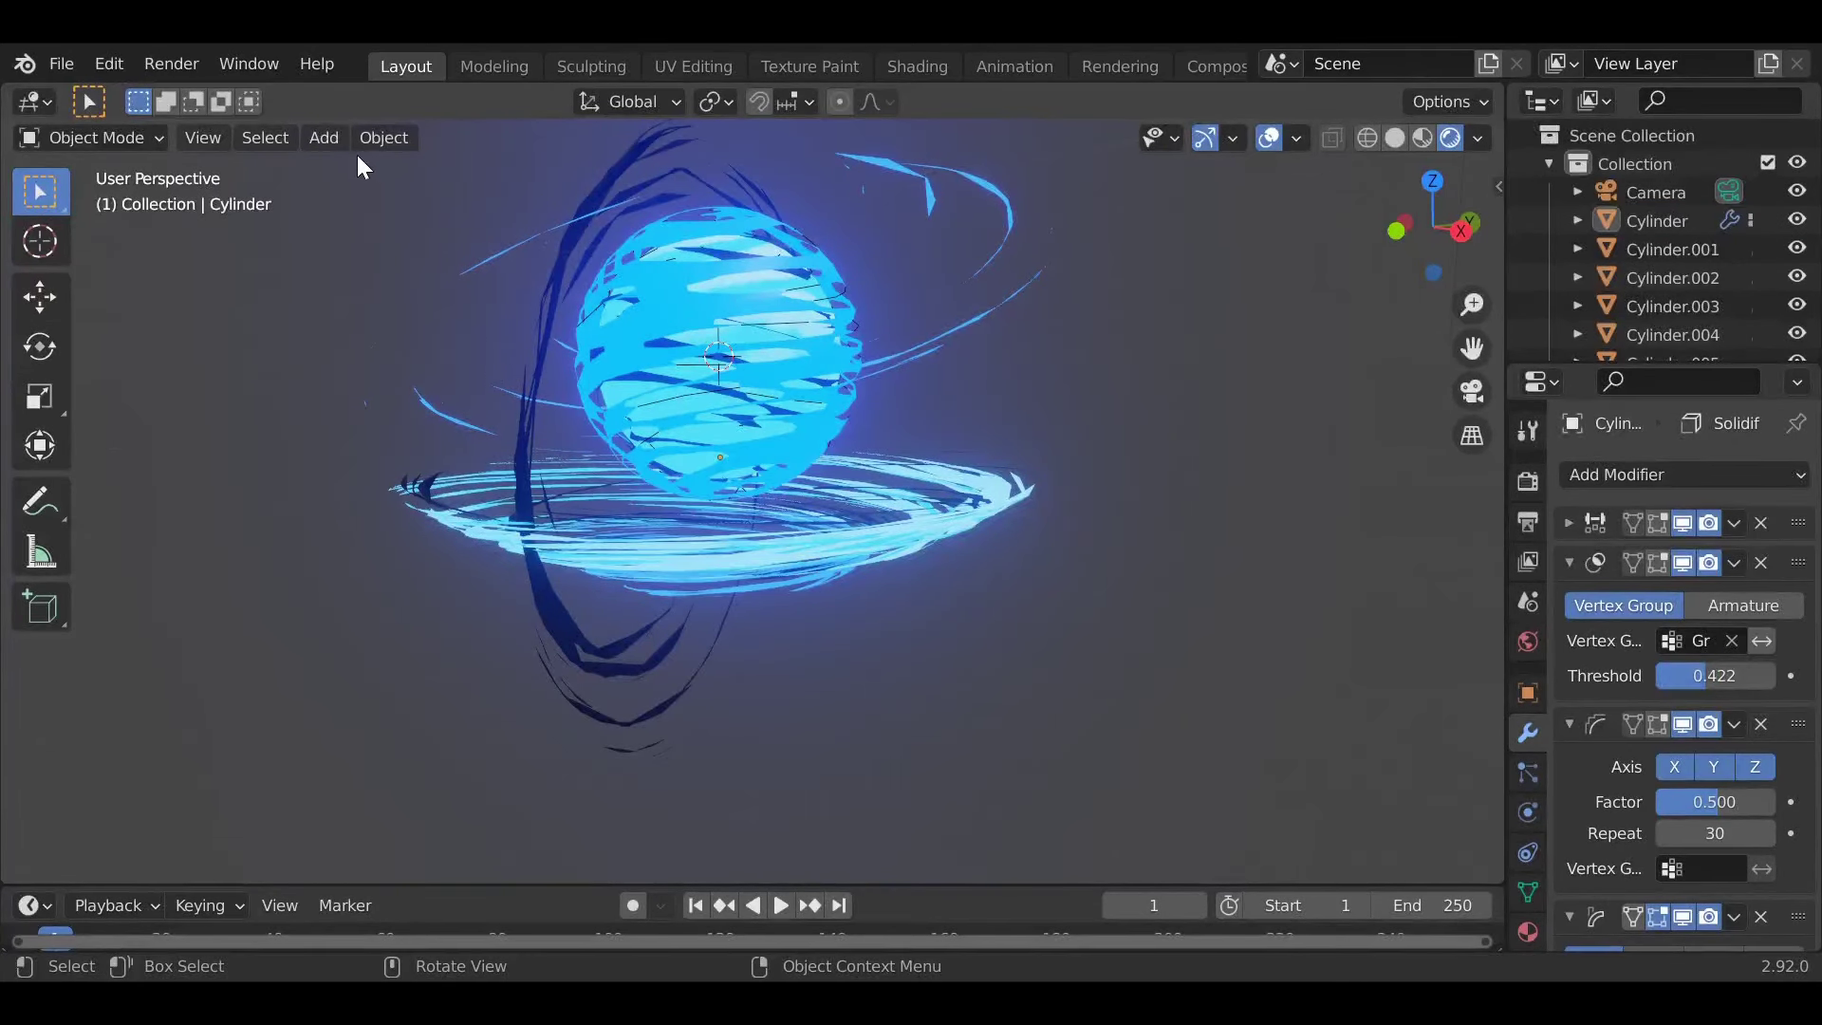